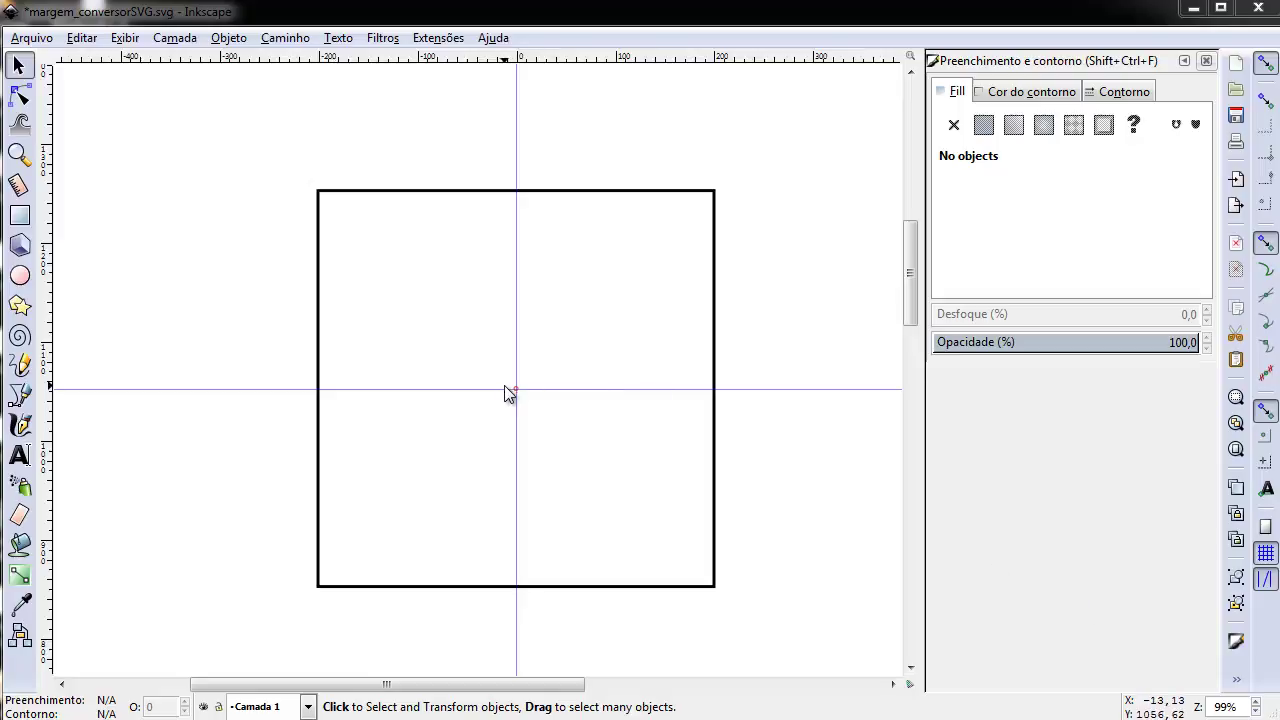
Import khan-logo-vertical-transparent.png as an embedded bitmap, keeping DPI from file.
scroll(515, 400, up, 2)
scroll(514, 397, up, 4)
scroll(537, 391, up, 2)
scroll(537, 390, up, 1)
scroll(533, 386, up, 1)
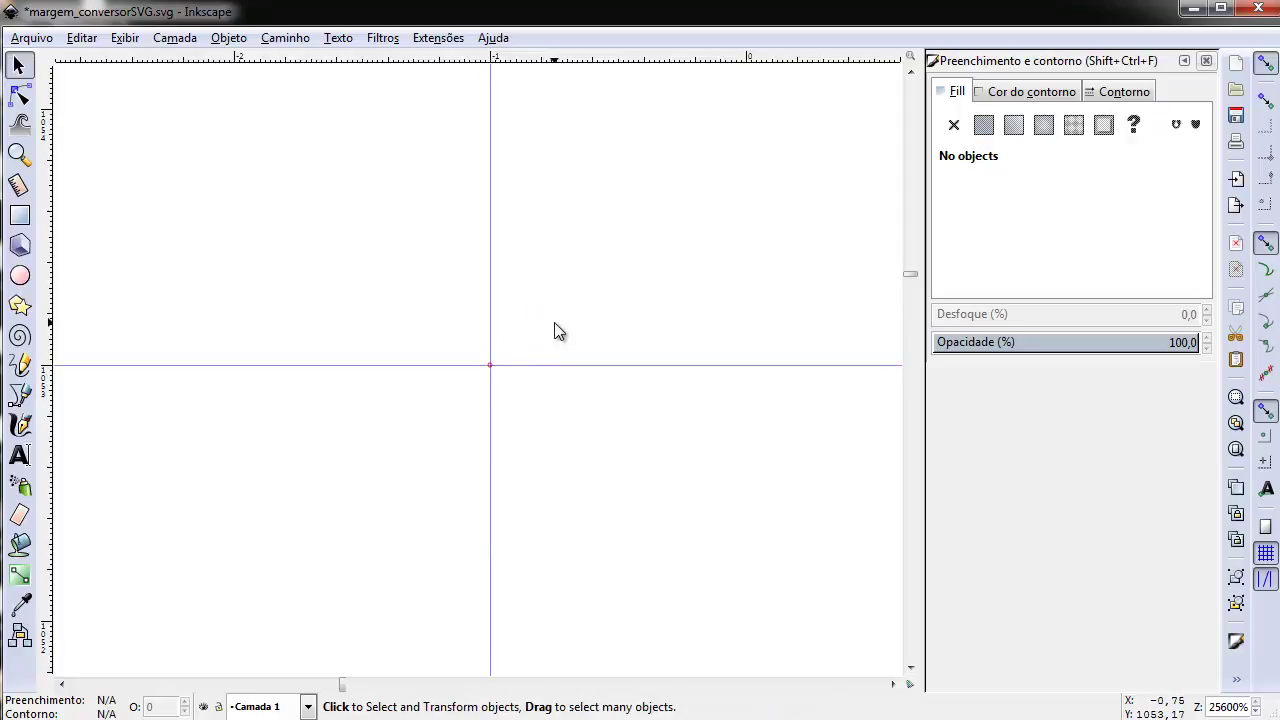
ctrl+scroll(558, 331, down, 1)
ctrl+scroll(554, 322, down, 3)
ctrl+scroll(554, 322, down, 3)
ctrl+scroll(517, 400, down, 4)
ctrl+scroll(527, 388, down, 2)
ctrl+scroll(535, 388, down, 3)
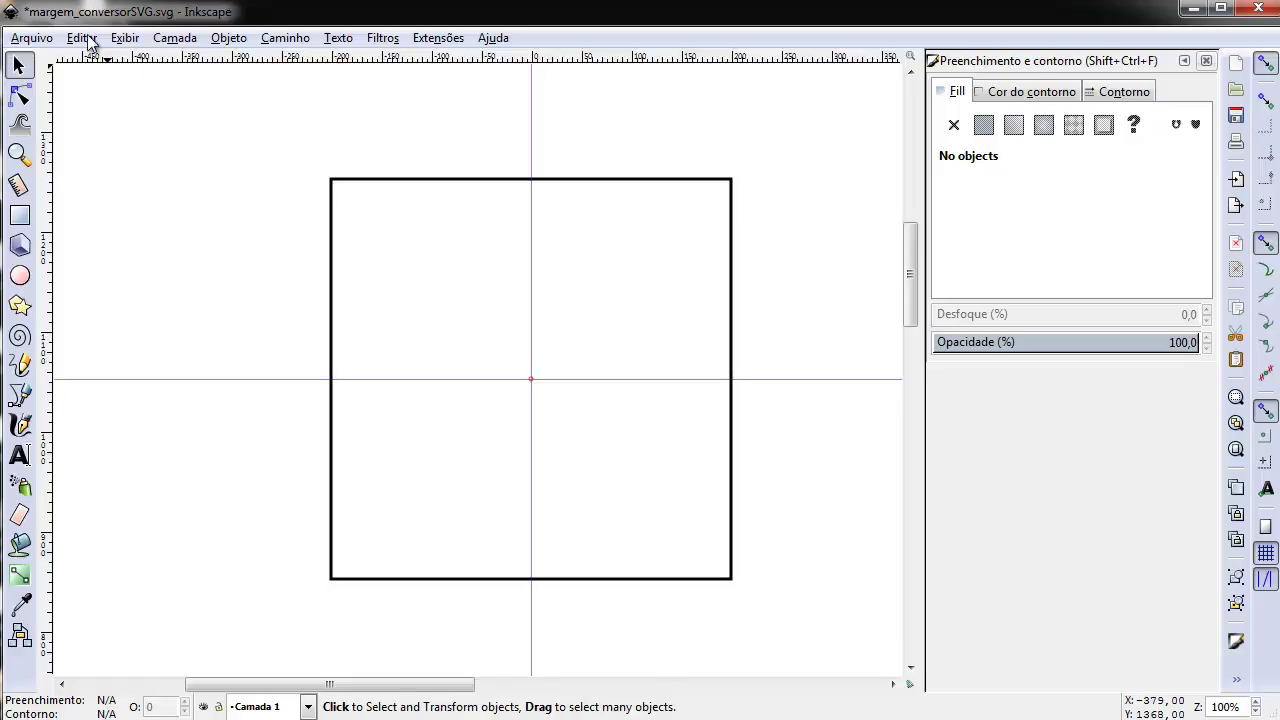
click(38, 40)
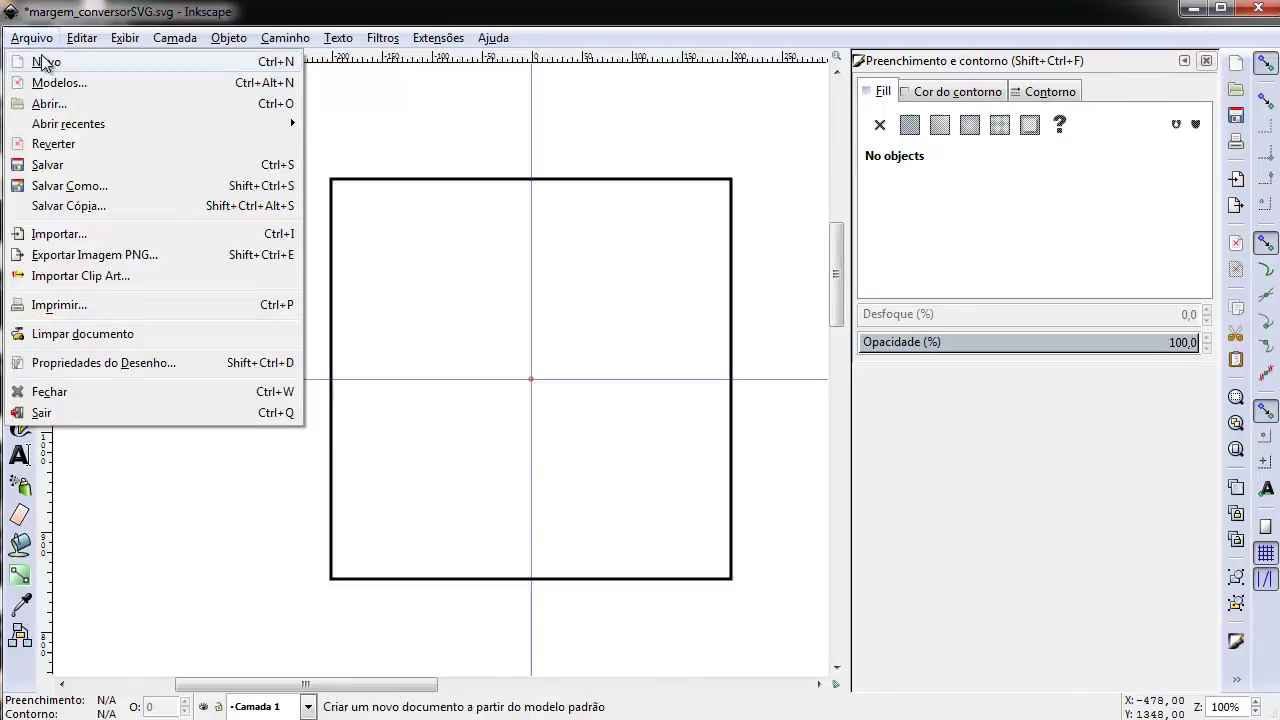
click(82, 240)
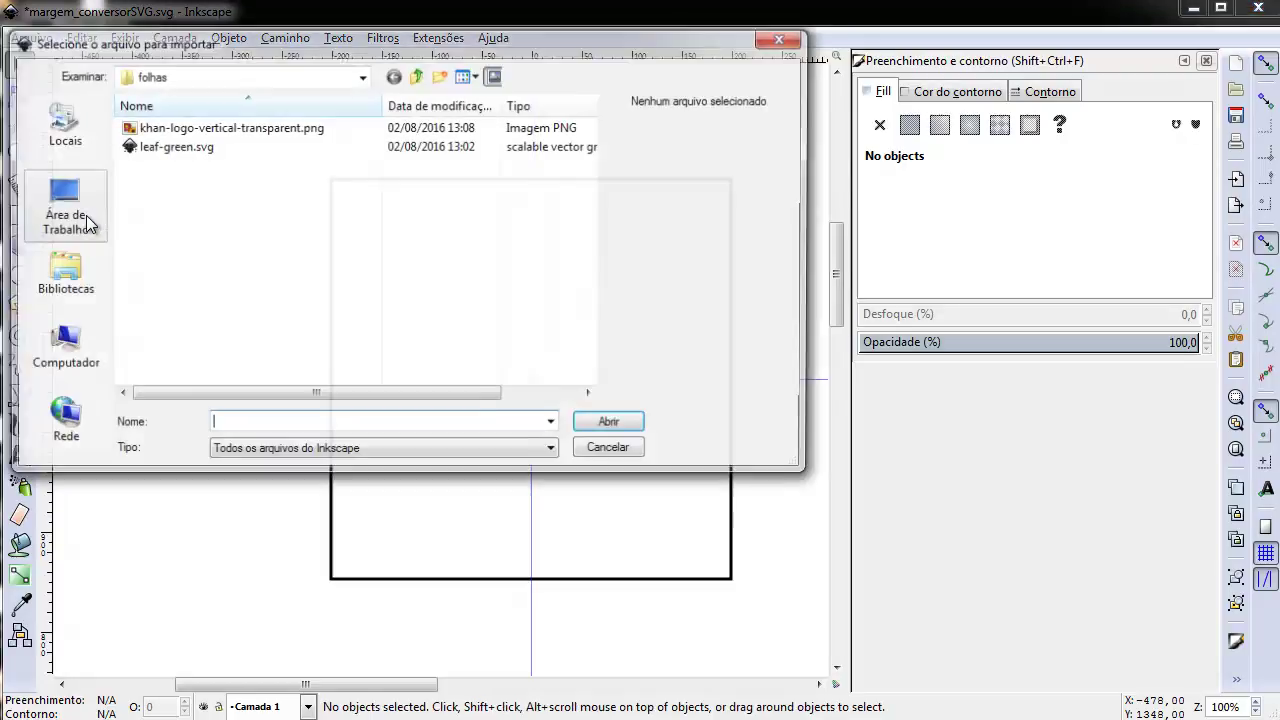
mouse_move(229, 127)
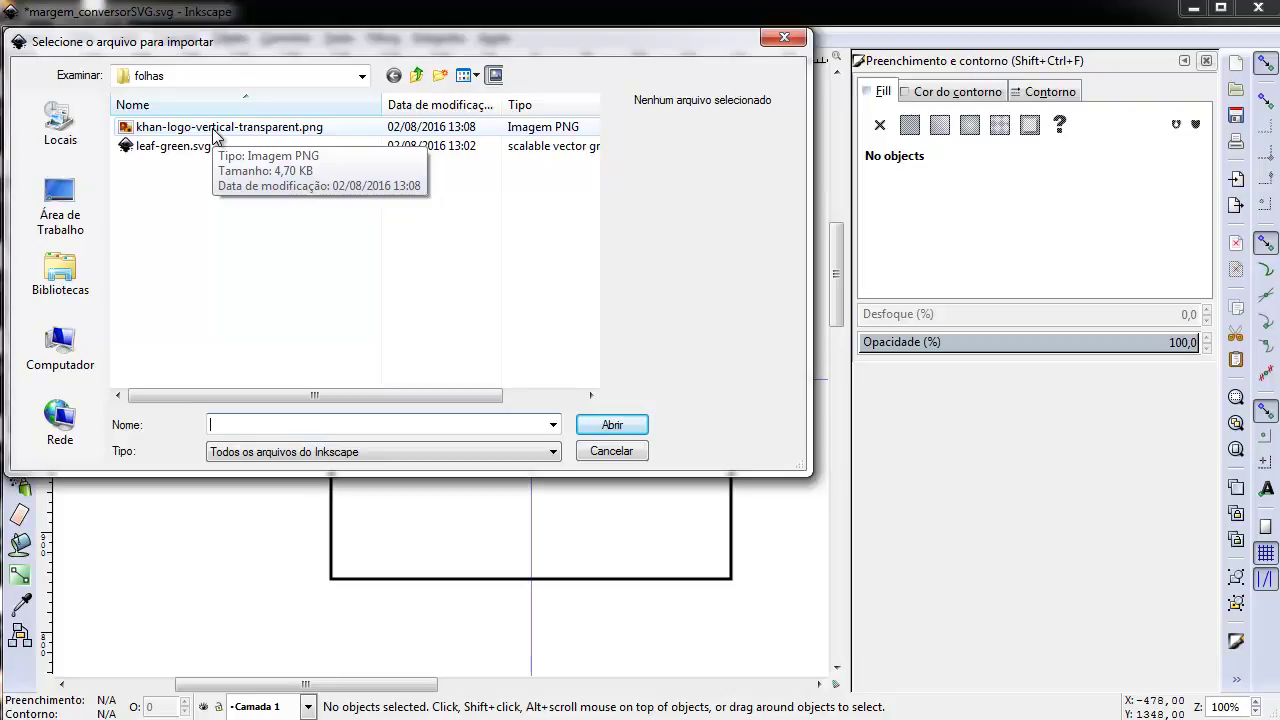
click(497, 452)
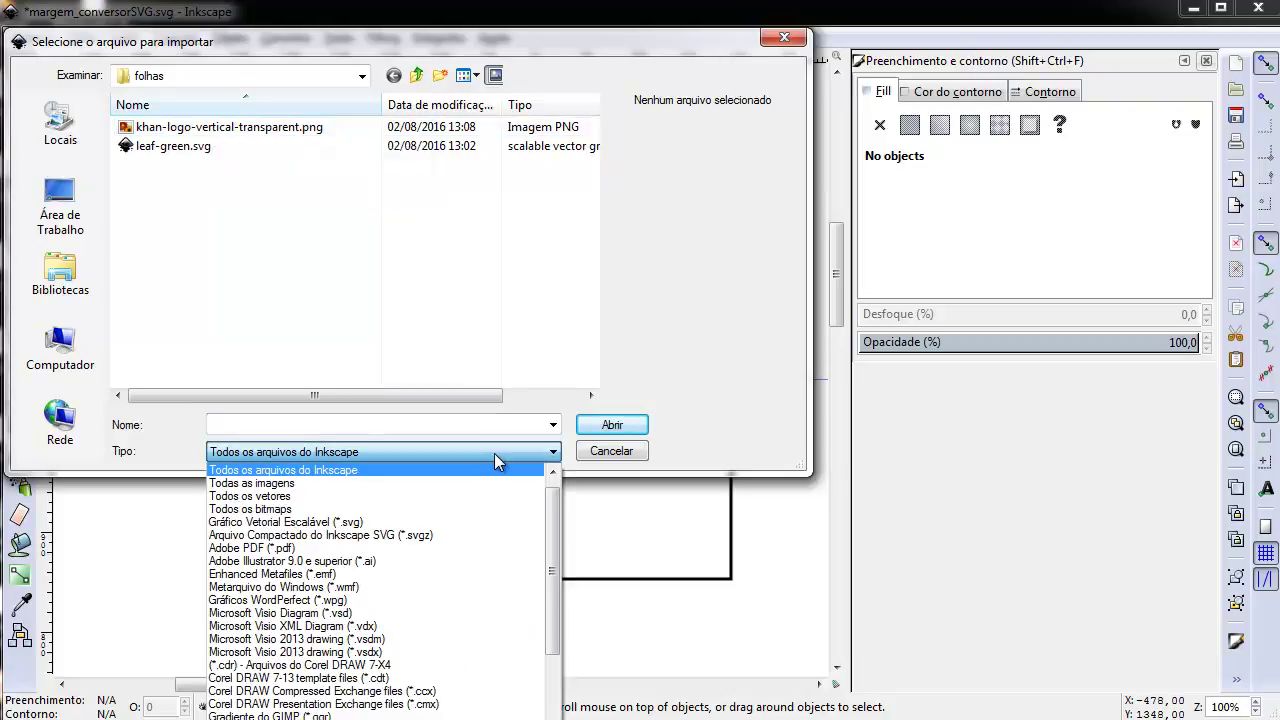
drag(549, 535, 580, 457)
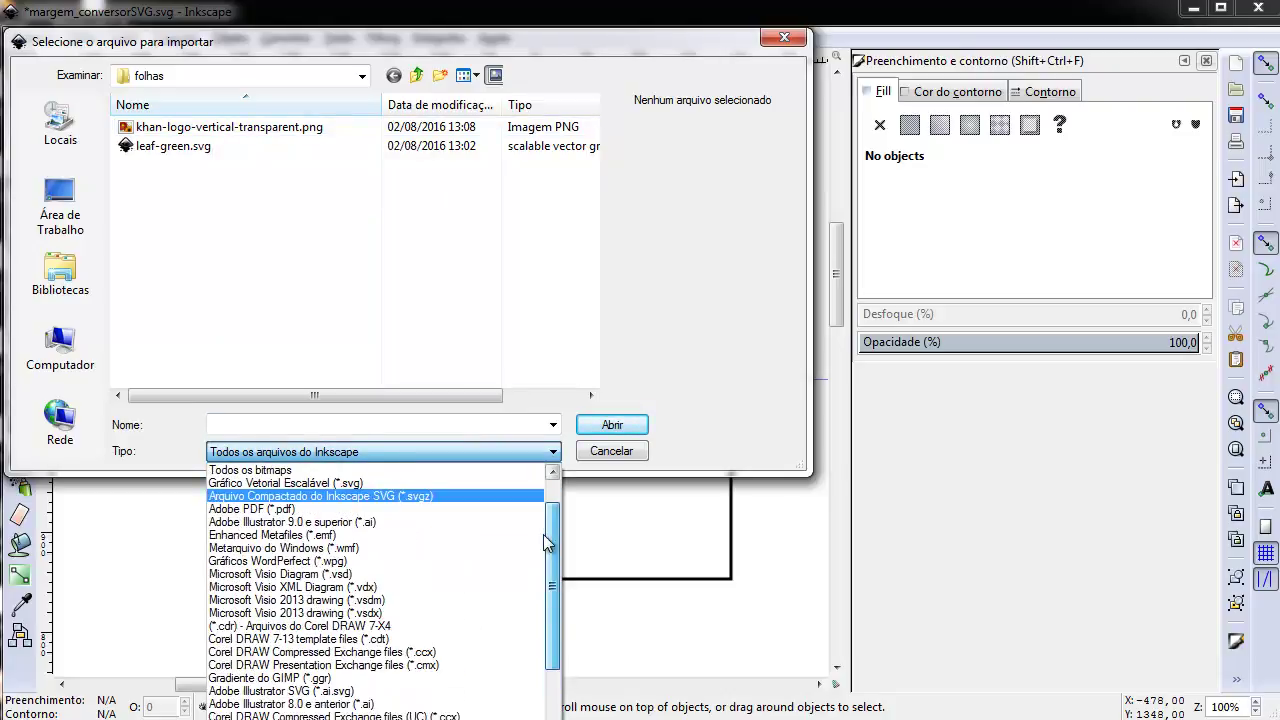
click(699, 221)
mouse_move(229, 127)
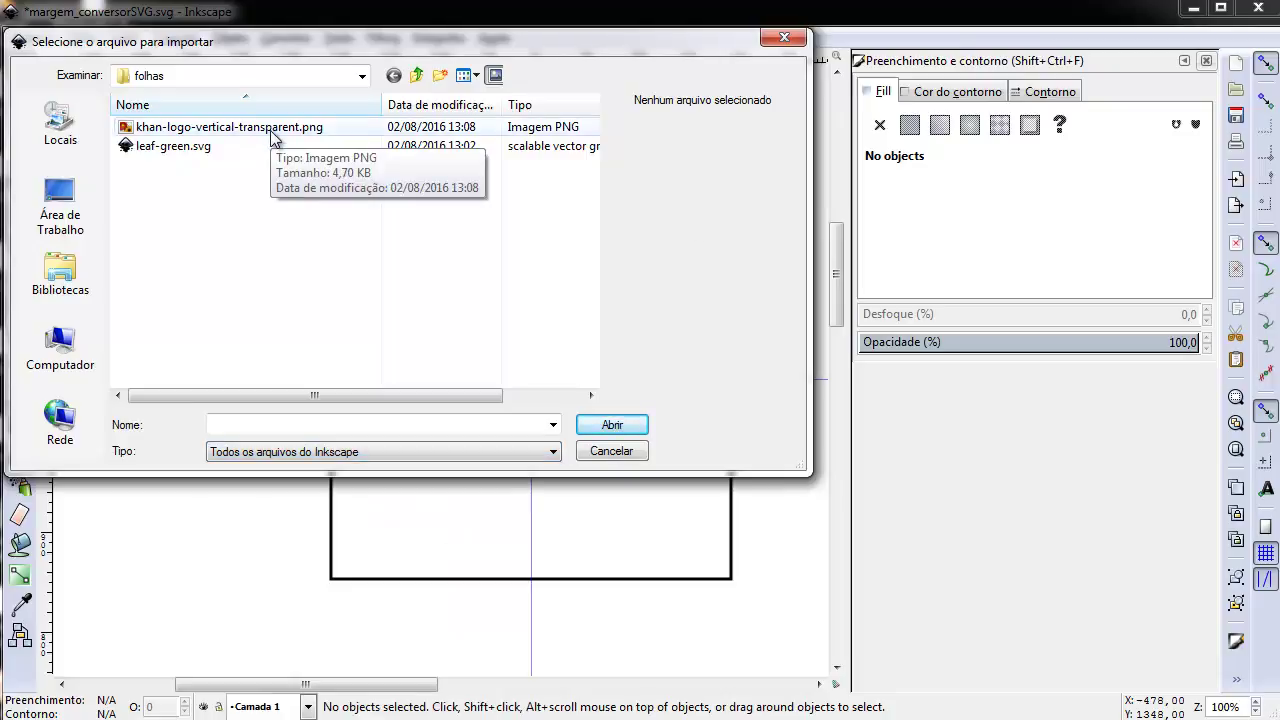
double_click(273, 130)
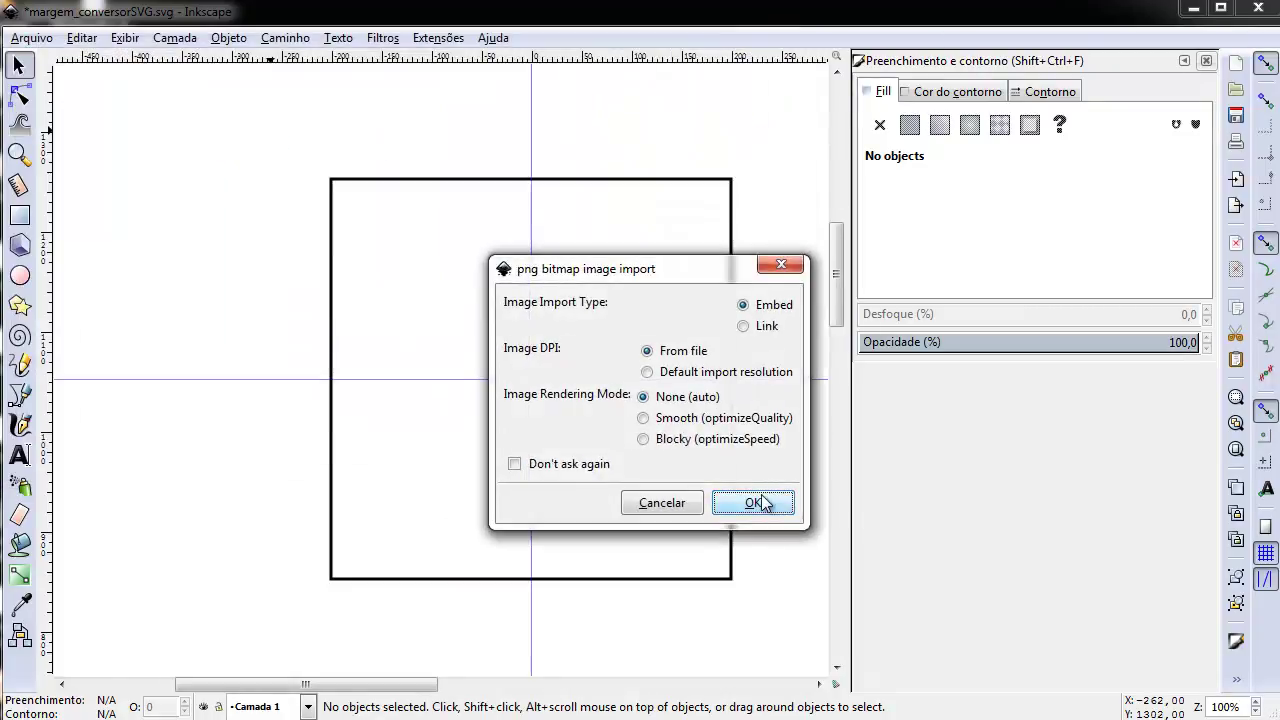
click(760, 503)
Move the logo into the square and scale it up proportionally to fill it.
drag(766, 479, 528, 362)
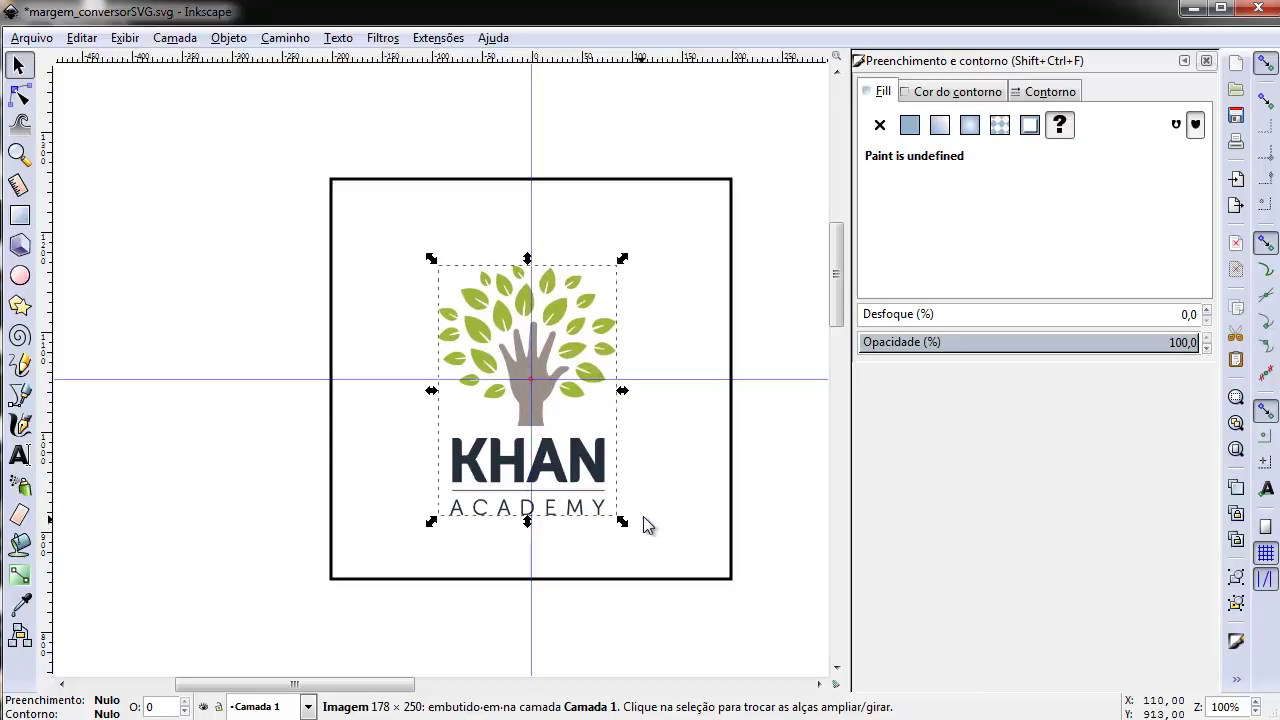
key(ctrl)
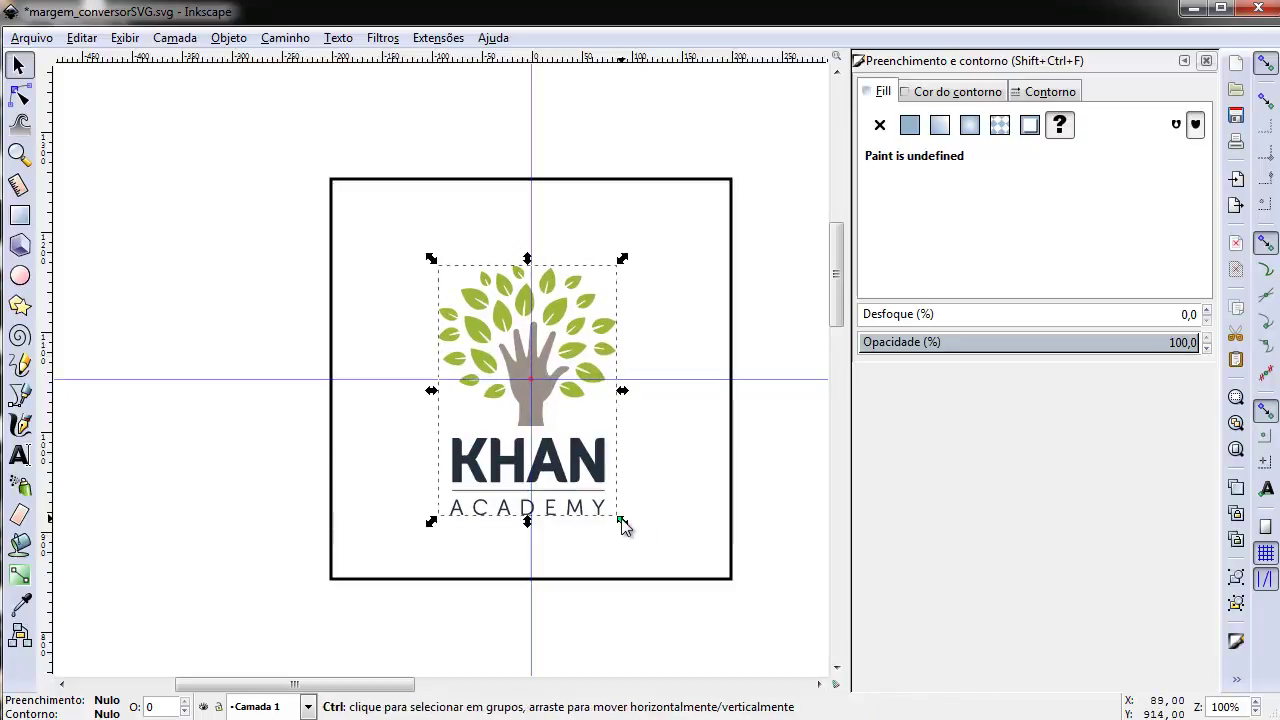
drag(624, 518, 593, 496)
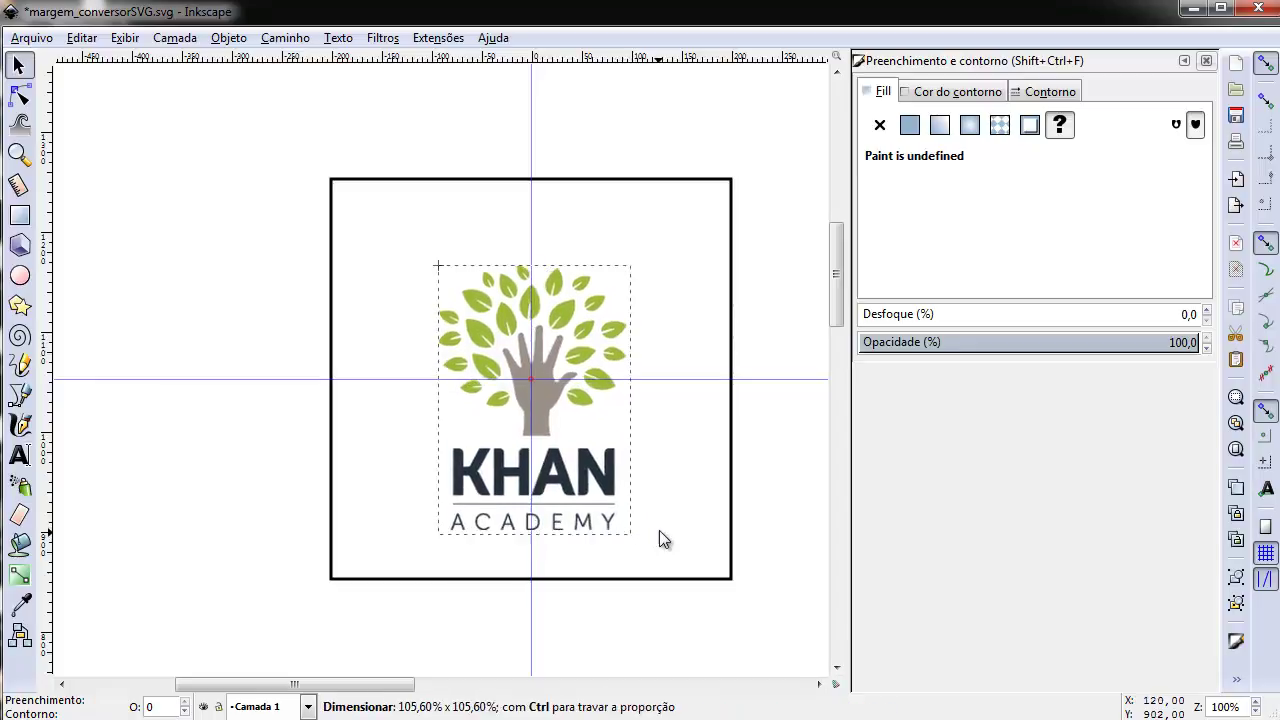
drag(595, 496, 698, 630)
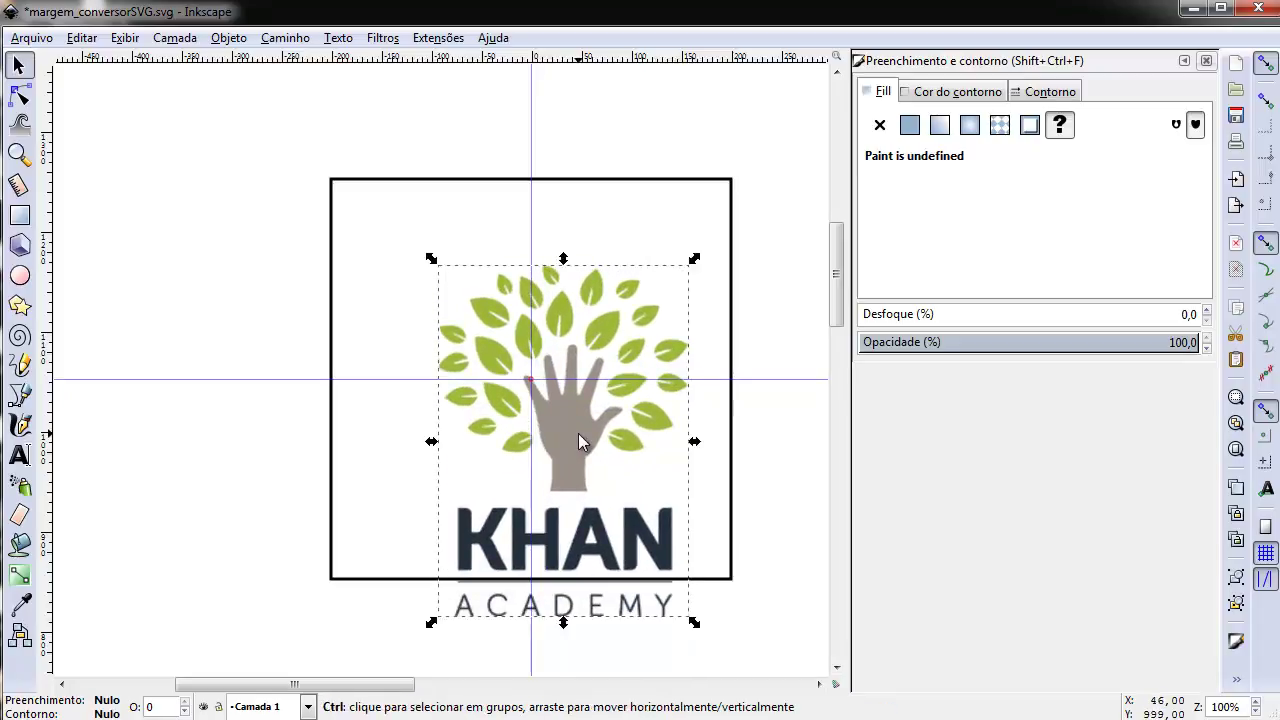
mouse_move(578, 433)
mouse_down()
mouse_move(530, 383)
mouse_move(553, 363)
mouse_up()
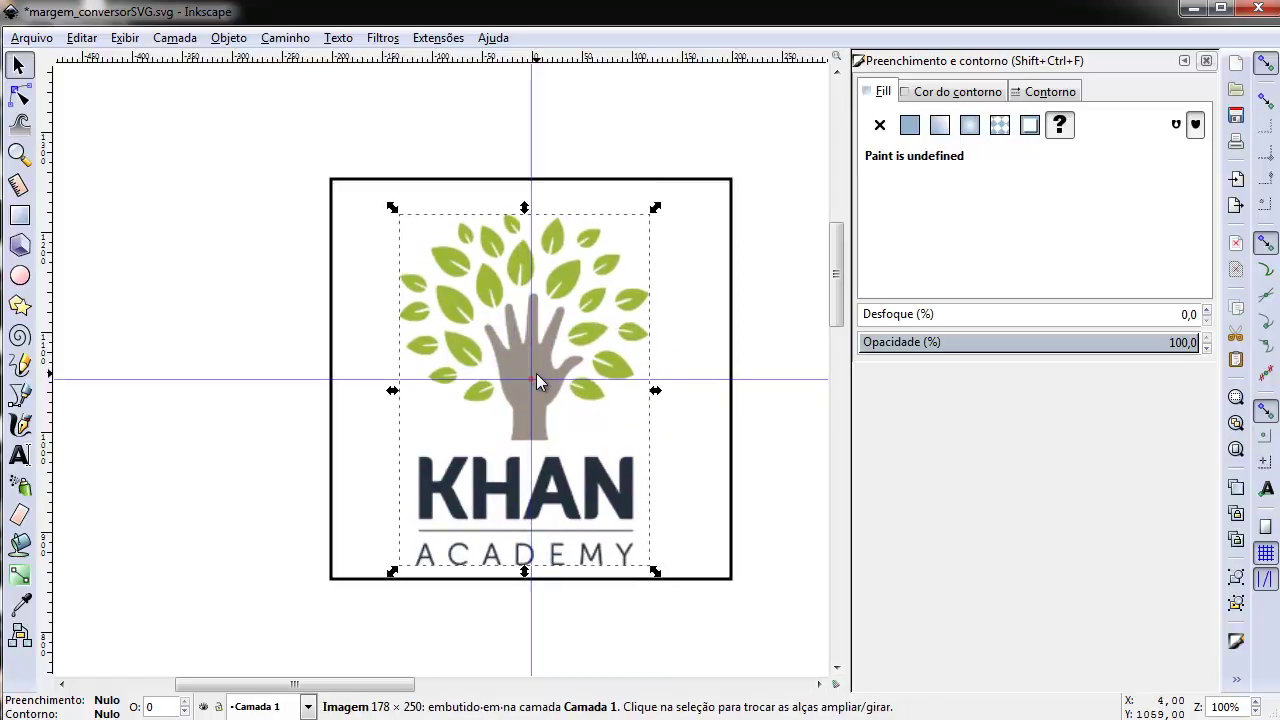
drag(655, 571, 669, 590)
Nudge the logo to centre it on the guides and fit the page in view.
click(509, 455)
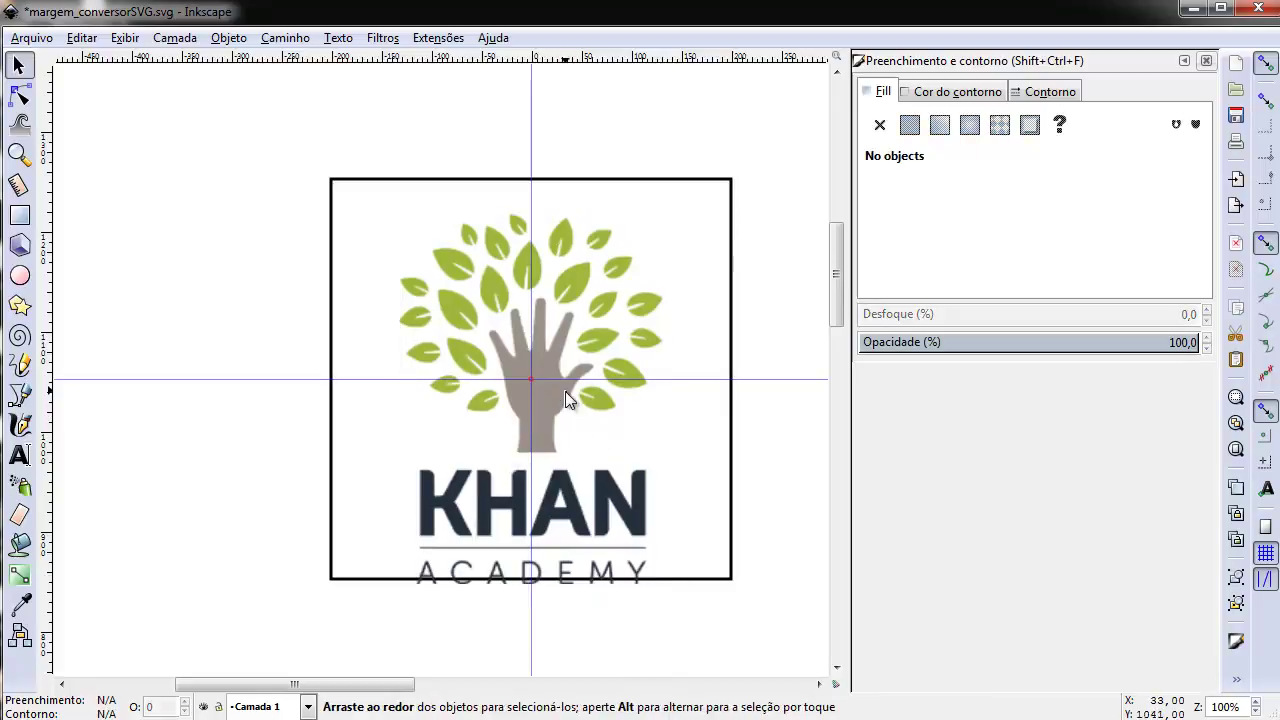
click(552, 420)
drag(552, 420, 548, 399)
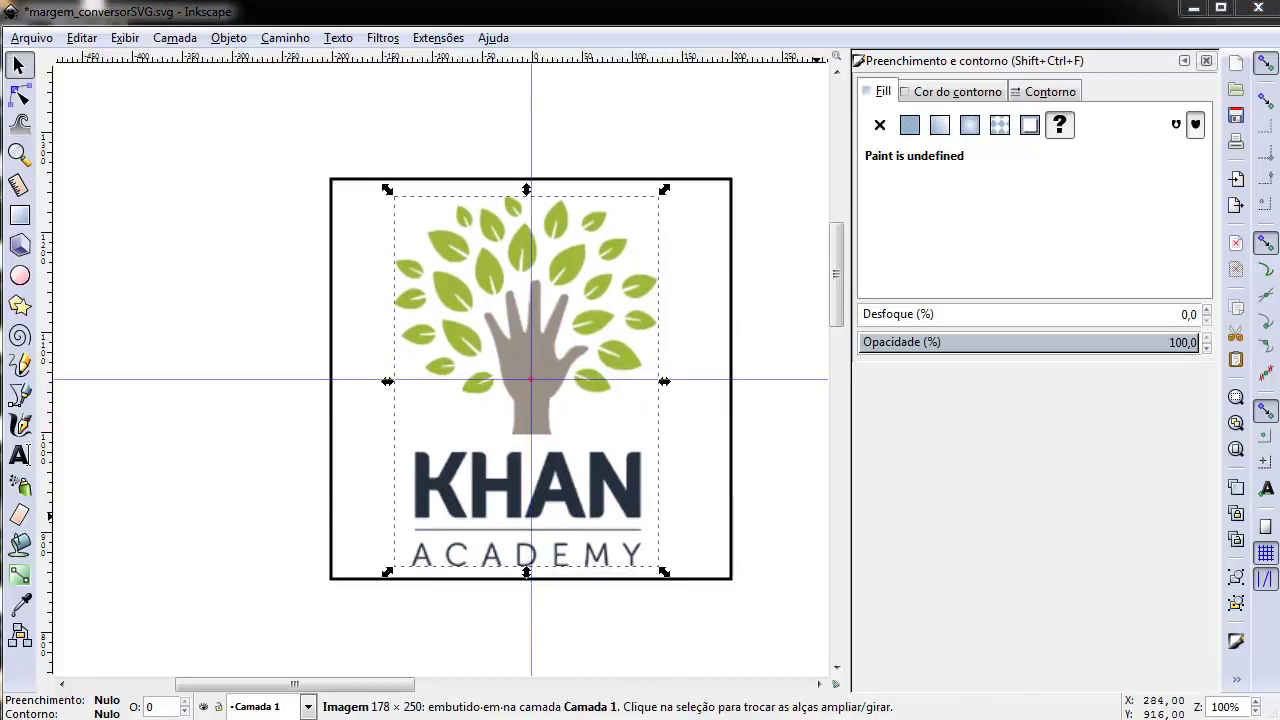
key(Escape)
key(5)
key(b)
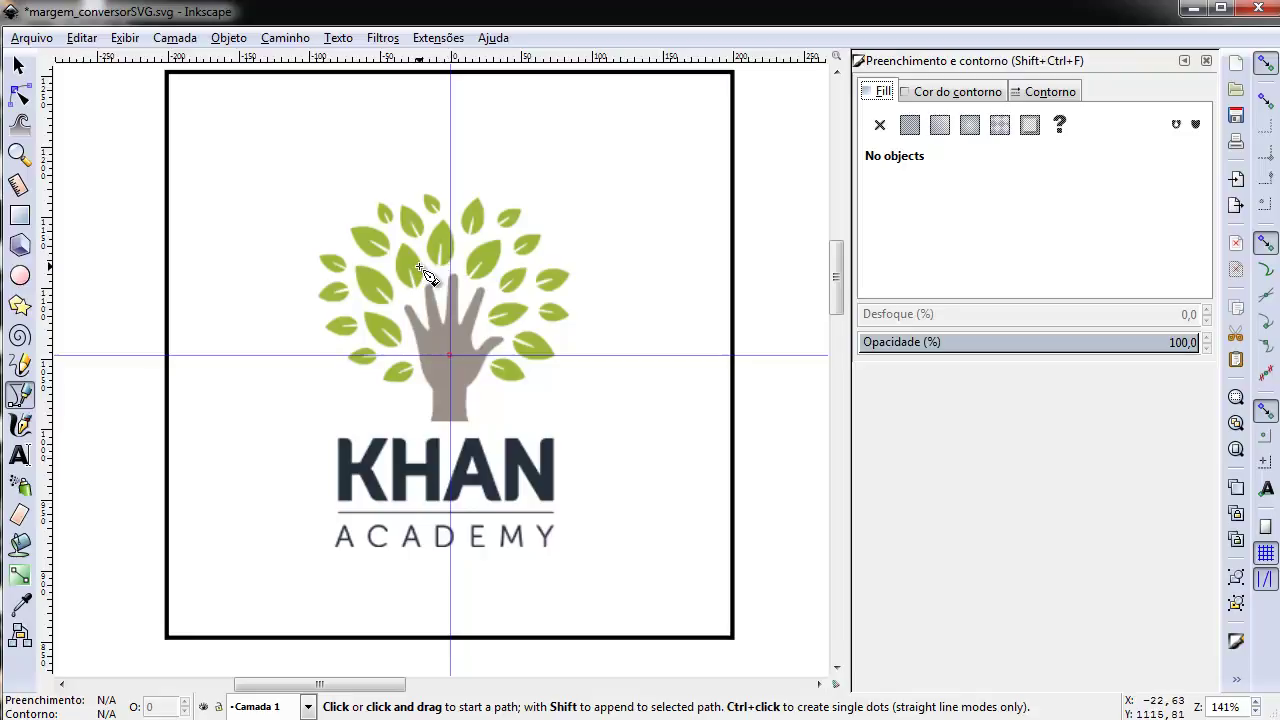
Hide the guide lines and zoom in on the hand.
click(125, 38)
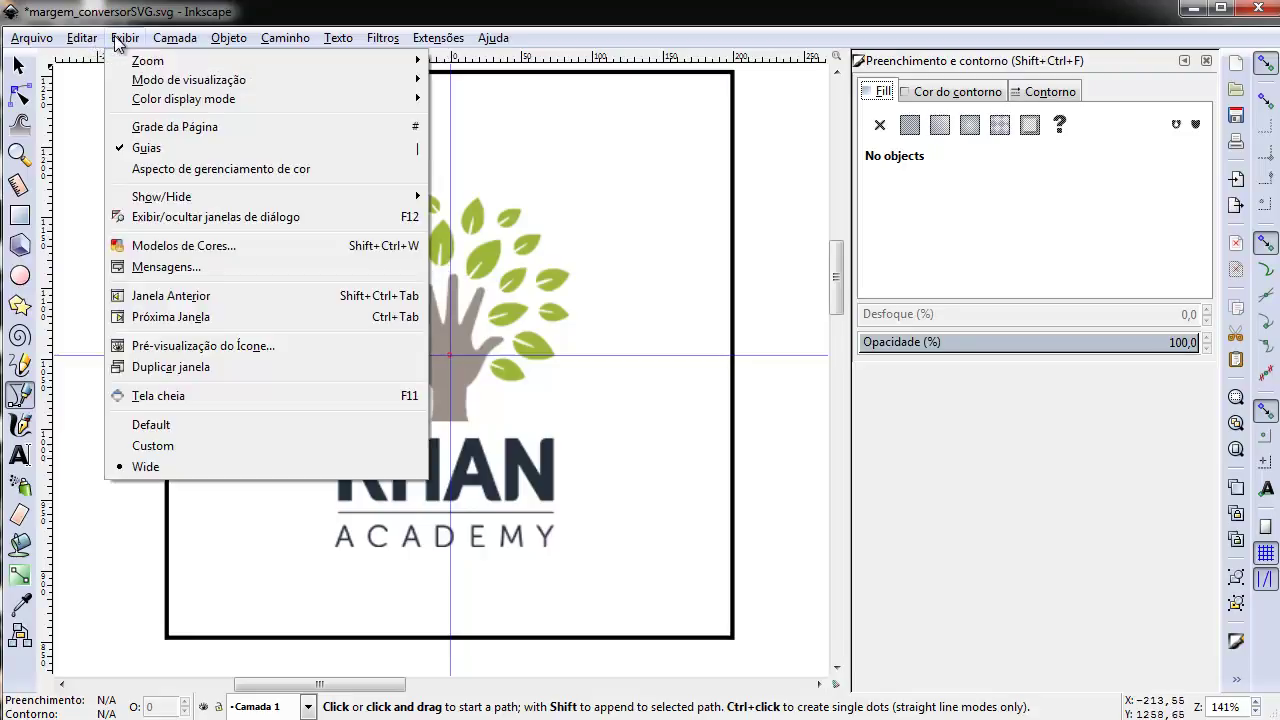
click(148, 150)
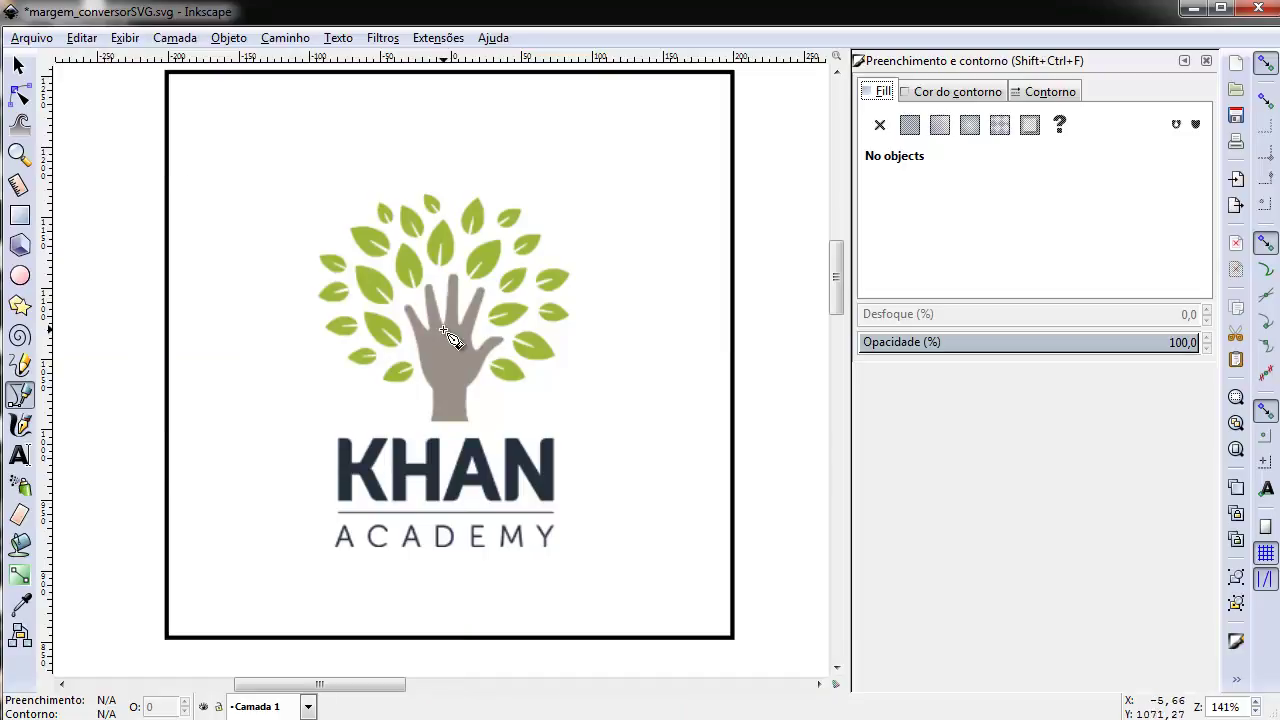
scroll(450, 340, up, 2)
scroll(445, 336, up, 2)
scroll(435, 330, up, 1)
scroll(310, 312, up, 2)
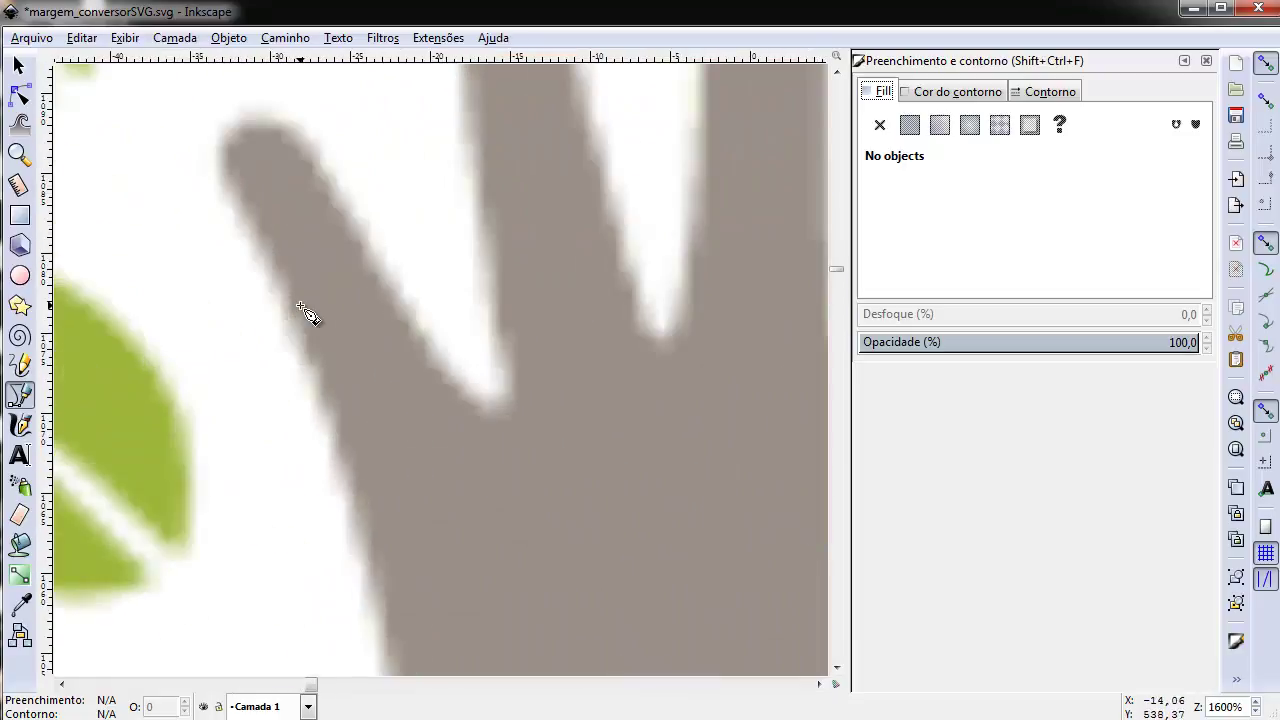
scroll(306, 325, up, 1)
Trace straight outline points across the fingertips and along the thumb to its tip.
click(291, 320)
click(412, 248)
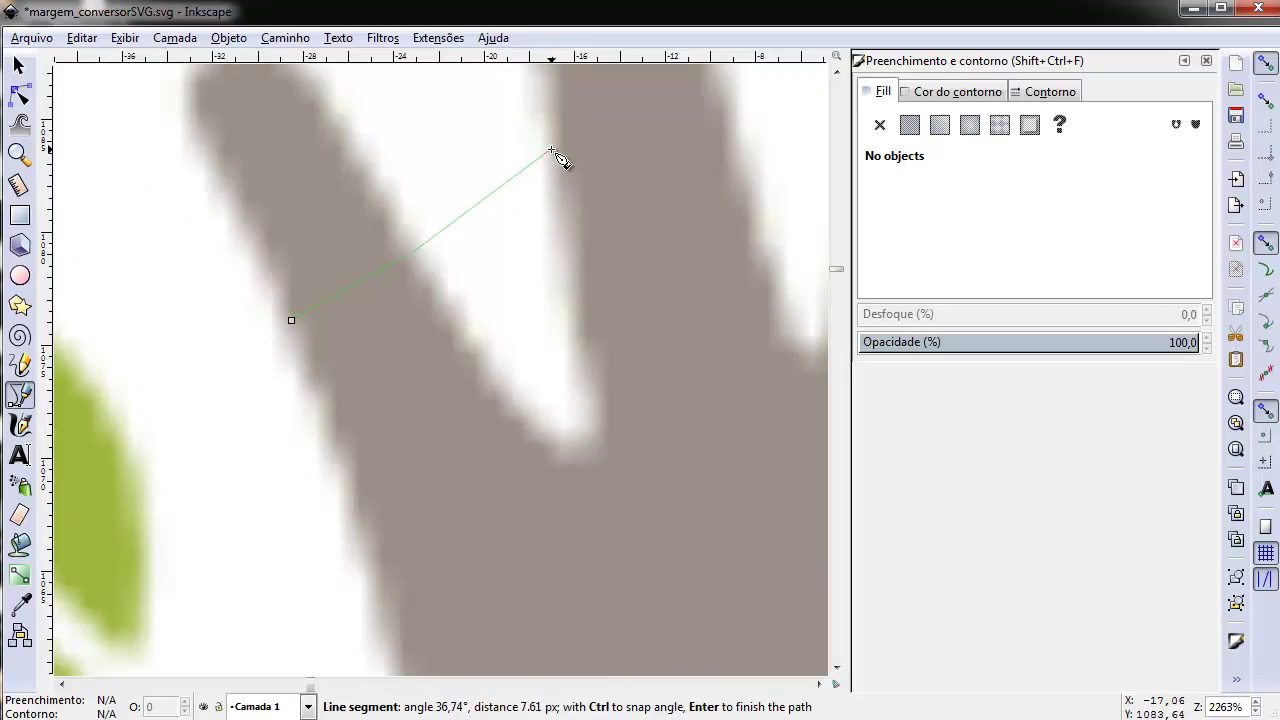
scroll(323, 263, down, 2)
scroll(318, 245, down, 1)
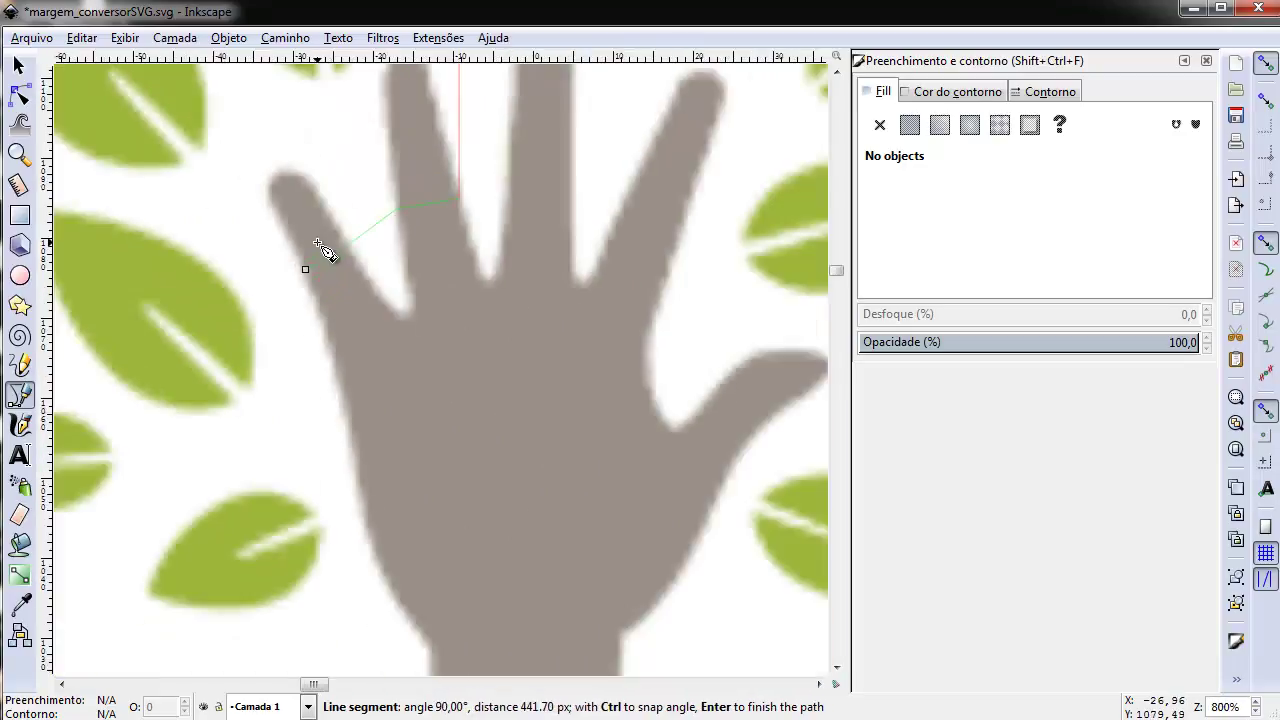
click(510, 148)
click(572, 152)
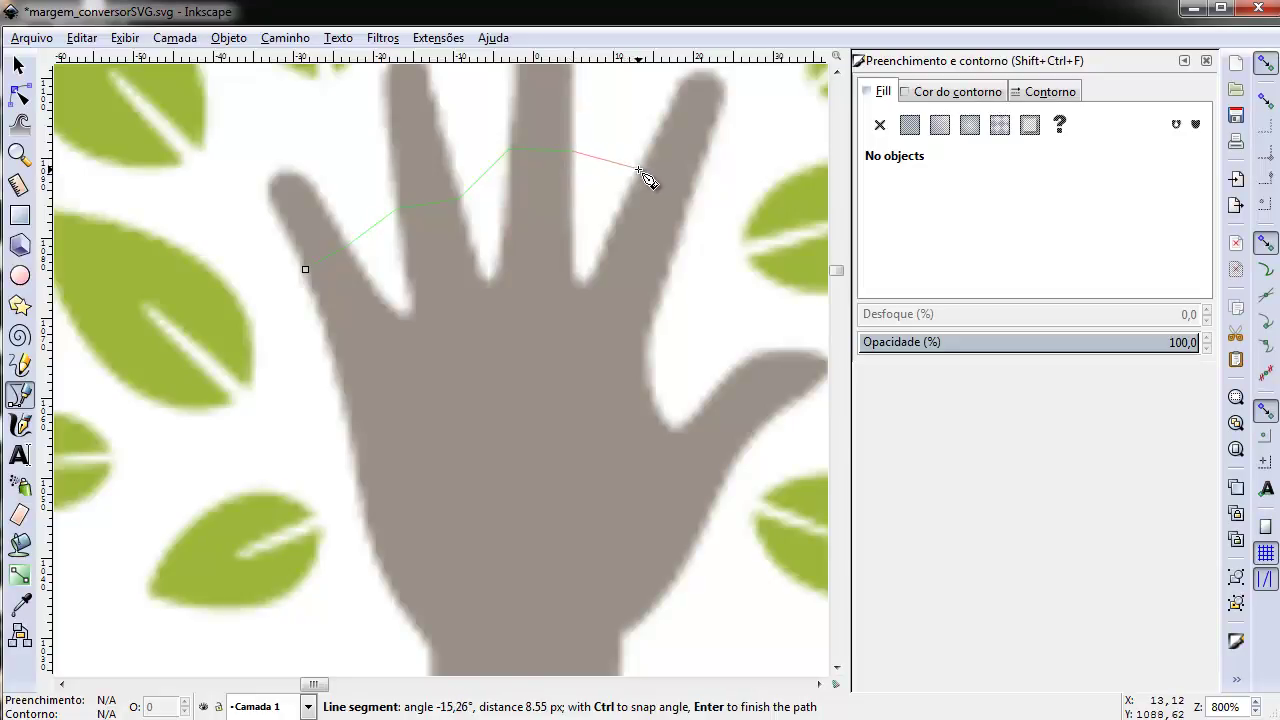
click(690, 195)
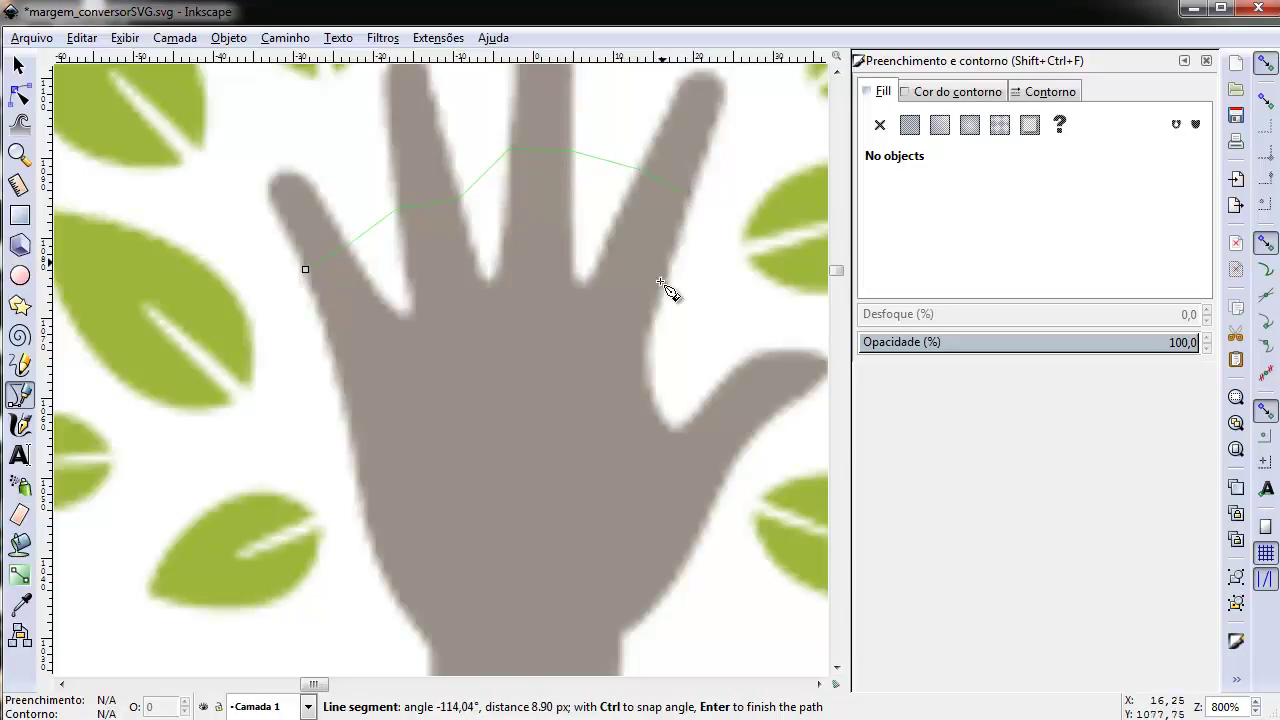
click(650, 387)
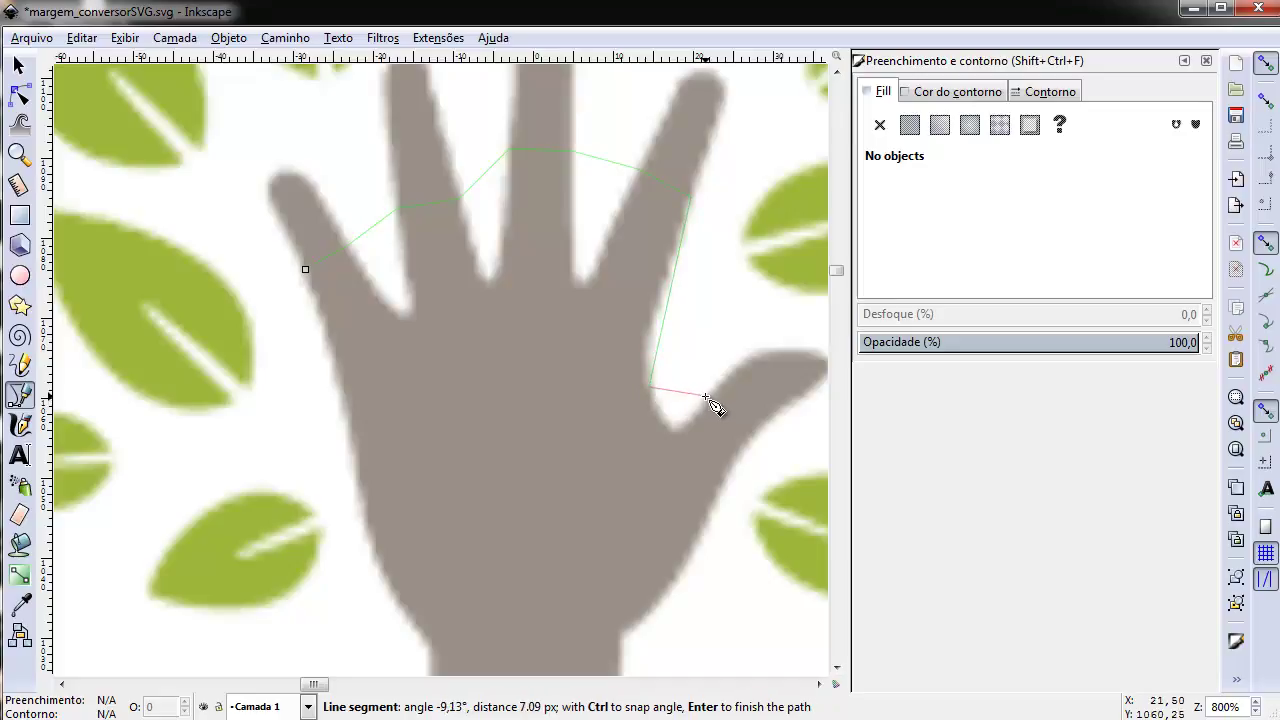
click(713, 389)
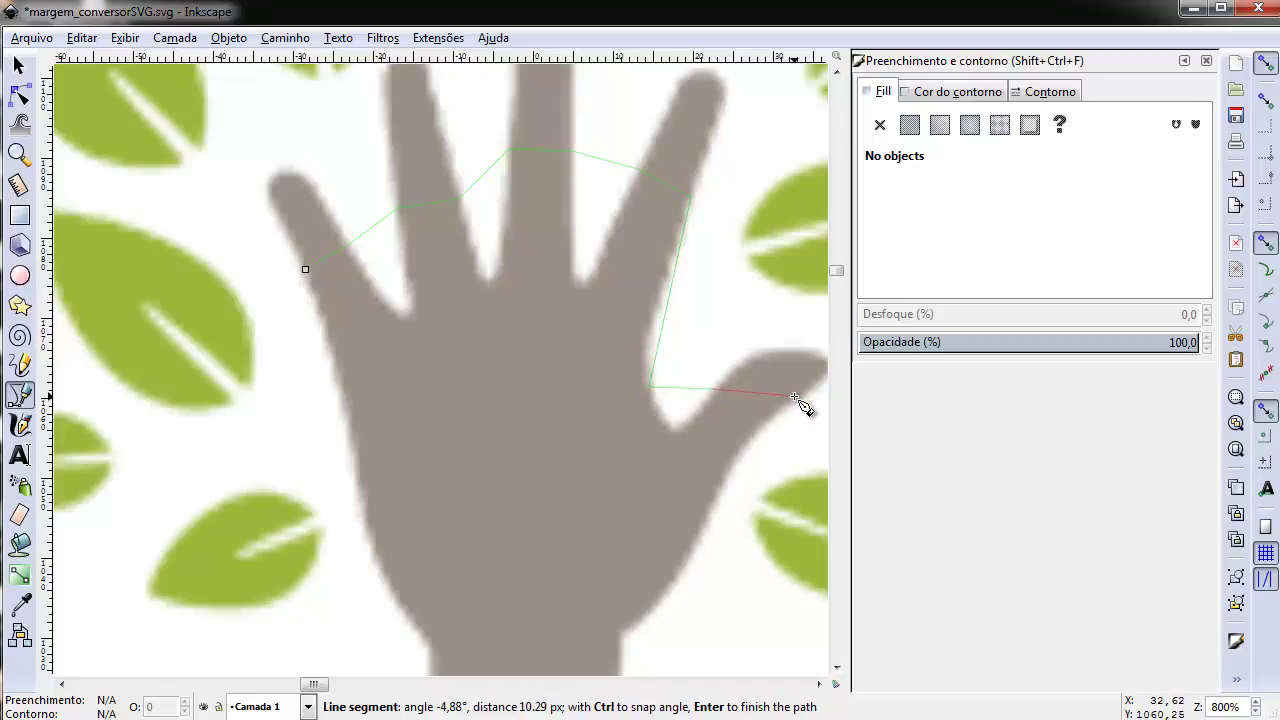
click(797, 400)
Continue the outline down to the wrist's bottom corners and up the hand's left side.
ctrl+scroll(709, 343, down, 2)
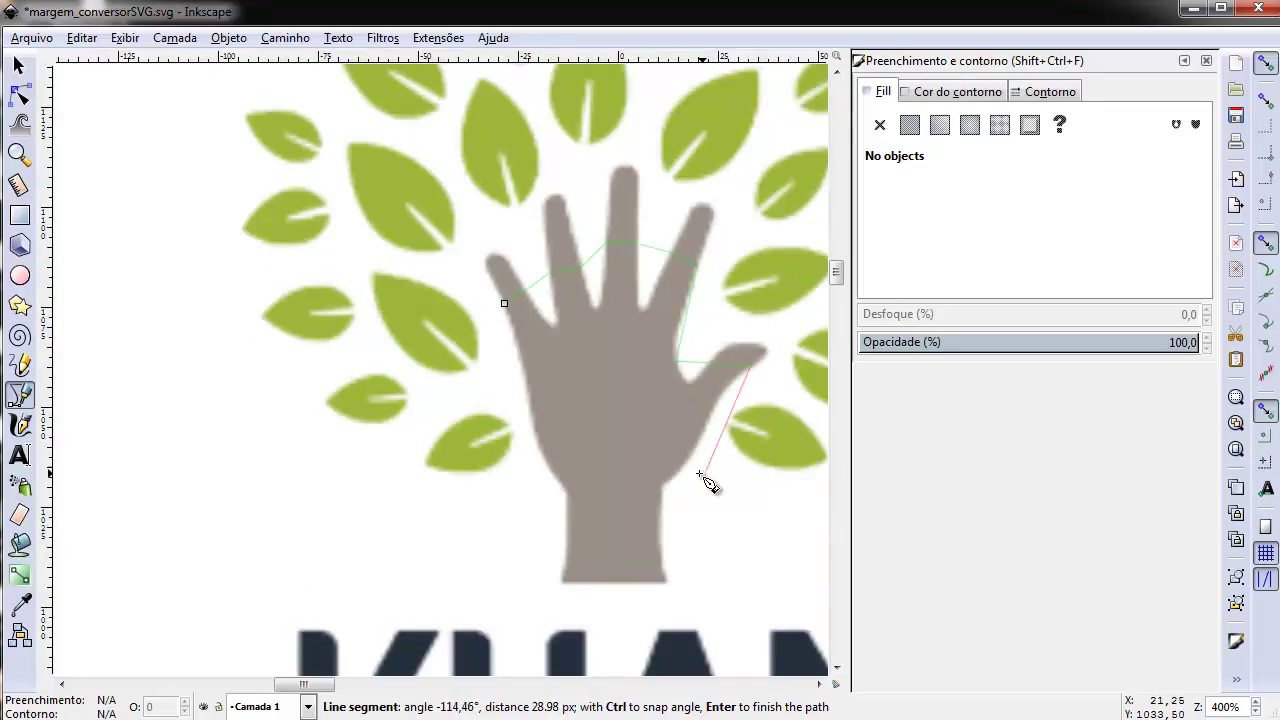
ctrl+scroll(668, 485, up, 2)
ctrl+scroll(666, 491, up, 1)
click(650, 478)
scroll(655, 353, down, 5)
scroll(660, 390, down, 2)
click(663, 442)
click(371, 442)
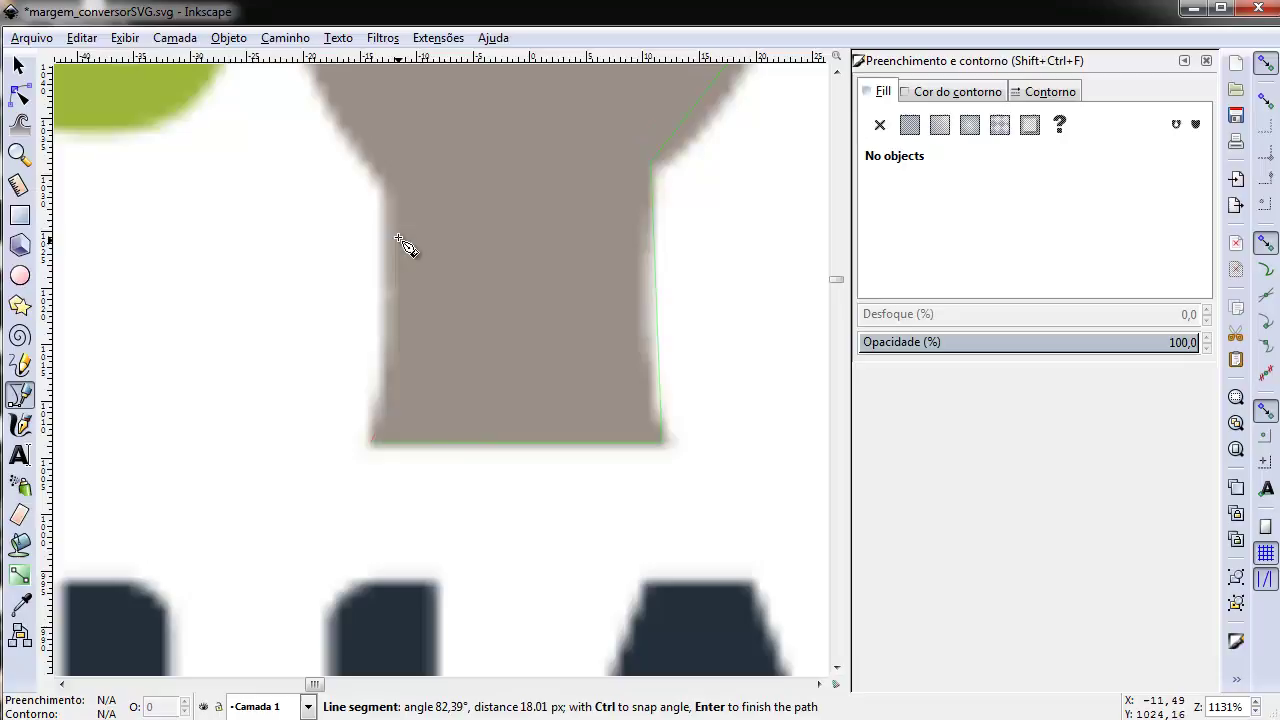
click(390, 187)
ctrl+scroll(523, 443, down, 1)
ctrl+scroll(523, 443, down, 2)
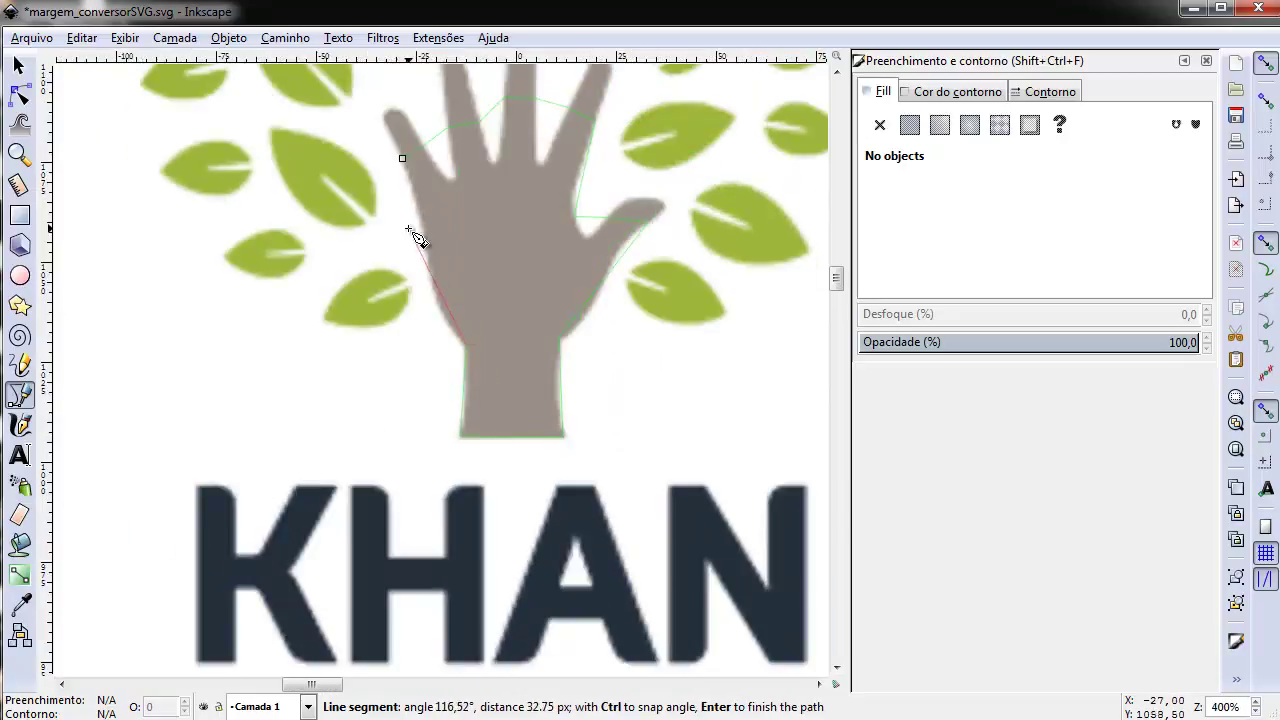
Close the hand path and curve the leftmost finger into a rounded fingertip.
click(402, 160)
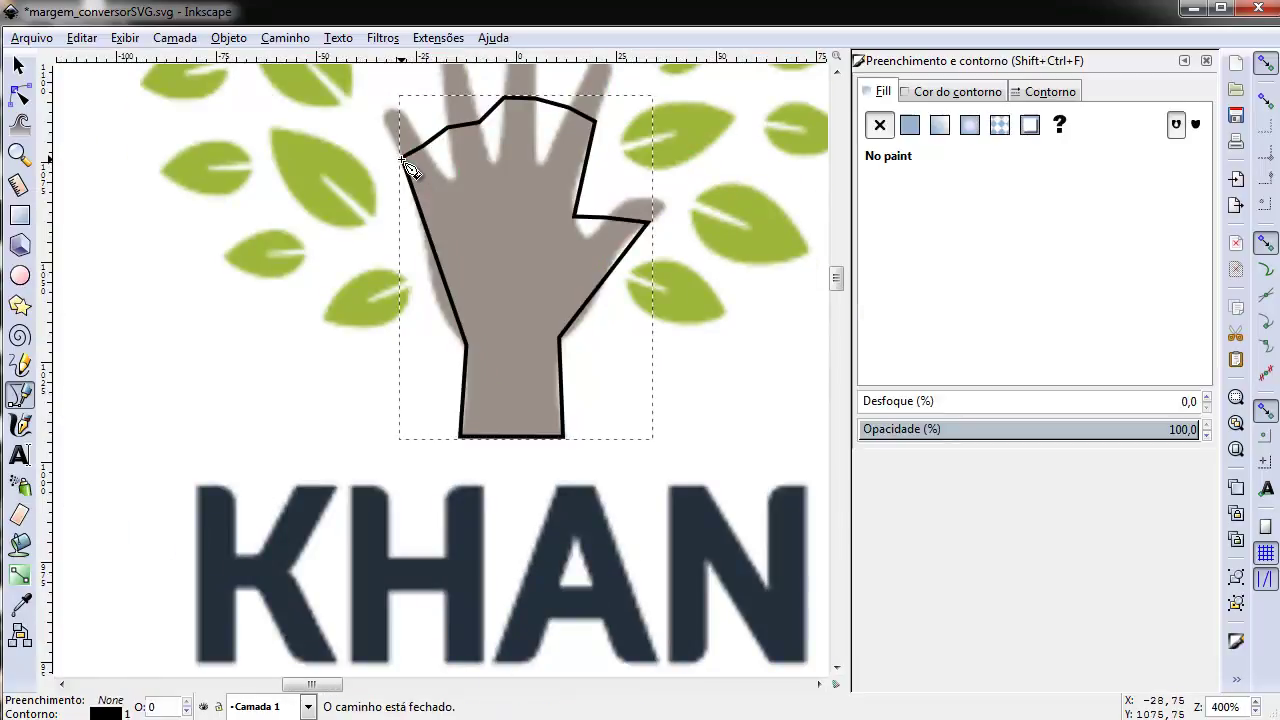
click(20, 95)
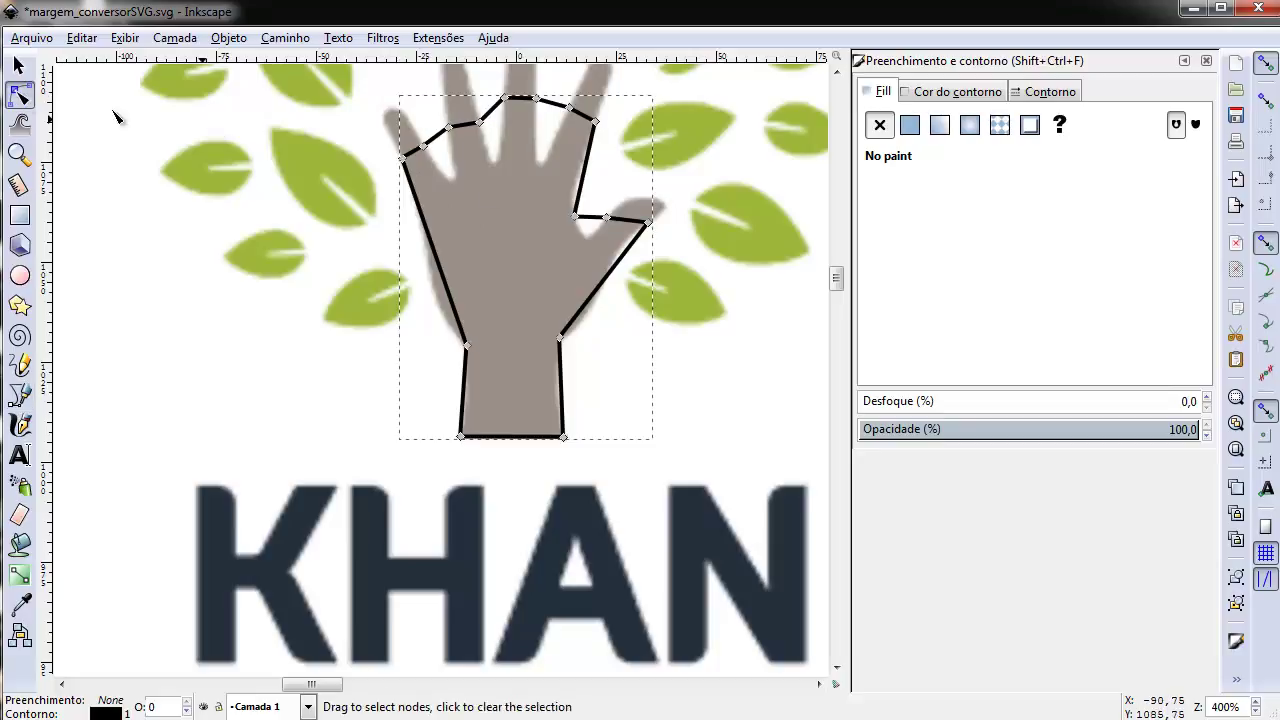
ctrl+scroll(425, 148, up, 3)
ctrl+scroll(471, 220, up, 2)
ctrl+scroll(506, 277, down, 2)
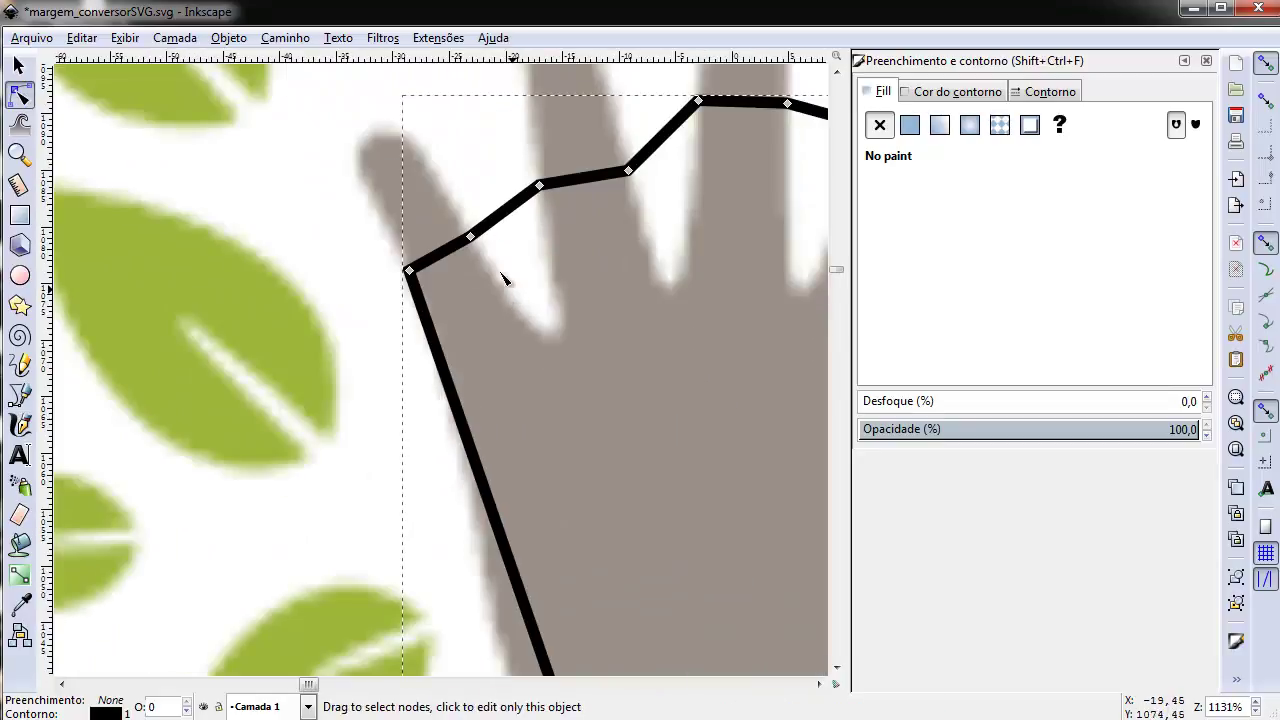
drag(446, 250, 383, 145)
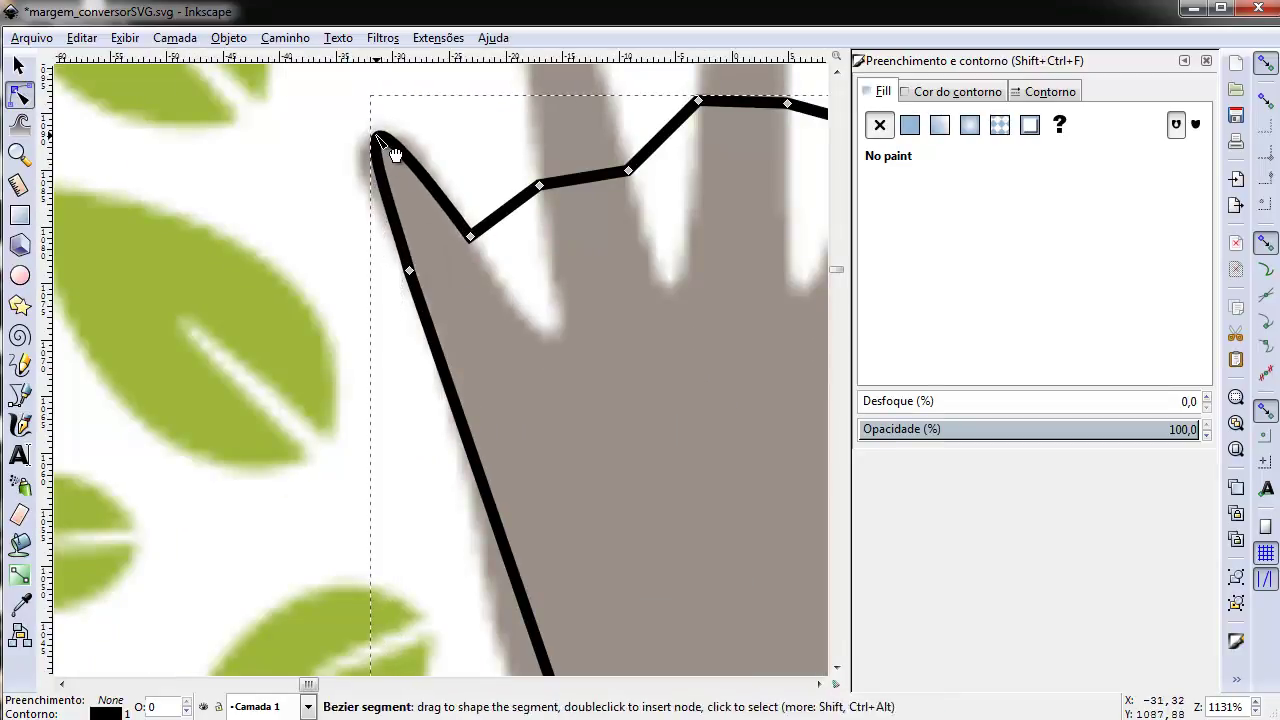
click(403, 196)
ctrl+scroll(478, 342, down, 1)
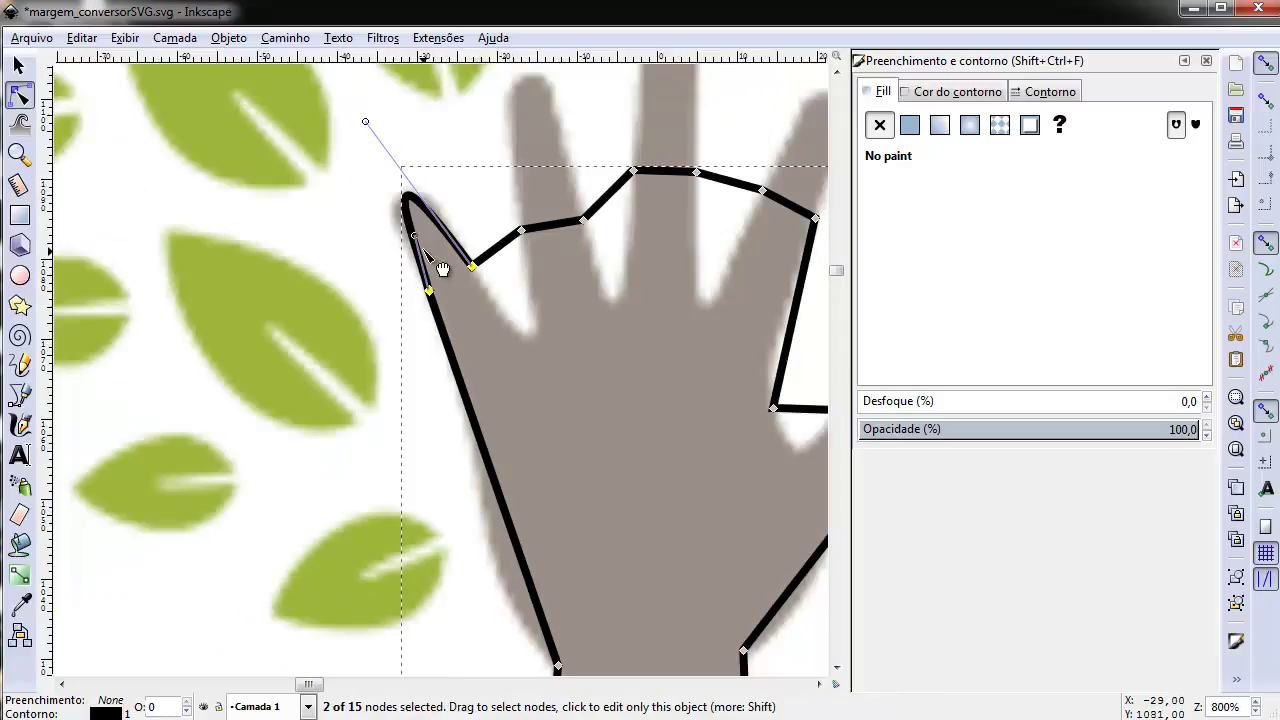
drag(414, 238, 379, 226)
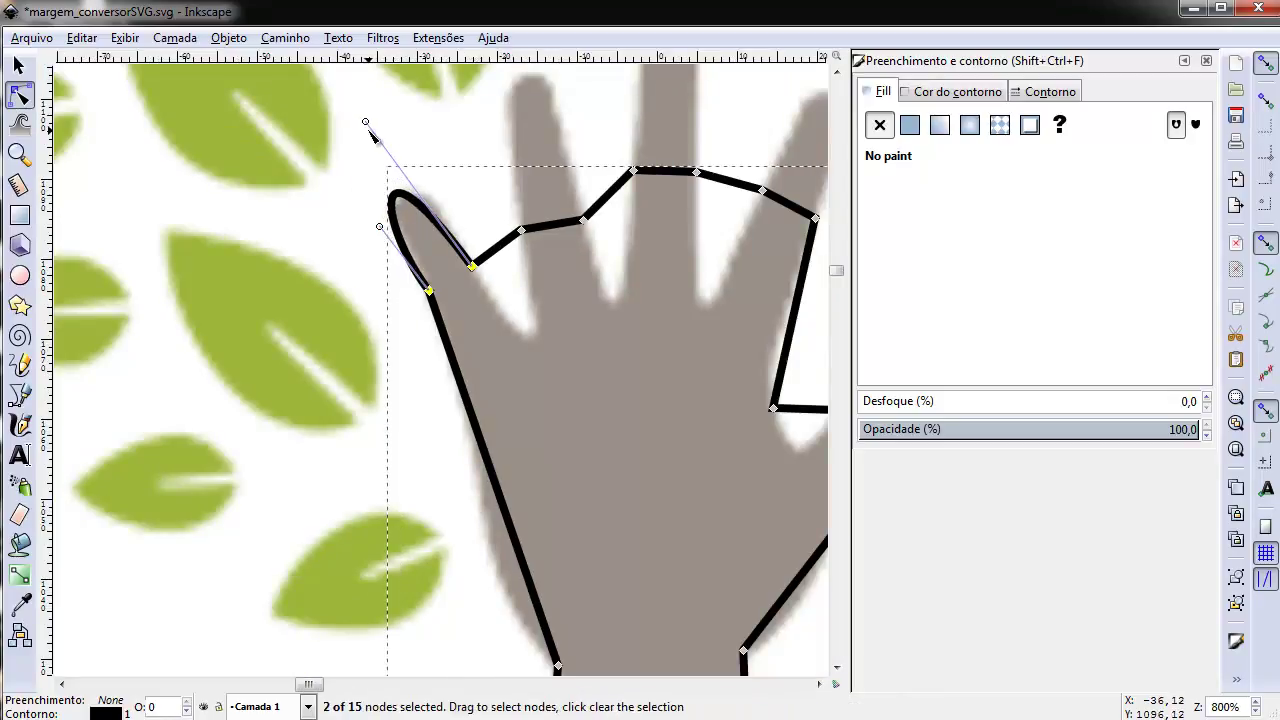
mouse_move(366, 122)
mouse_down()
mouse_move(393, 139)
mouse_move(406, 130)
mouse_up()
Shape the second finger into a rounded curve, removing the extra added node.
double_click(557, 225)
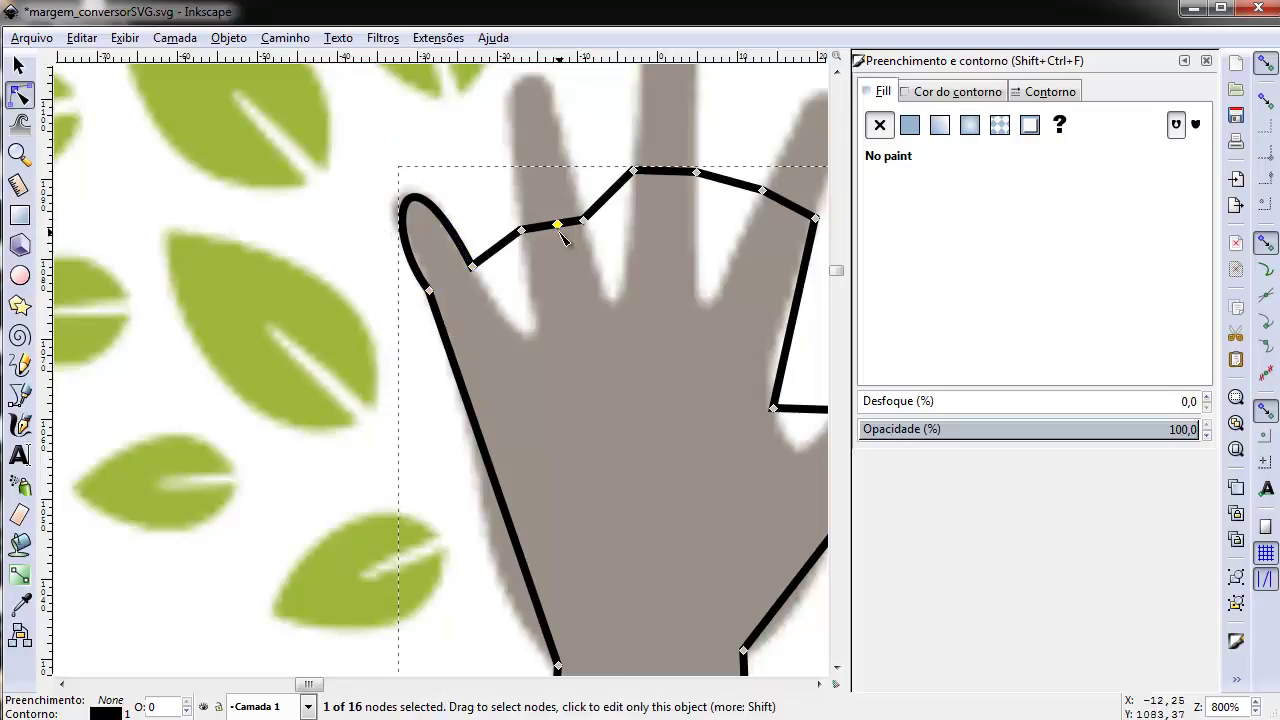
drag(557, 243, 563, 226)
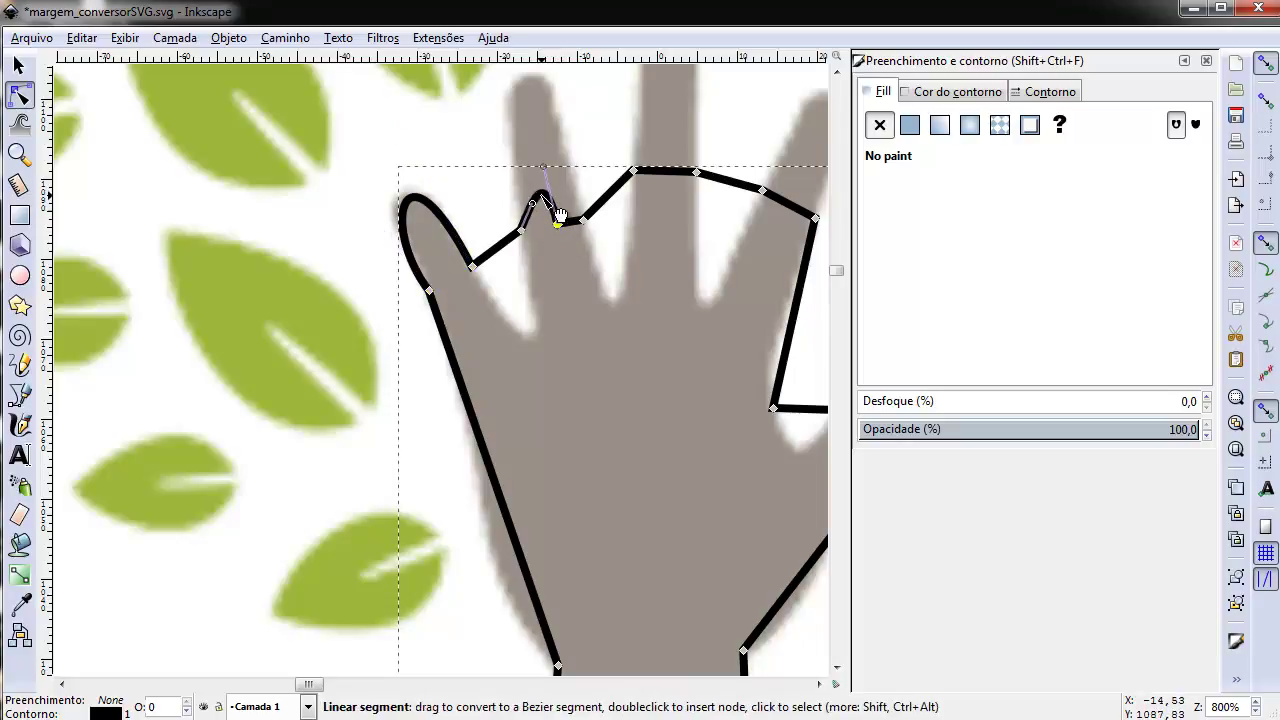
click(557, 224)
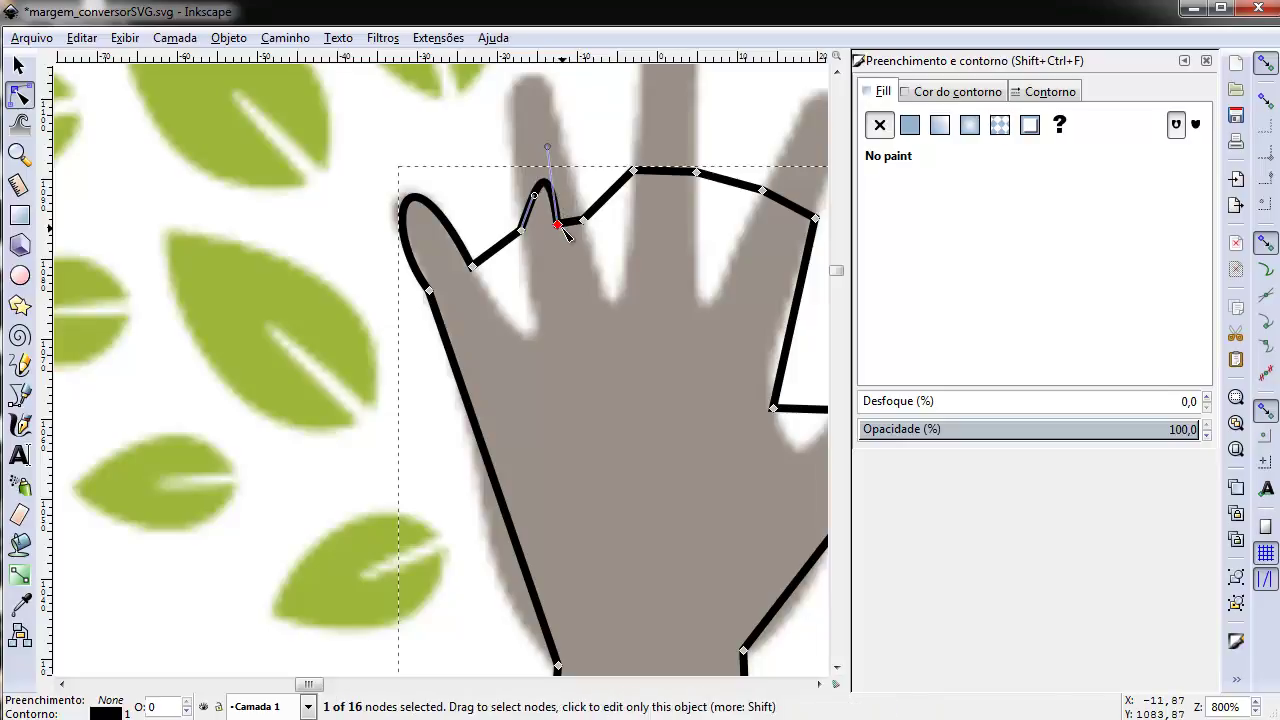
key(Delete)
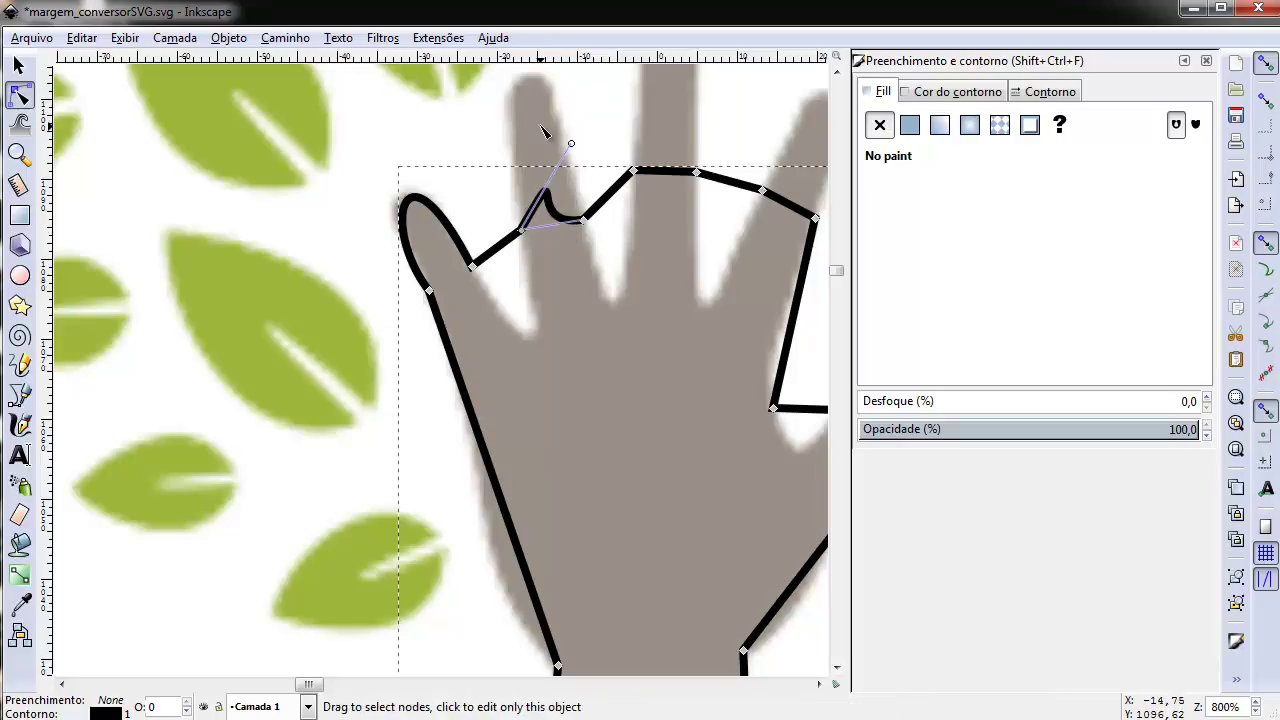
drag(571, 143, 498, 97)
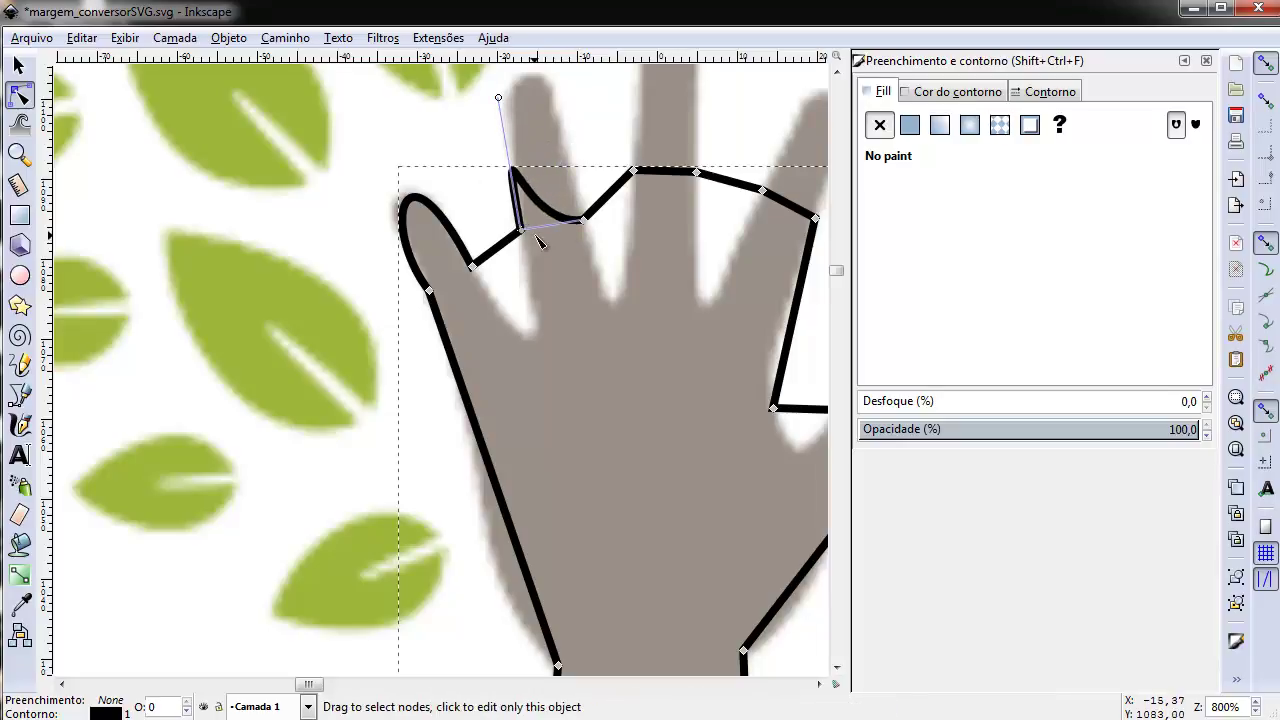
drag(582, 221, 576, 122)
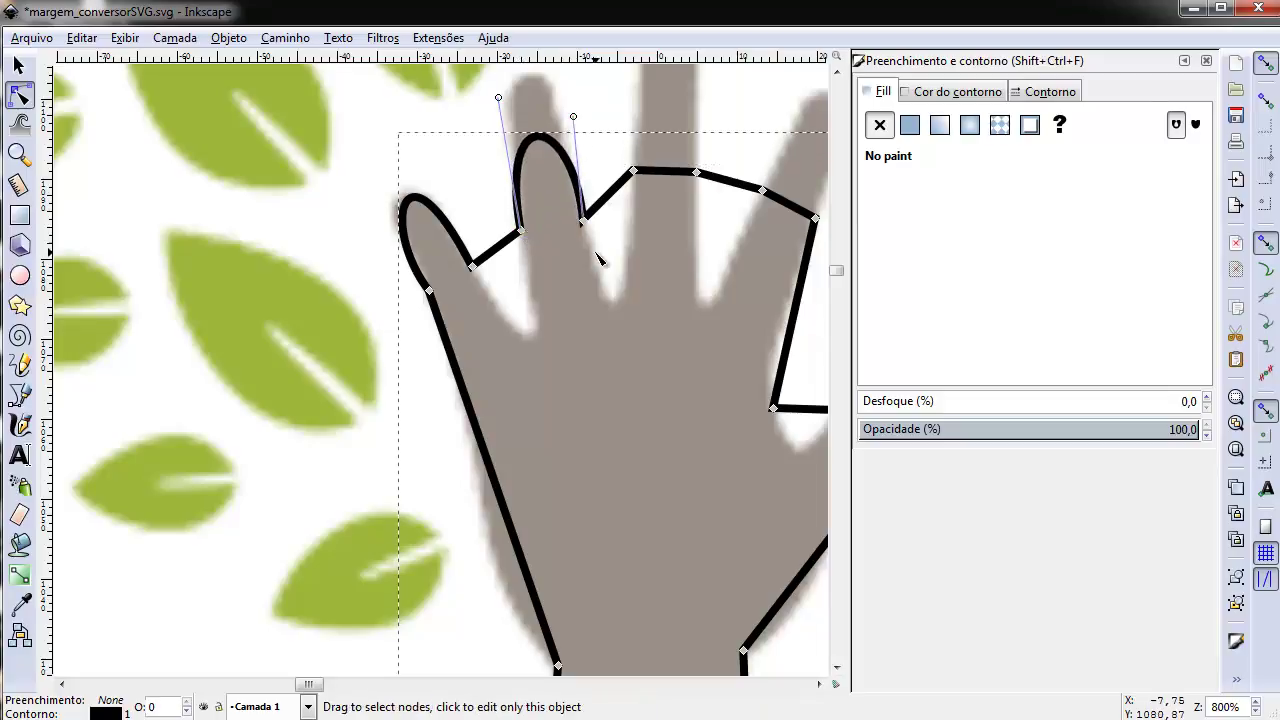
ctrl+scroll(596, 281, down, 1)
drag(577, 163, 565, 154)
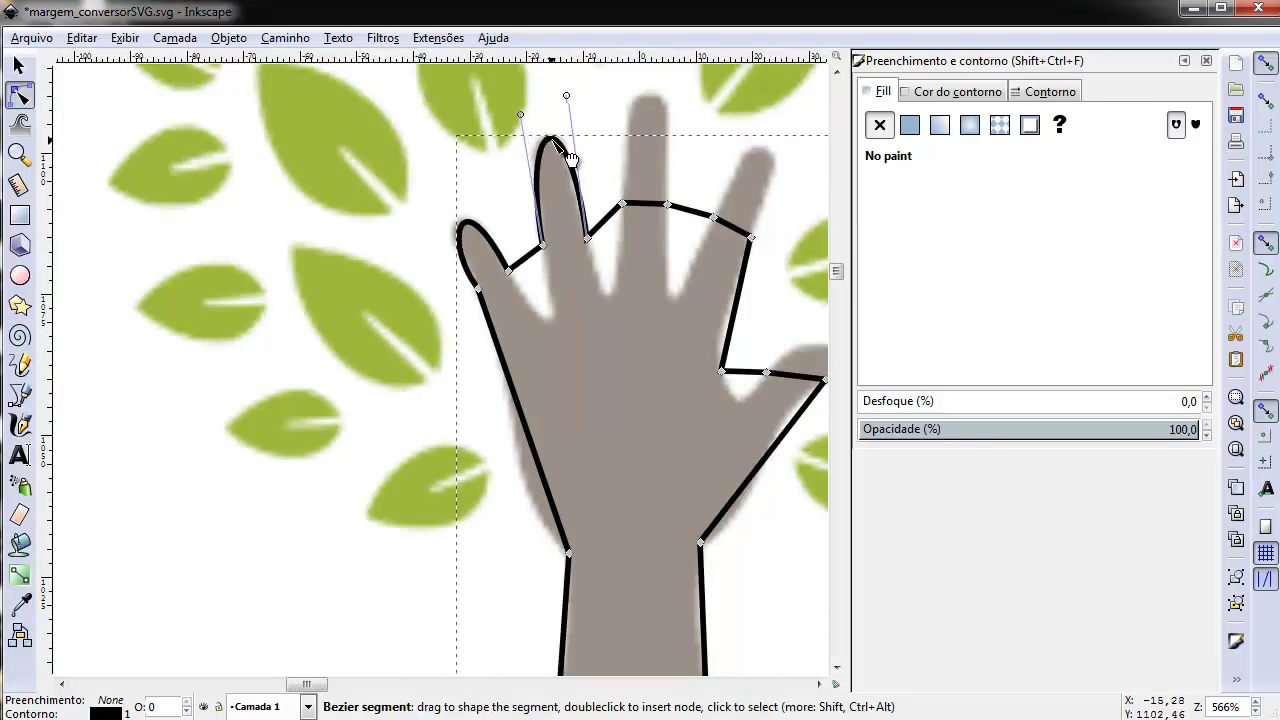
Curve the gaps between fingers into dips and round the tall middle finger.
drag(544, 281, 566, 338)
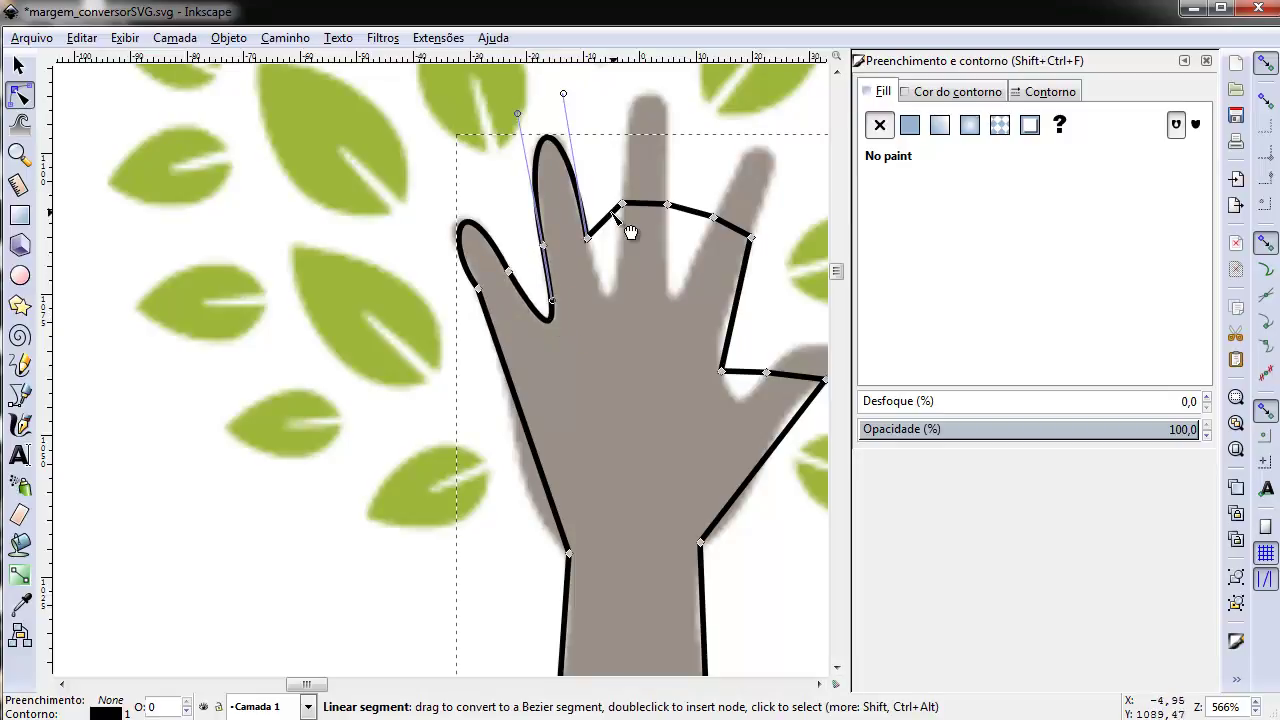
drag(630, 232, 620, 306)
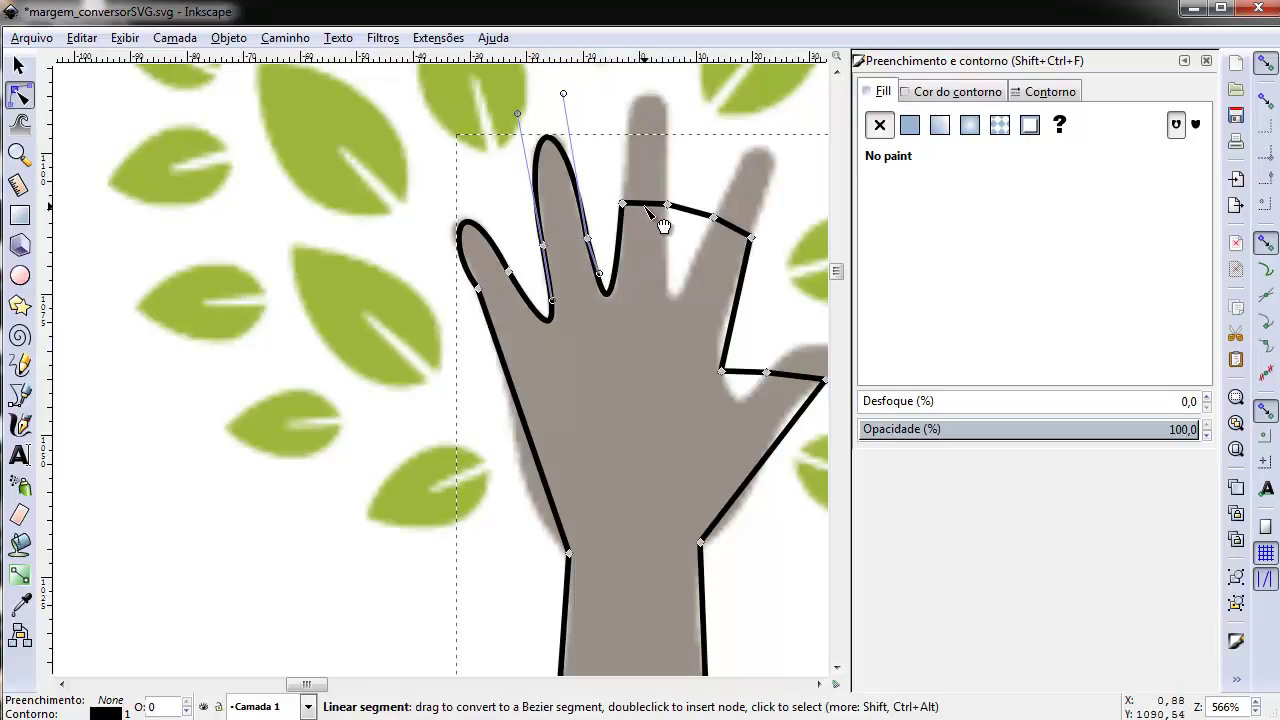
drag(663, 226, 656, 100)
click(678, 181)
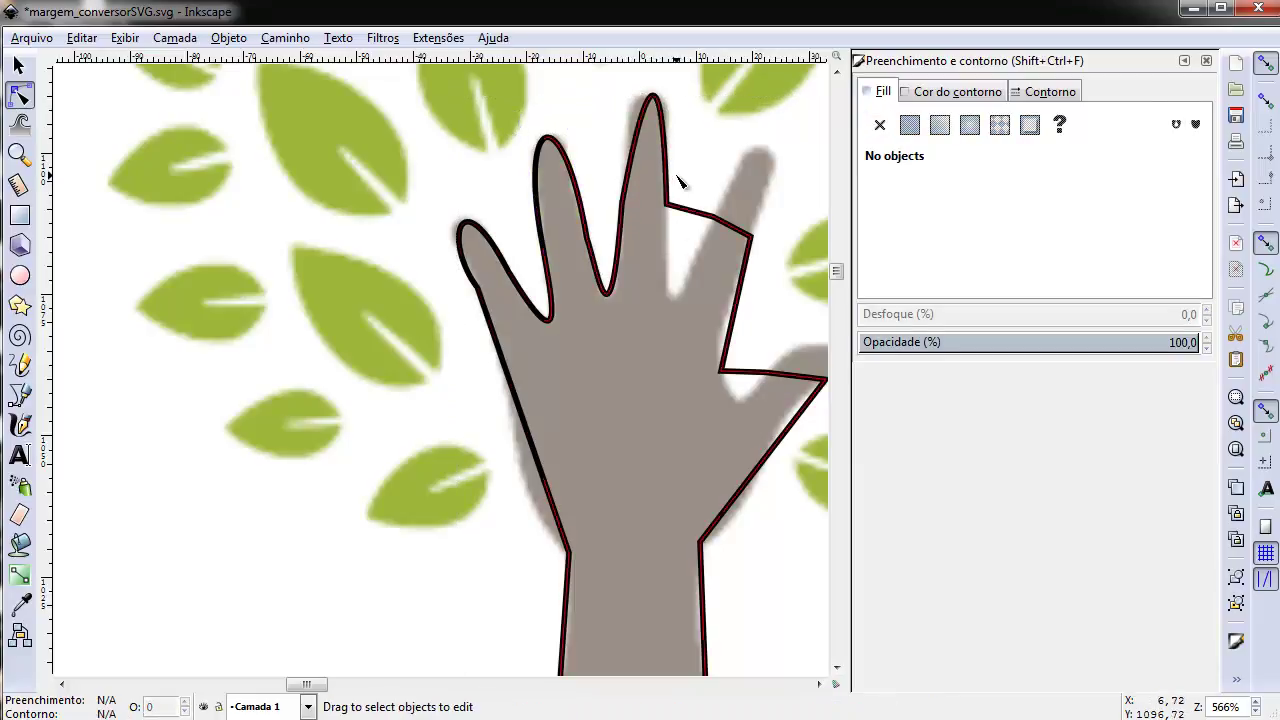
click(677, 189)
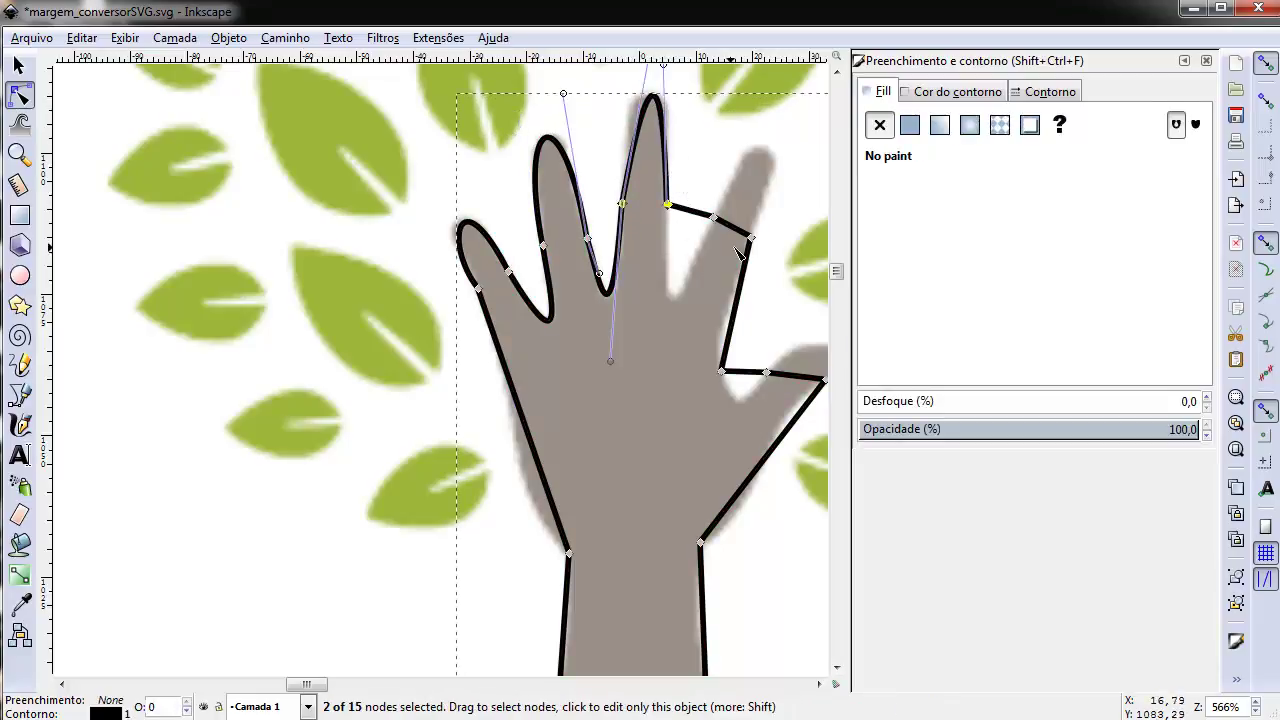
ctrl+scroll(740, 255, down, 2)
drag(672, 168, 665, 162)
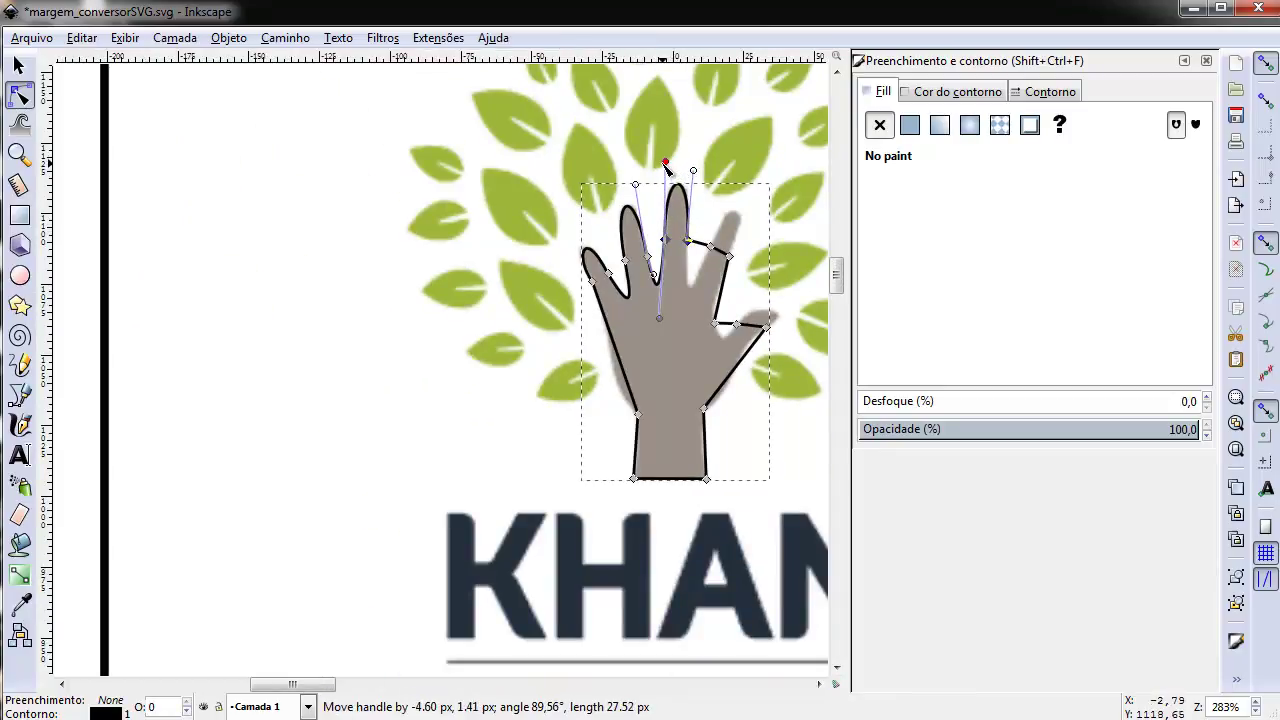
Curve the dip and right fingertip, then bend the thumb notch edge.
ctrl+scroll(730, 255, up, 2)
drag(714, 251, 691, 334)
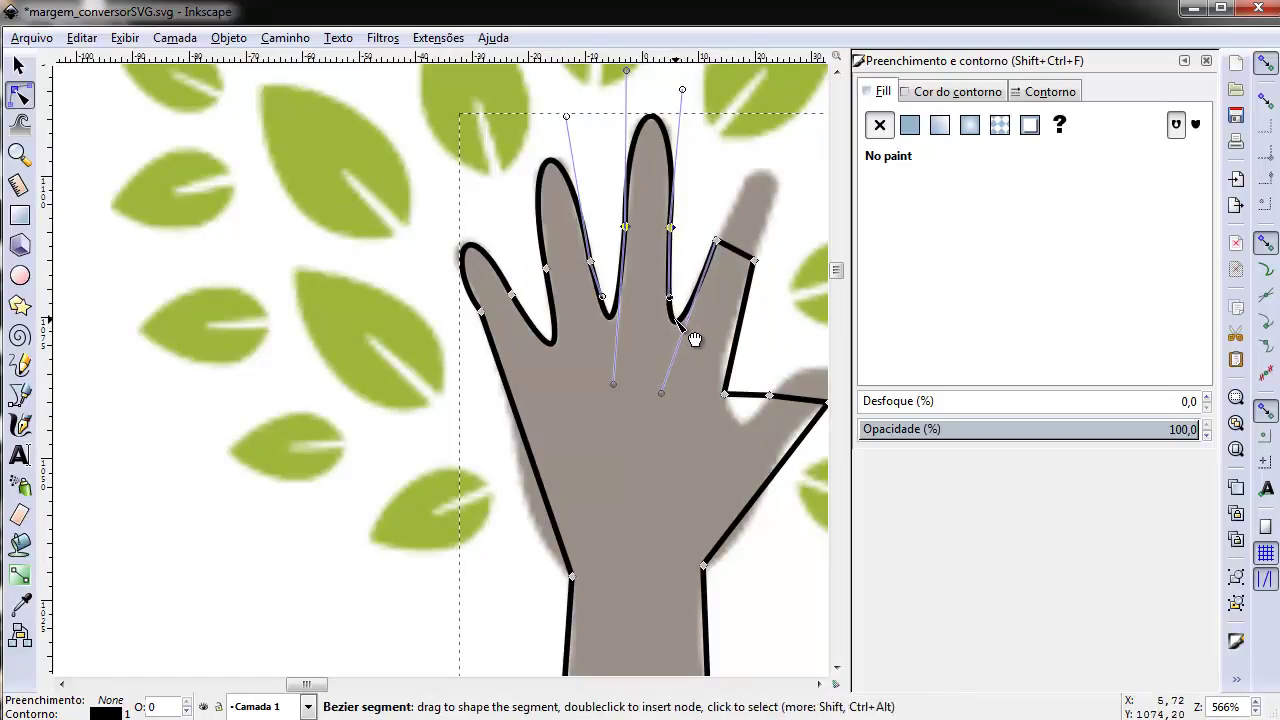
drag(750, 265, 772, 186)
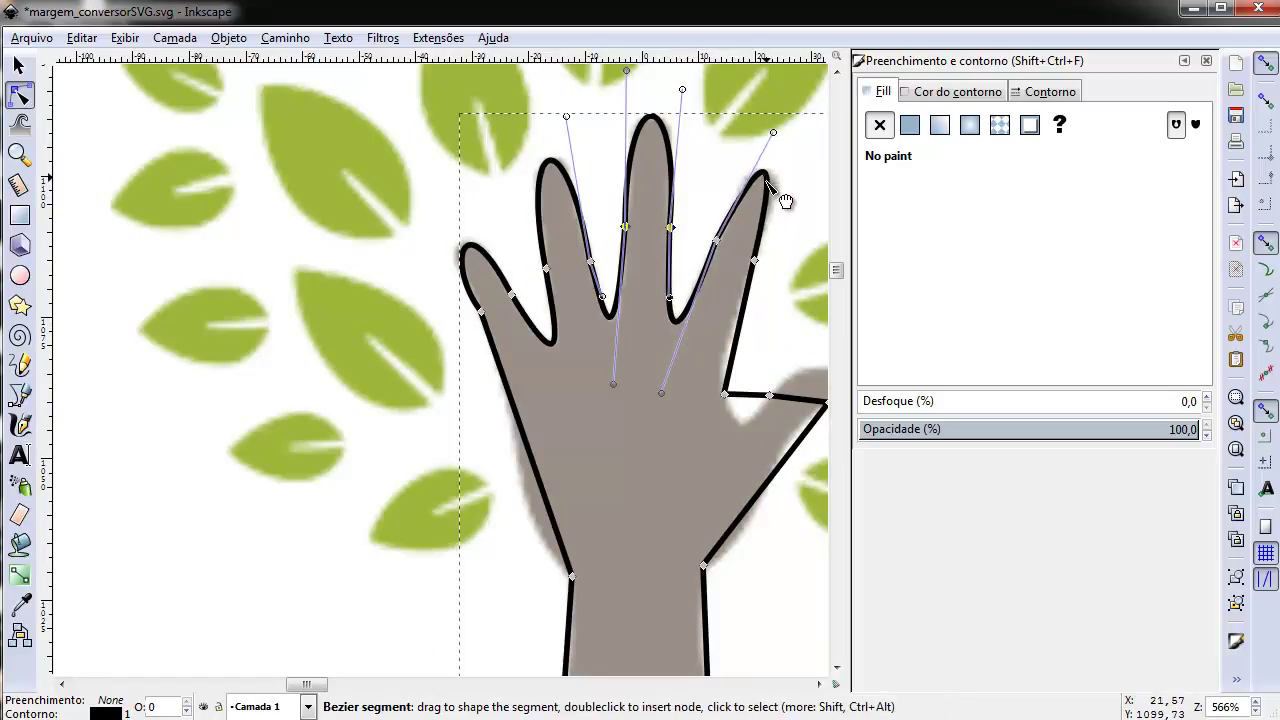
click(789, 220)
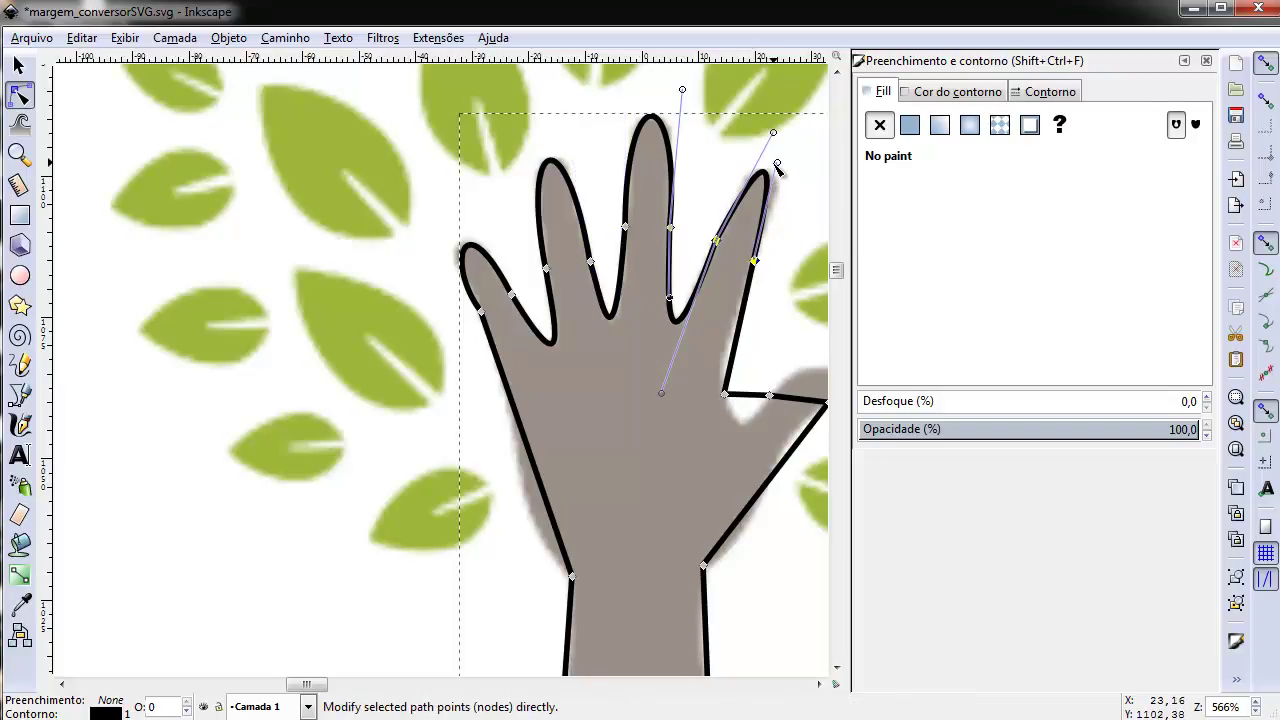
drag(778, 170, 787, 165)
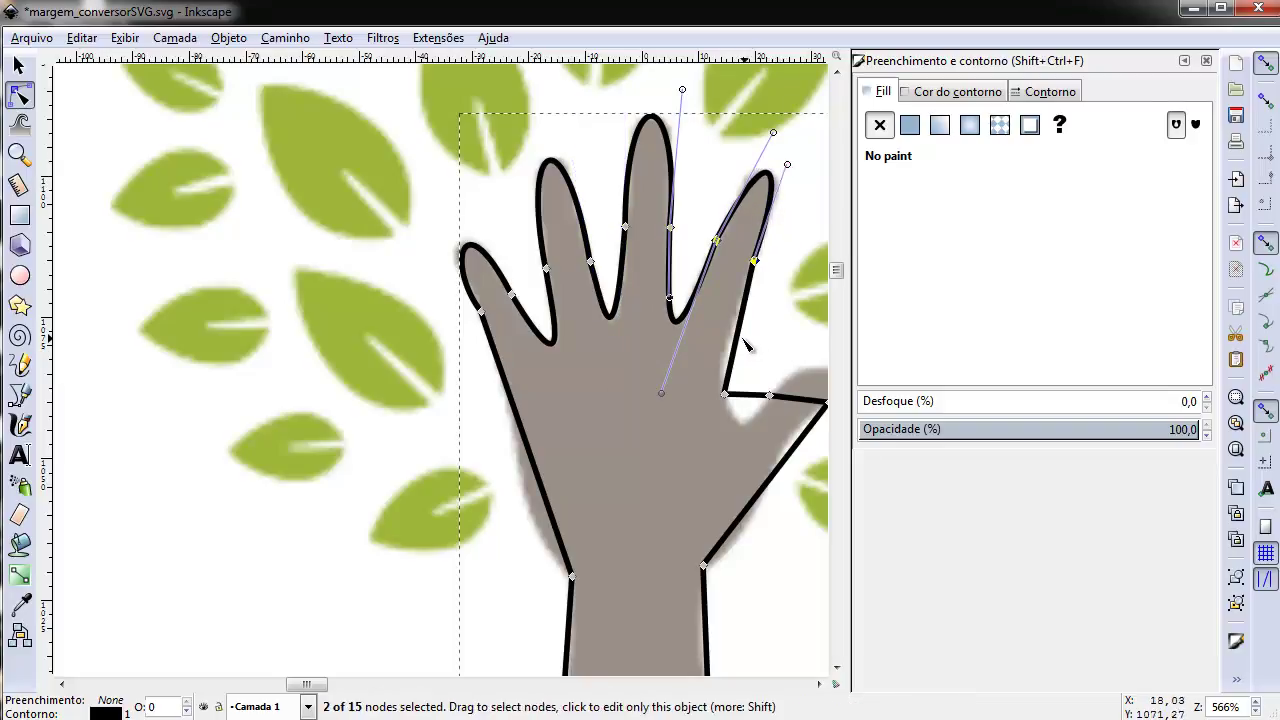
drag(754, 357, 767, 432)
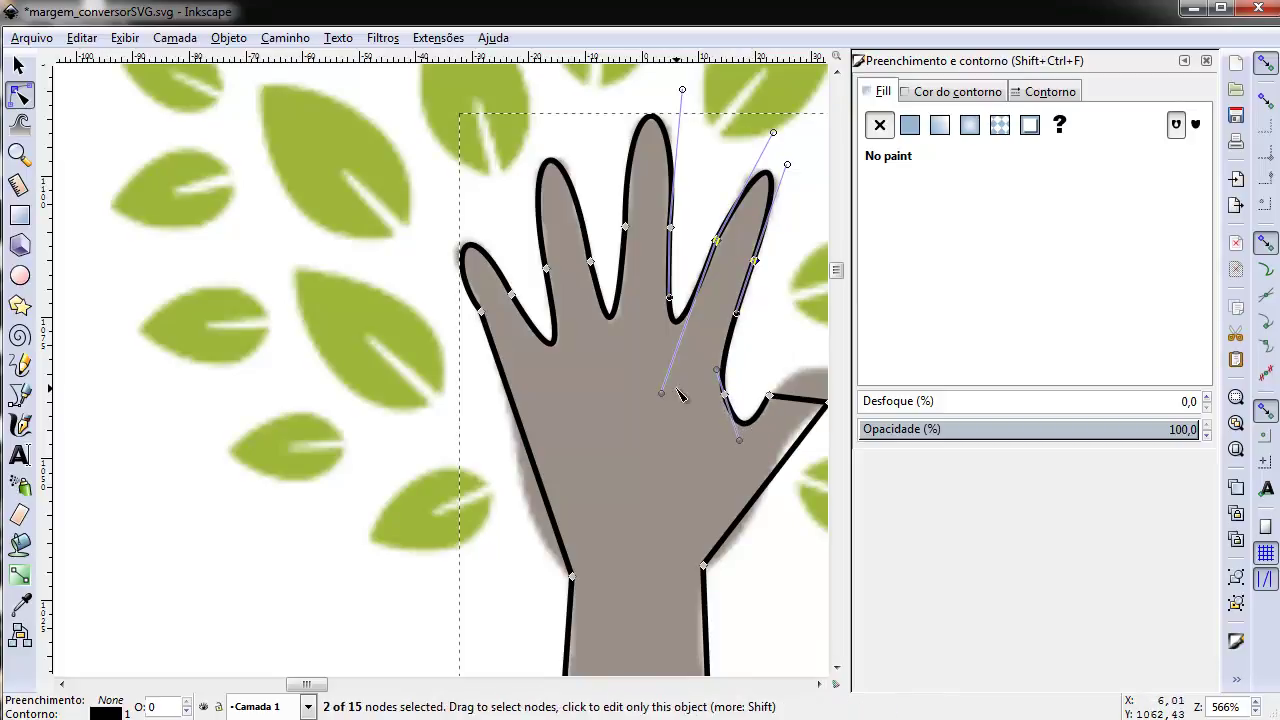
Zoom out and reshape the thumb notch curve to fit the thumb.
key(minus)
ctrl+scroll(786, 399, up, 1)
ctrl+scroll(800, 400, up, 2)
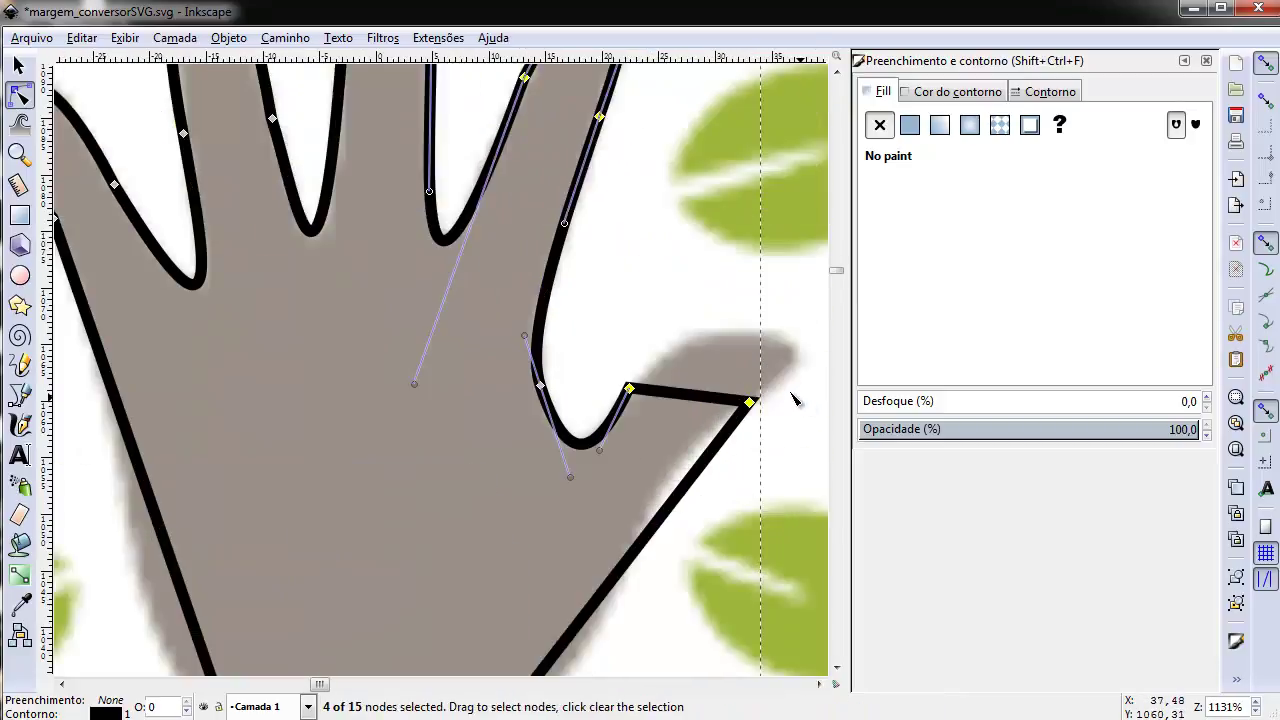
drag(758, 372, 766, 354)
mouse_move(680, 380)
mouse_down()
mouse_move(686, 351)
mouse_move(667, 327)
mouse_up()
mouse_move(790, 259)
mouse_down()
mouse_move(826, 305)
mouse_move(775, 309)
mouse_move(783, 318)
mouse_up()
ctrl+scroll(762, 383, down, 1)
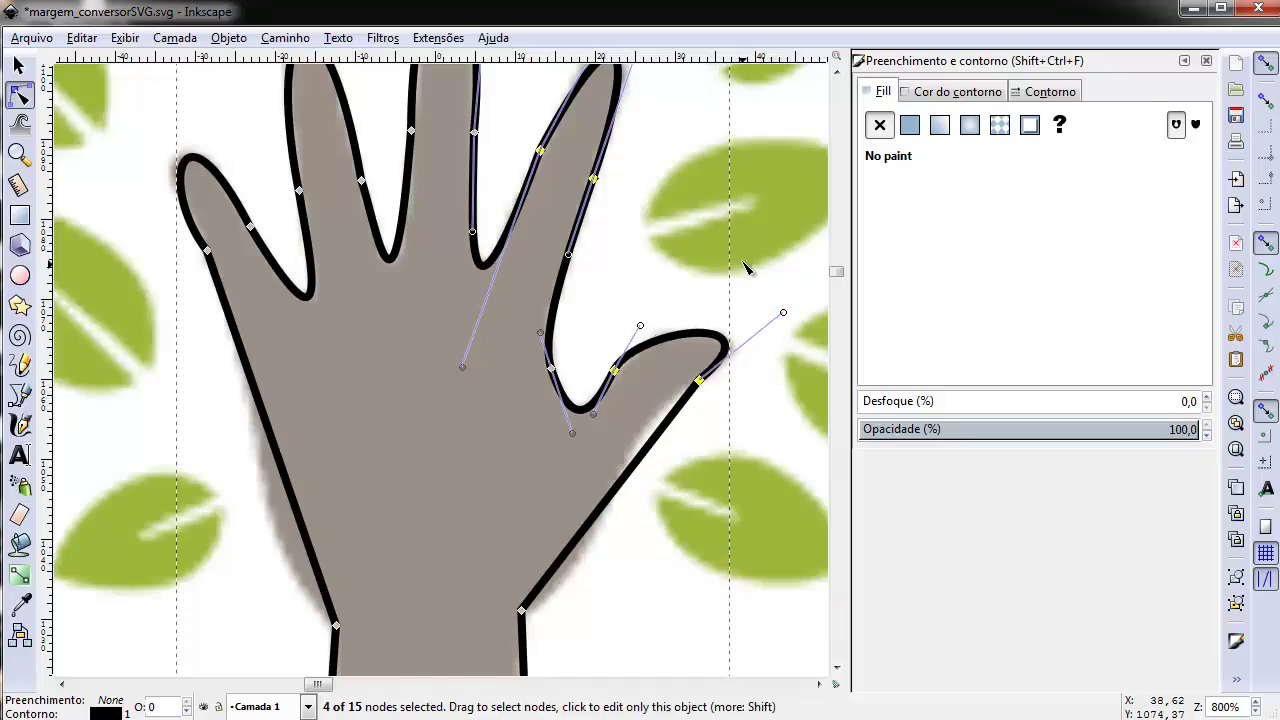
ctrl+scroll(709, 380, down, 2)
ctrl+scroll(697, 389, up, 2)
Curve the thumb's lower edge down toward the wrist.
drag(694, 391, 626, 508)
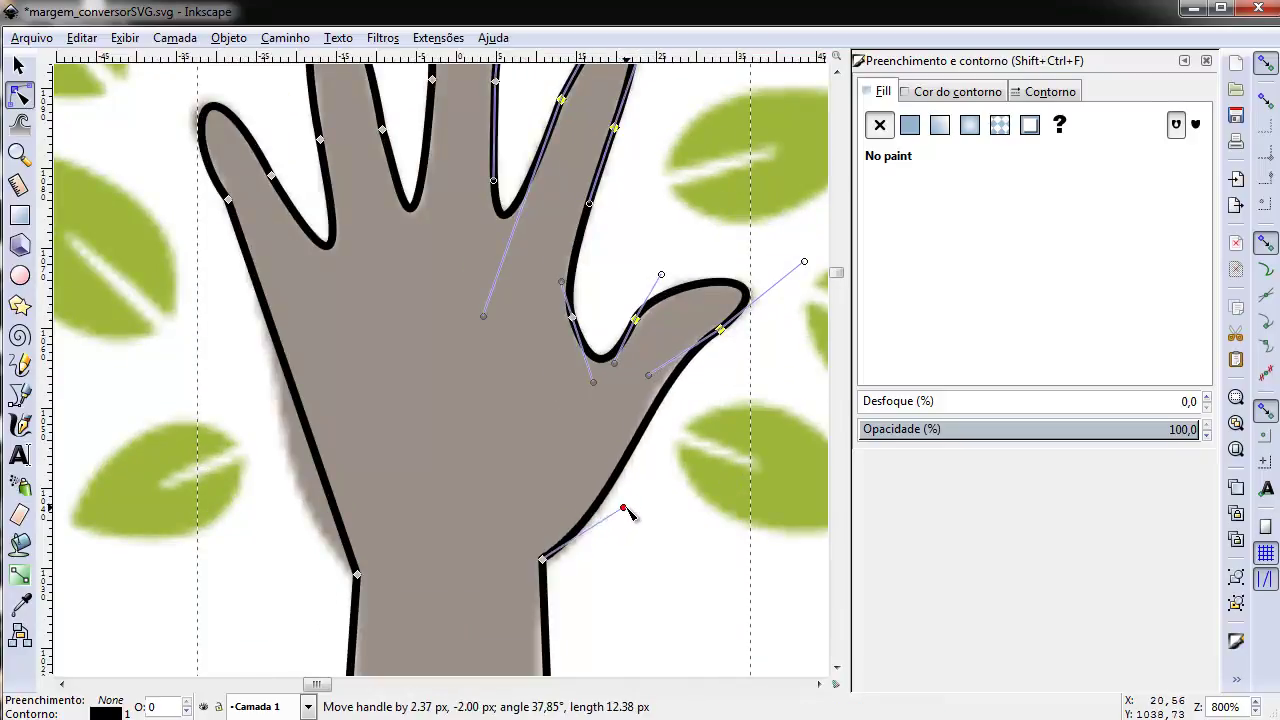
ctrl+scroll(675, 427, down, 1)
ctrl+scroll(675, 427, down, 1)
ctrl+scroll(645, 535, up, 1)
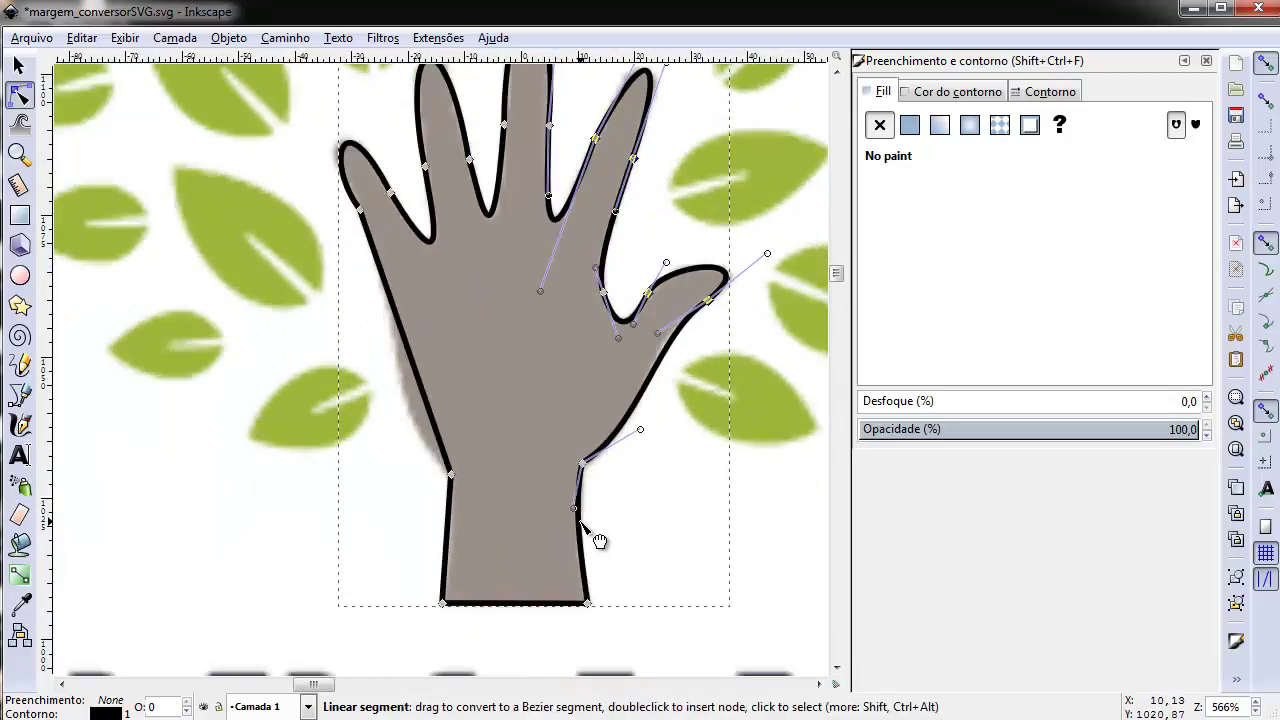
ctrl+scroll(565, 598, up, 1)
ctrl+scroll(565, 598, up, 1)
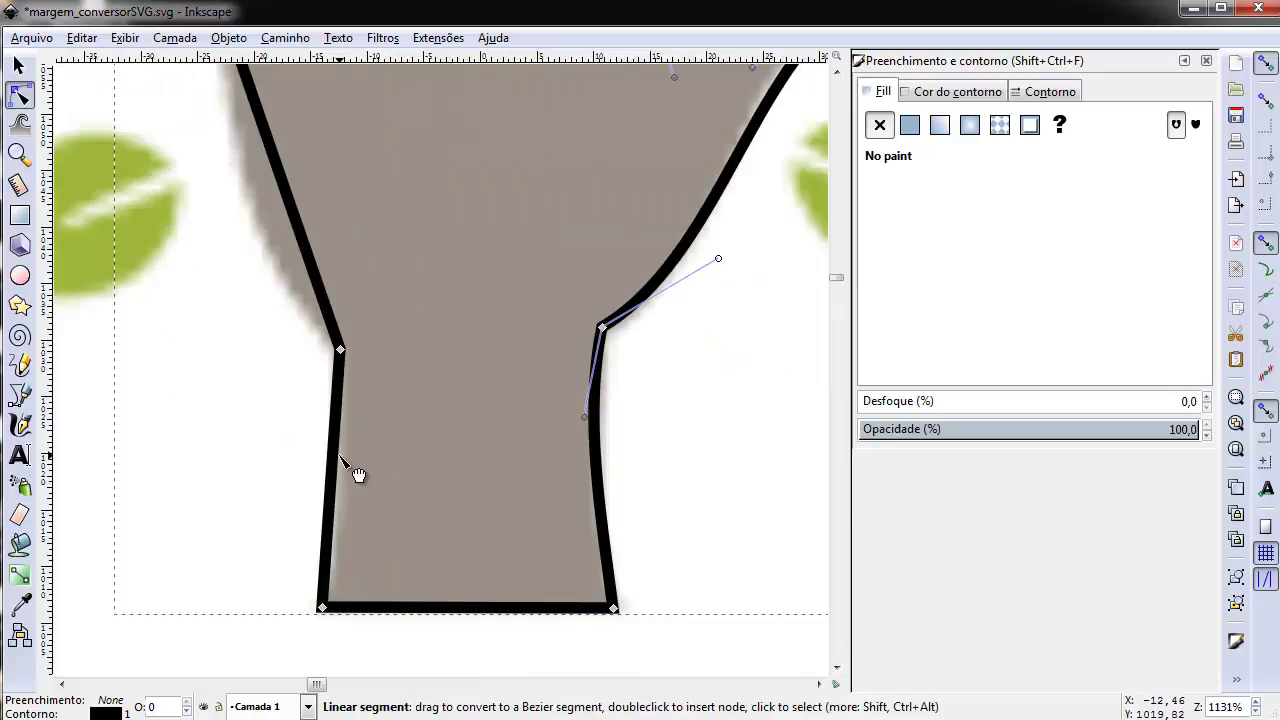
ctrl+scroll(486, 500, down, 1)
ctrl+scroll(470, 440, down, 1)
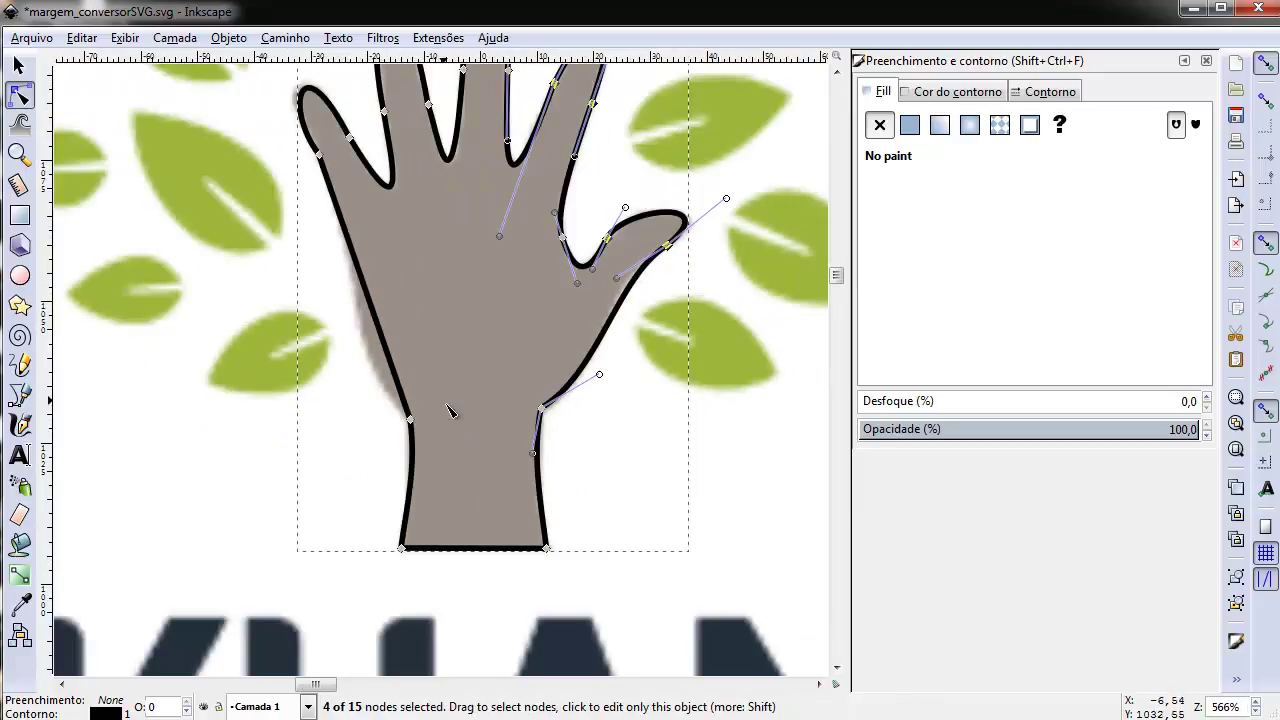
Bend and fine-tune the hand's left edge into a curve.
drag(400, 368, 388, 378)
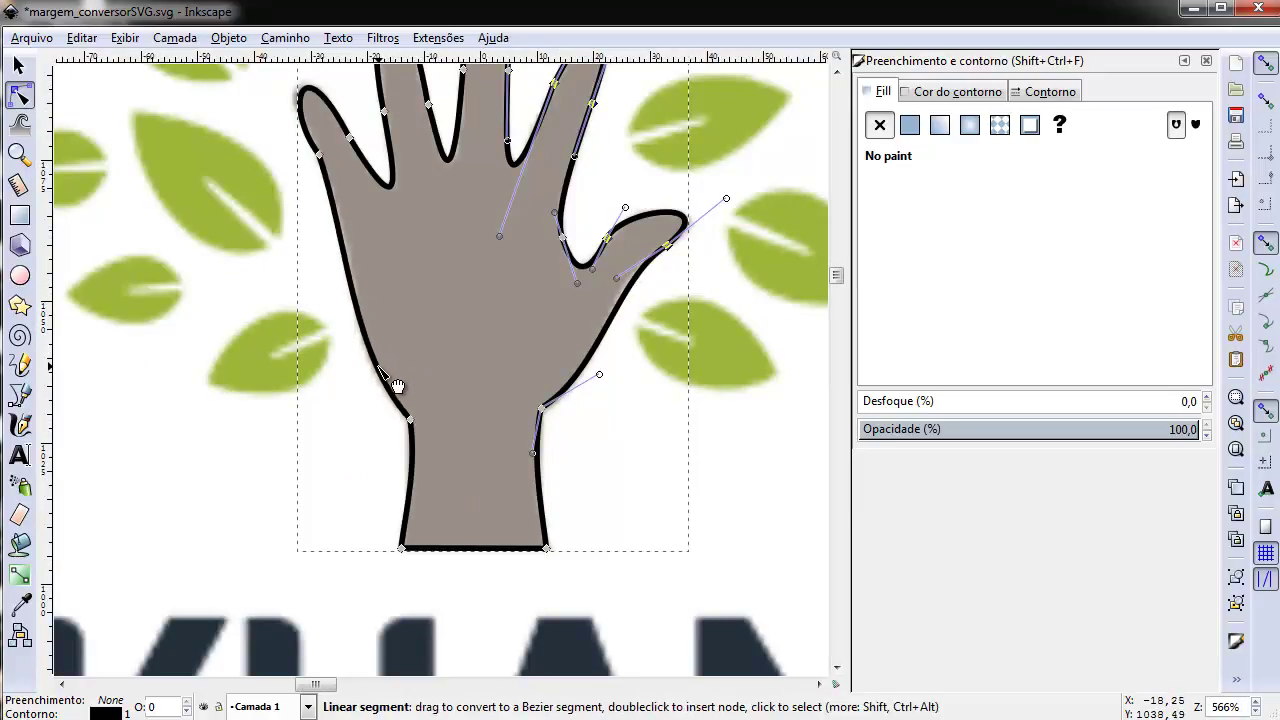
ctrl+scroll(354, 245, up, 1)
click(355, 240)
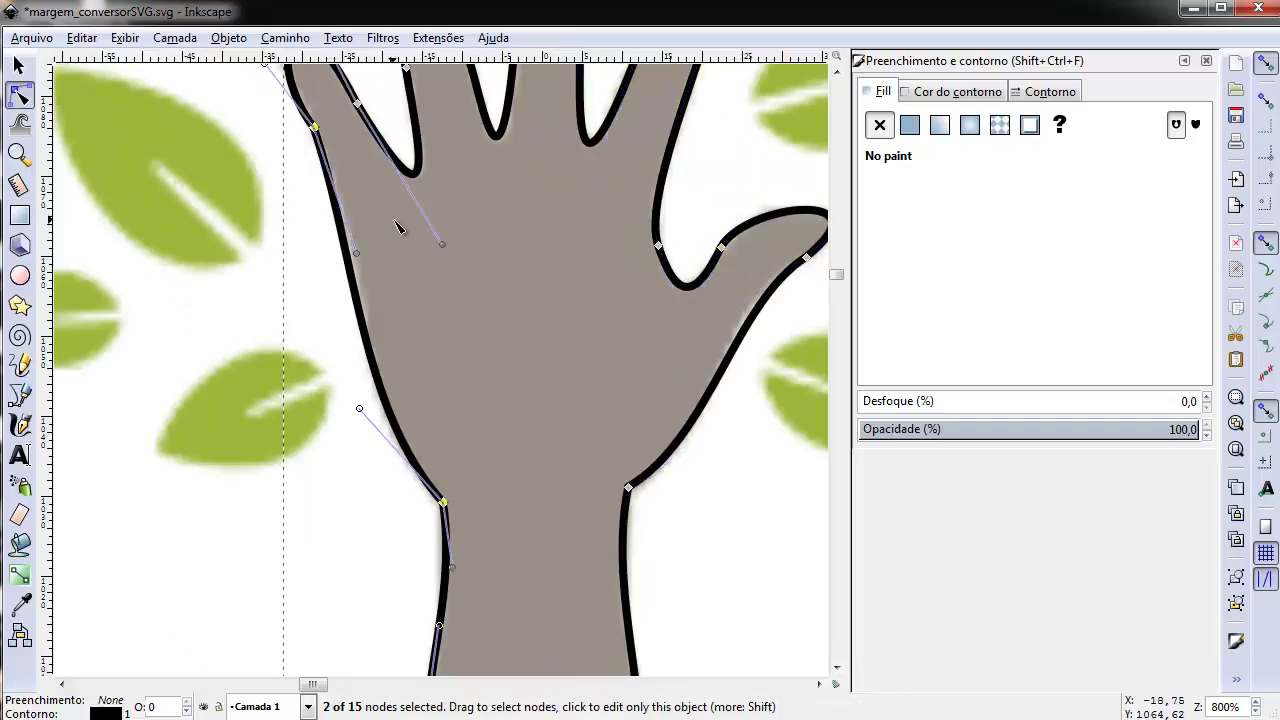
drag(357, 253, 373, 263)
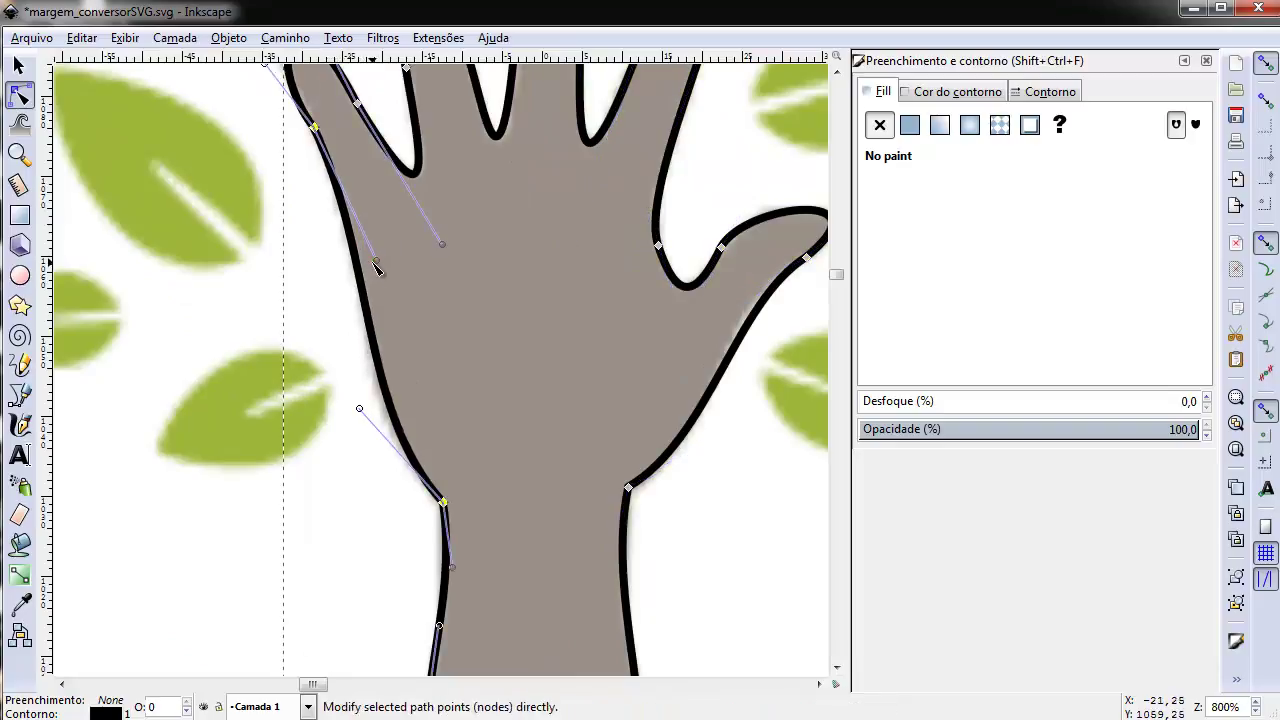
ctrl+scroll(345, 274, down, 1)
ctrl+scroll(352, 280, down, 1)
ctrl+scroll(366, 286, down, 1)
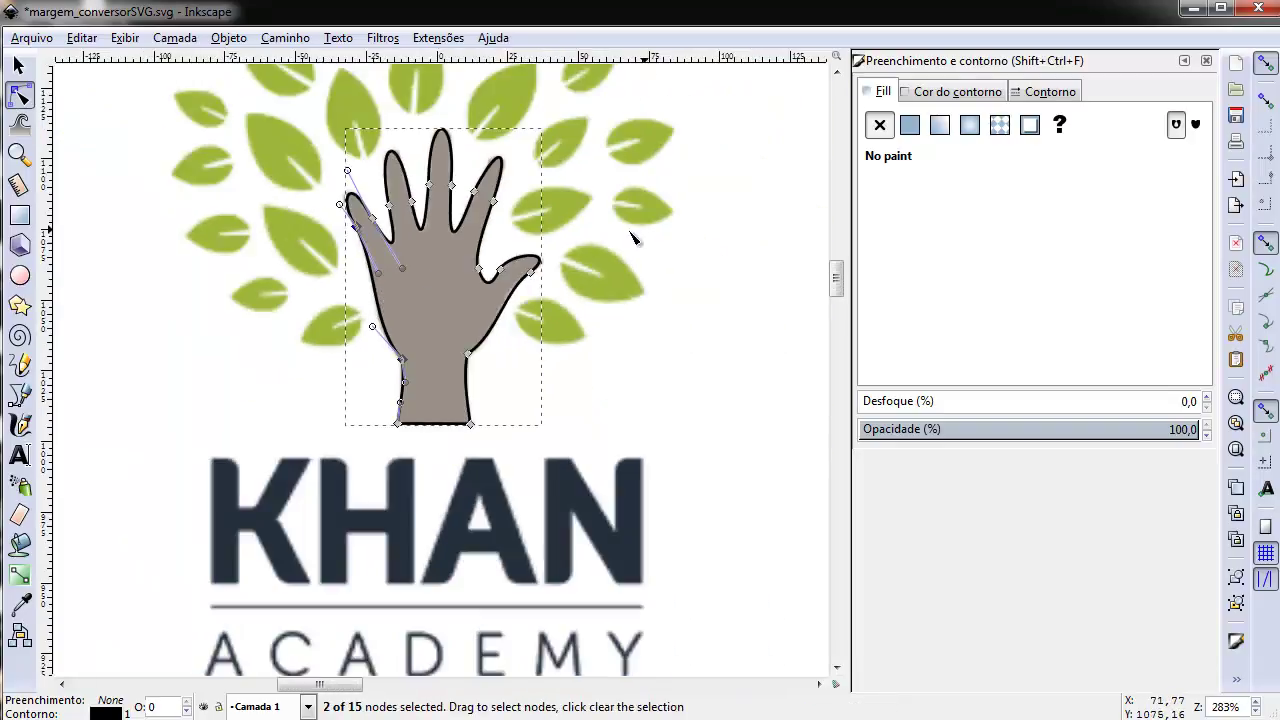
Set the hand outline's stroke width to 0,3.
click(1036, 93)
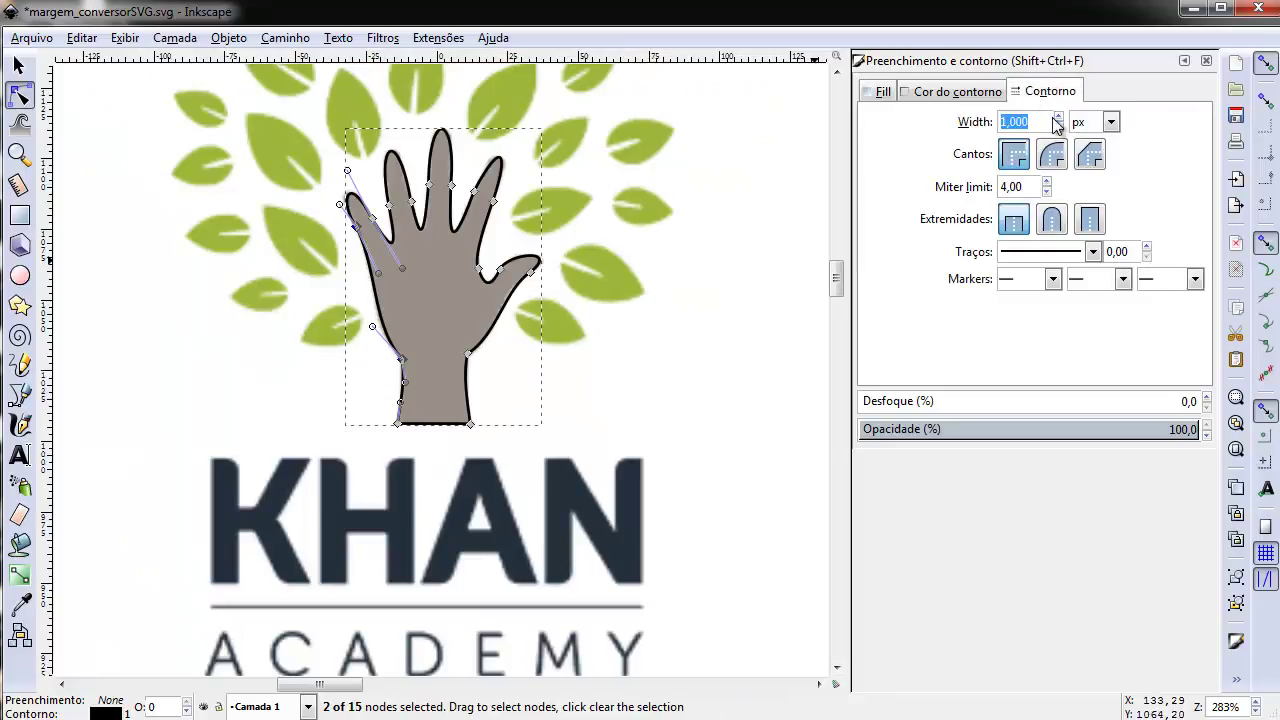
text(0,3)
key(Return)
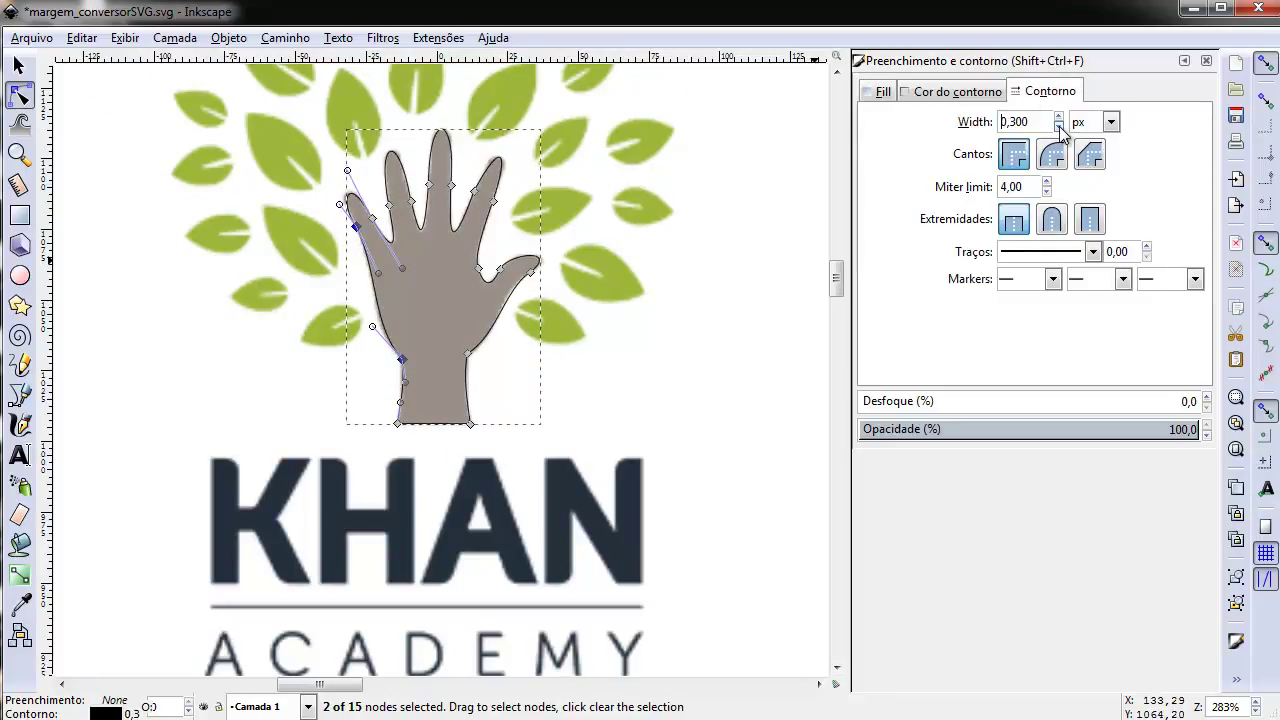
click(638, 229)
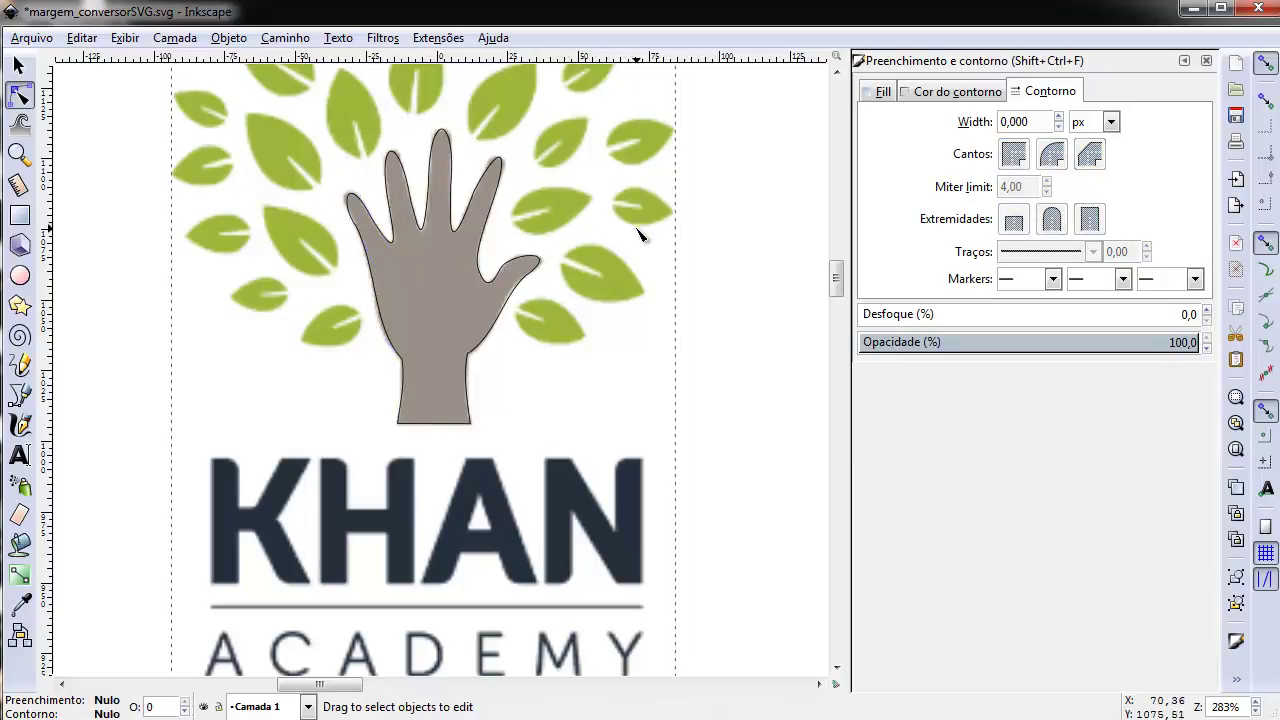
Delete the embedded Khan Academy logo image.
scroll(443, 194, up, 2)
scroll(731, 386, down, 3)
scroll(651, 326, up, 3)
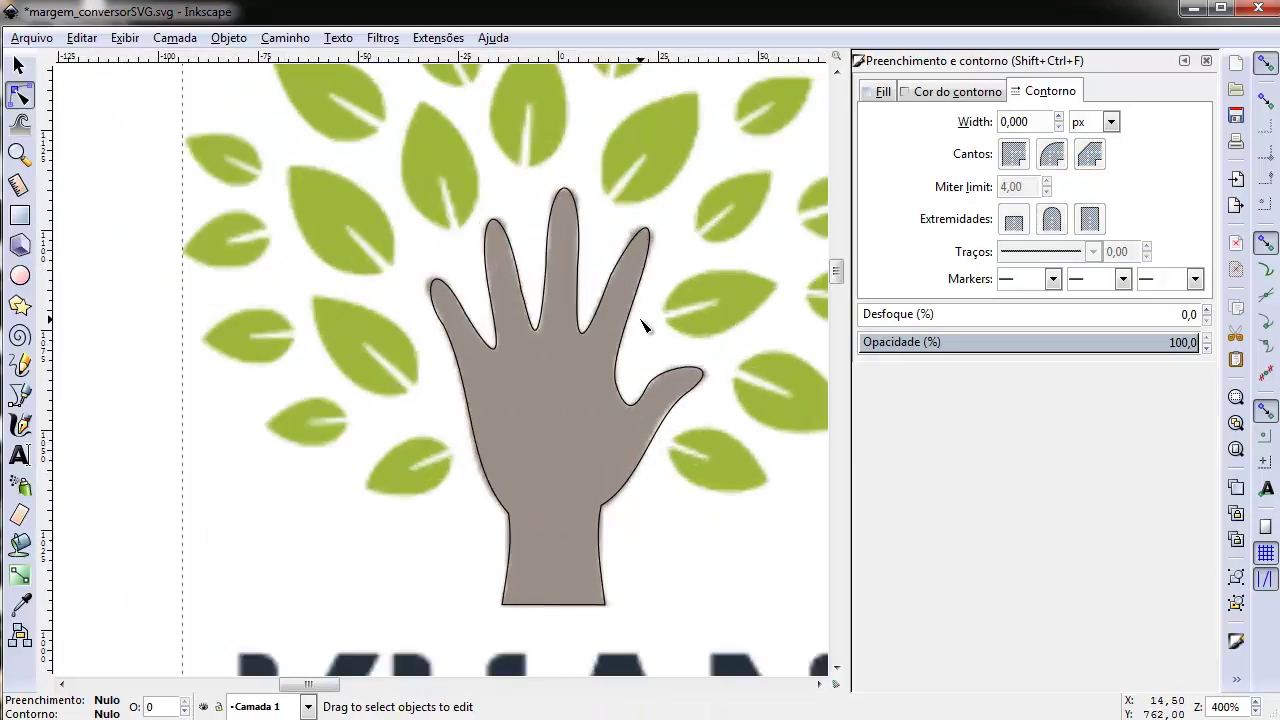
scroll(380, 252, down, 2)
scroll(380, 252, down, 1)
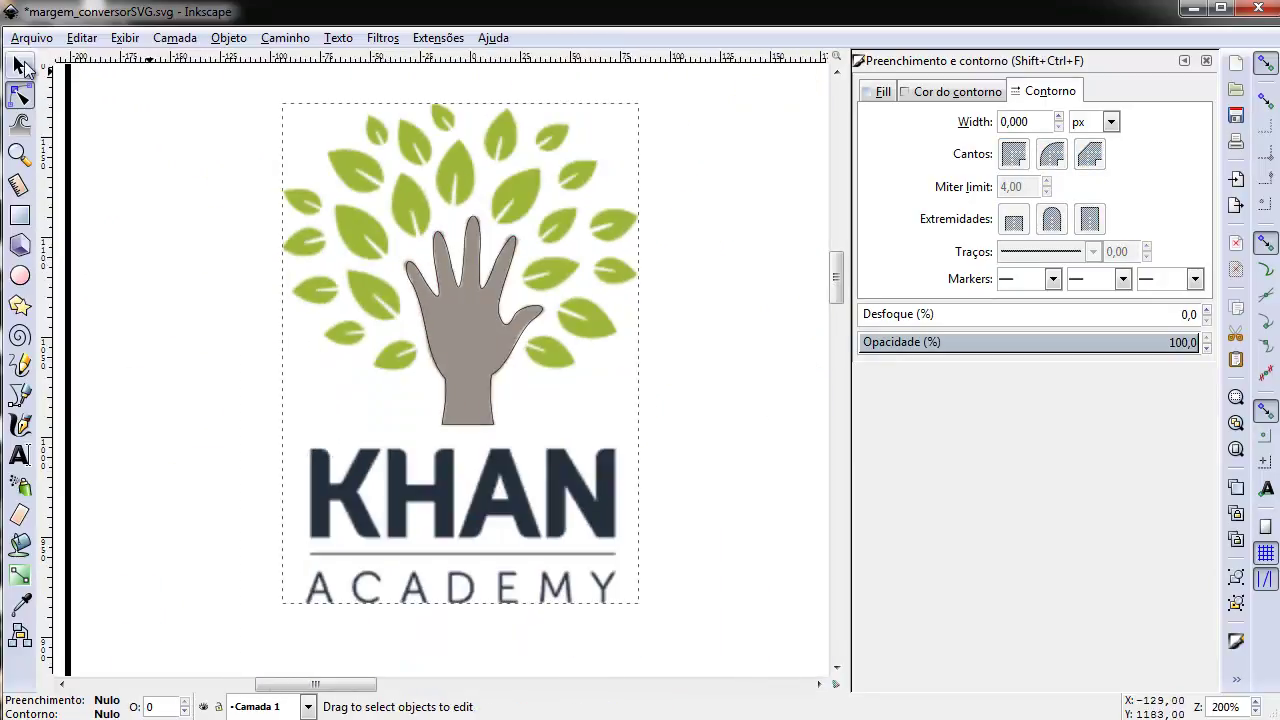
click(18, 65)
click(335, 155)
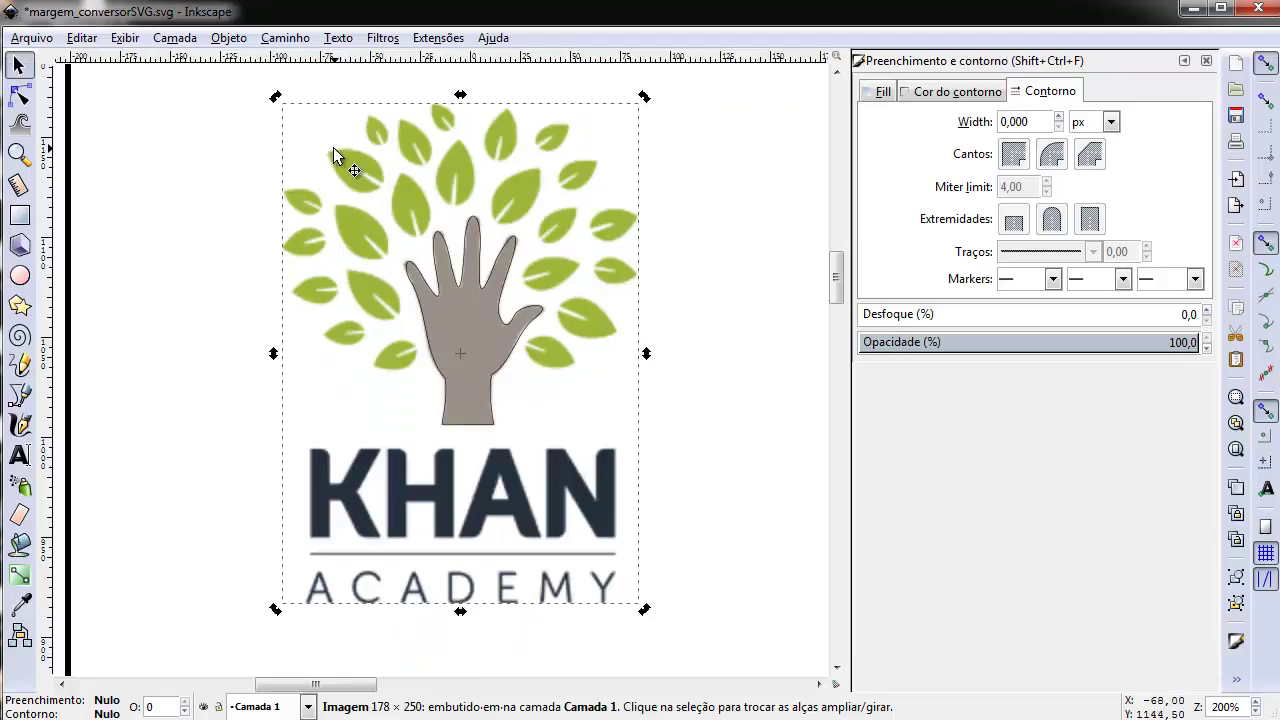
key(Delete)
Delete the square border rectangle.
scroll(490, 285, down, 2)
scroll(505, 257, up, 1)
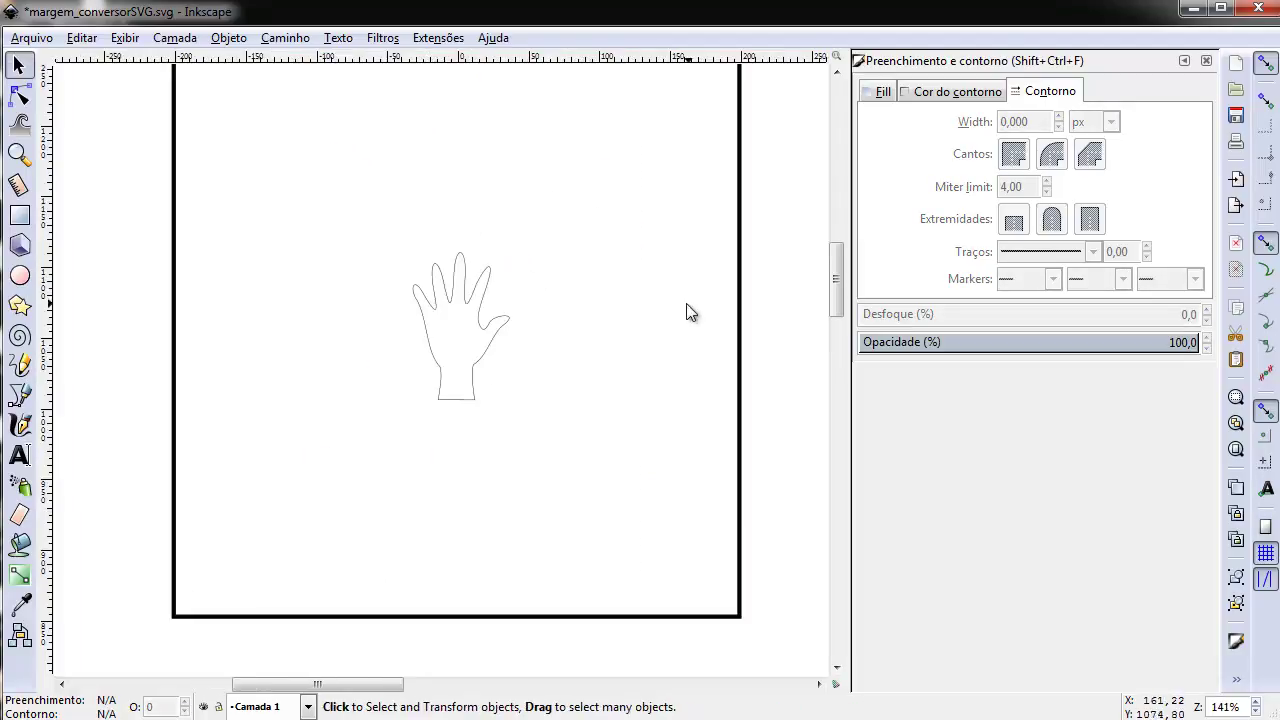
scroll(636, 302, down, 1)
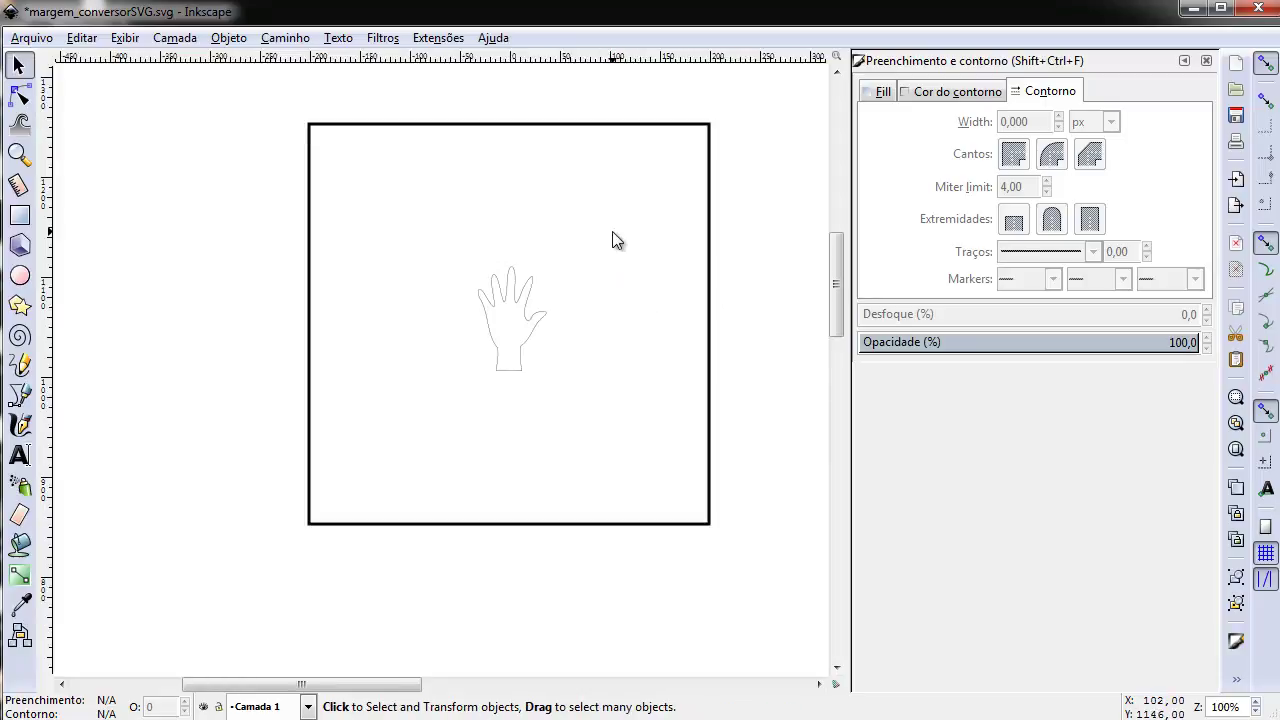
click(708, 268)
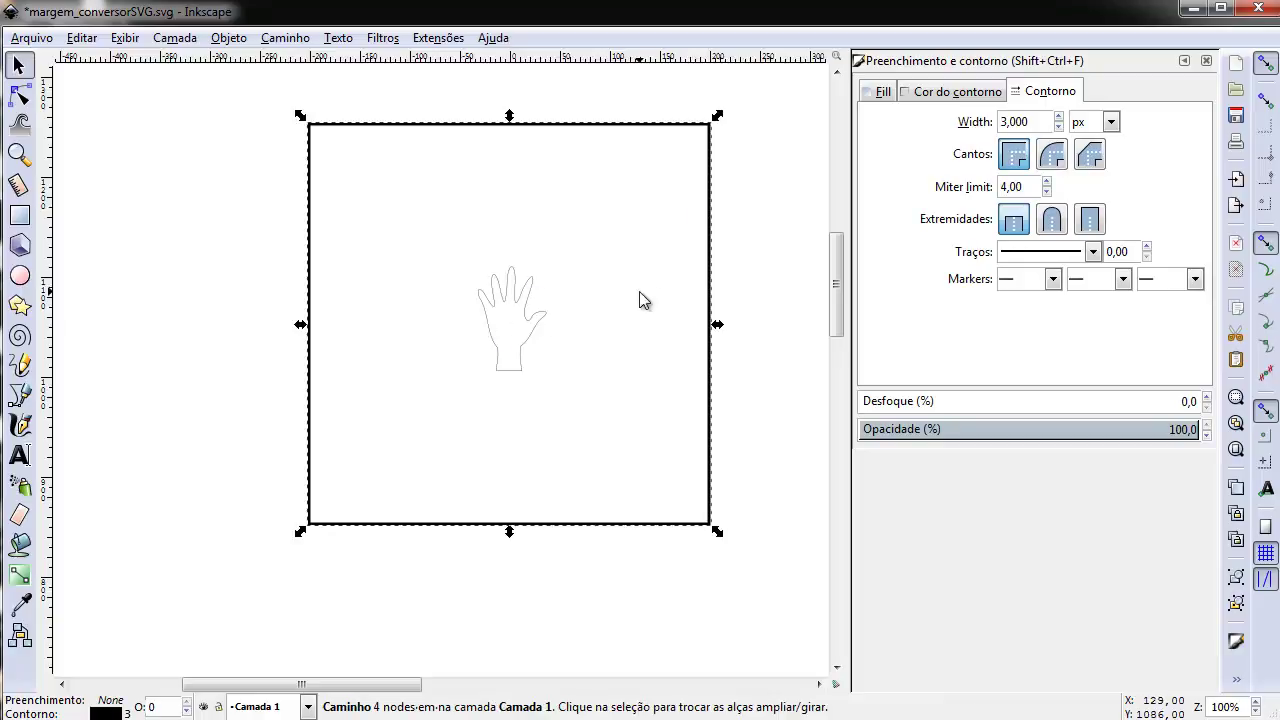
key(Delete)
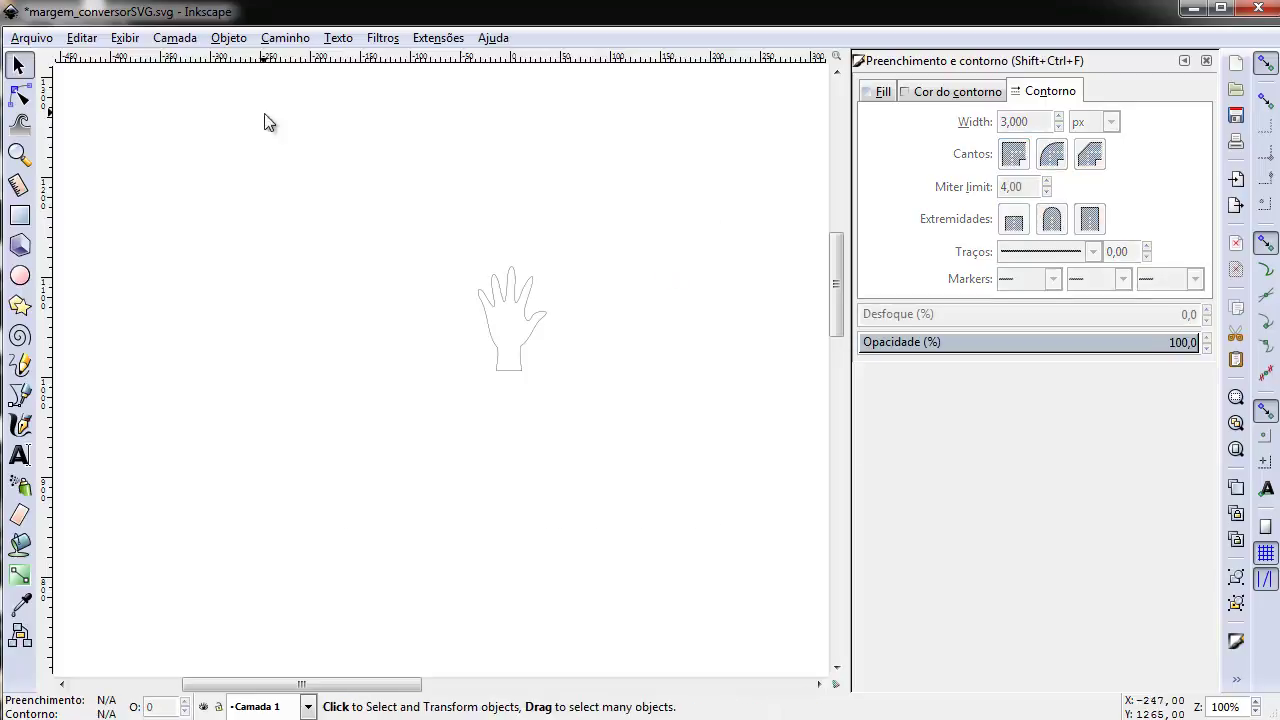
Save the drawing as hand.svg and switch to the SVG to Processing.js converter page.
click(46, 40)
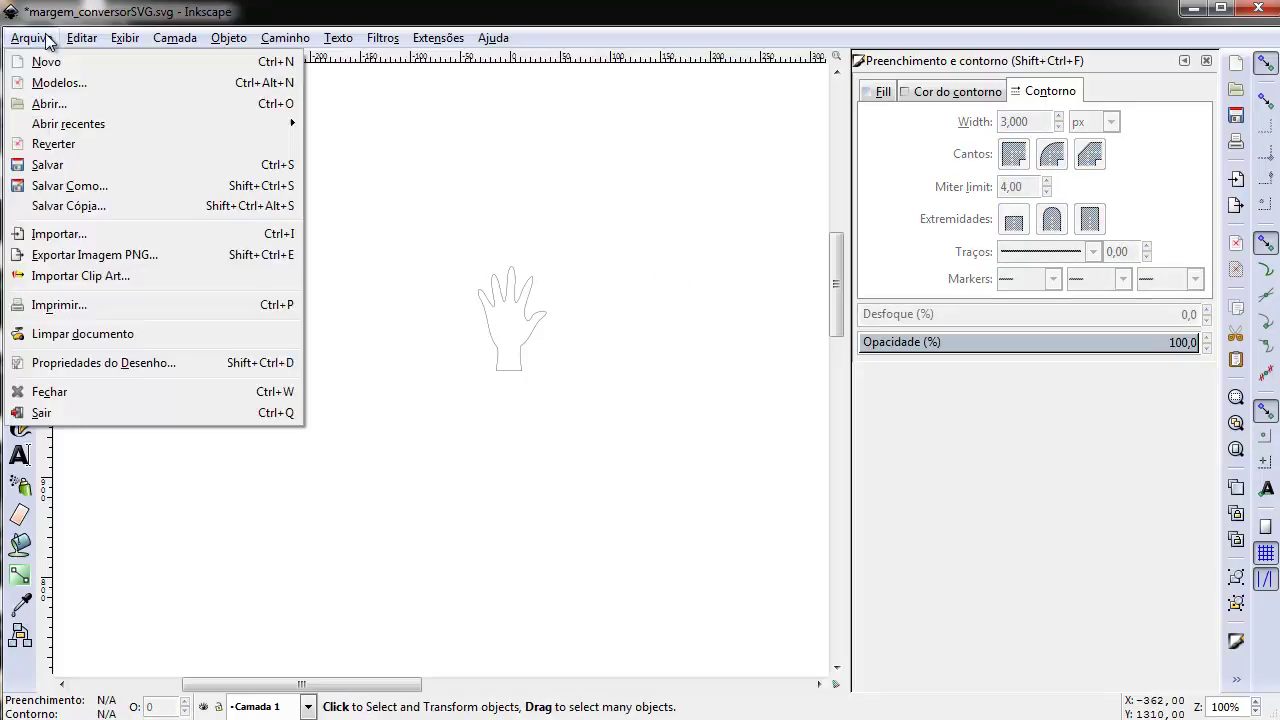
click(60, 186)
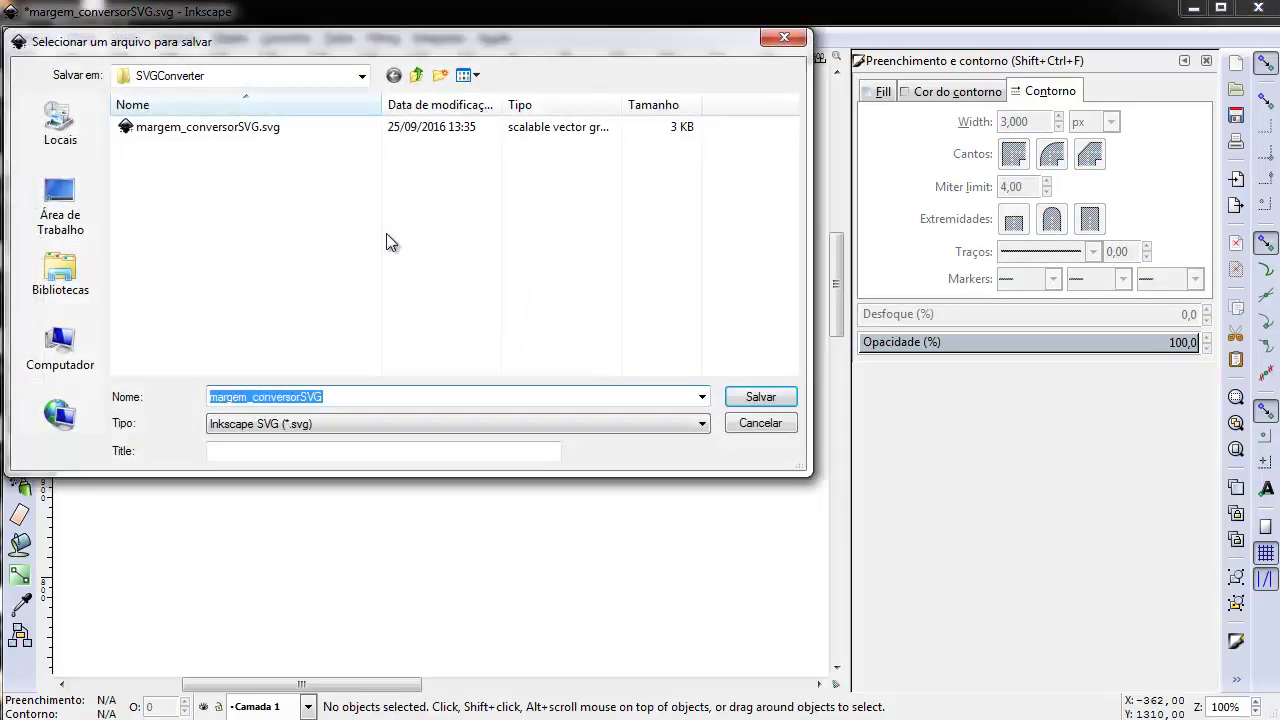
click(297, 397)
key(ctrl+a)
text(hand)
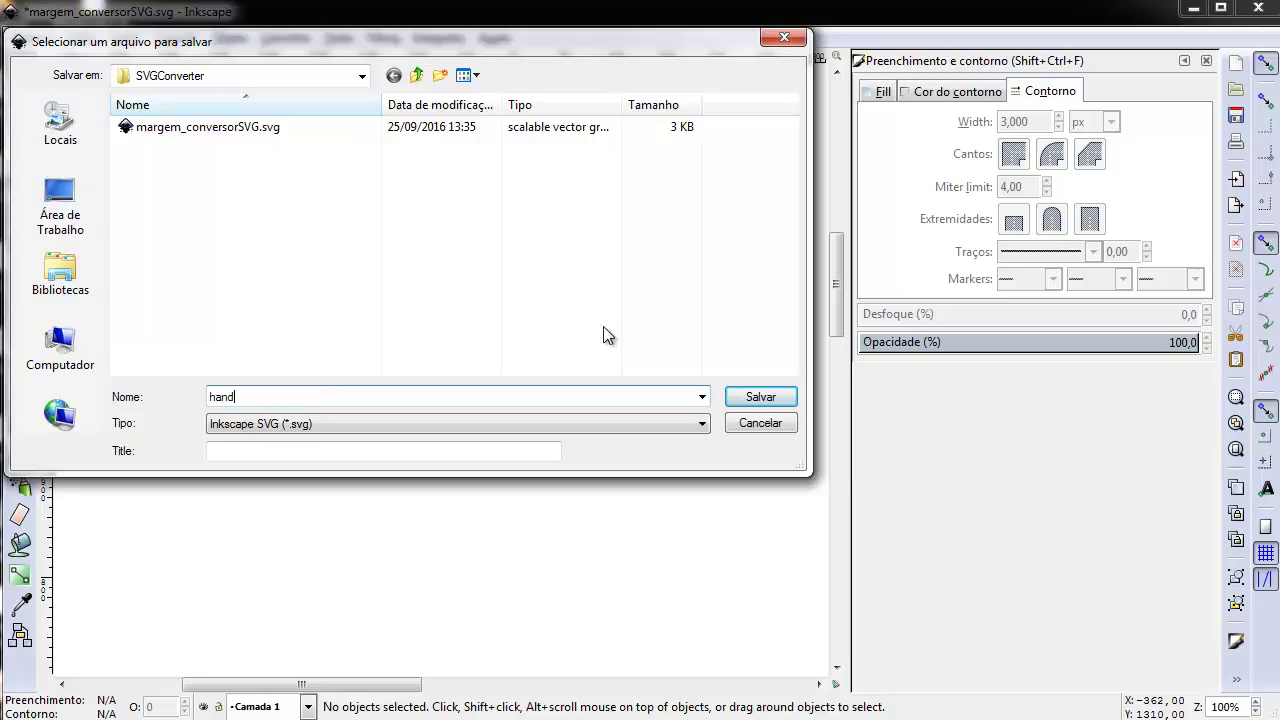
click(762, 397)
key(alt+Tab)
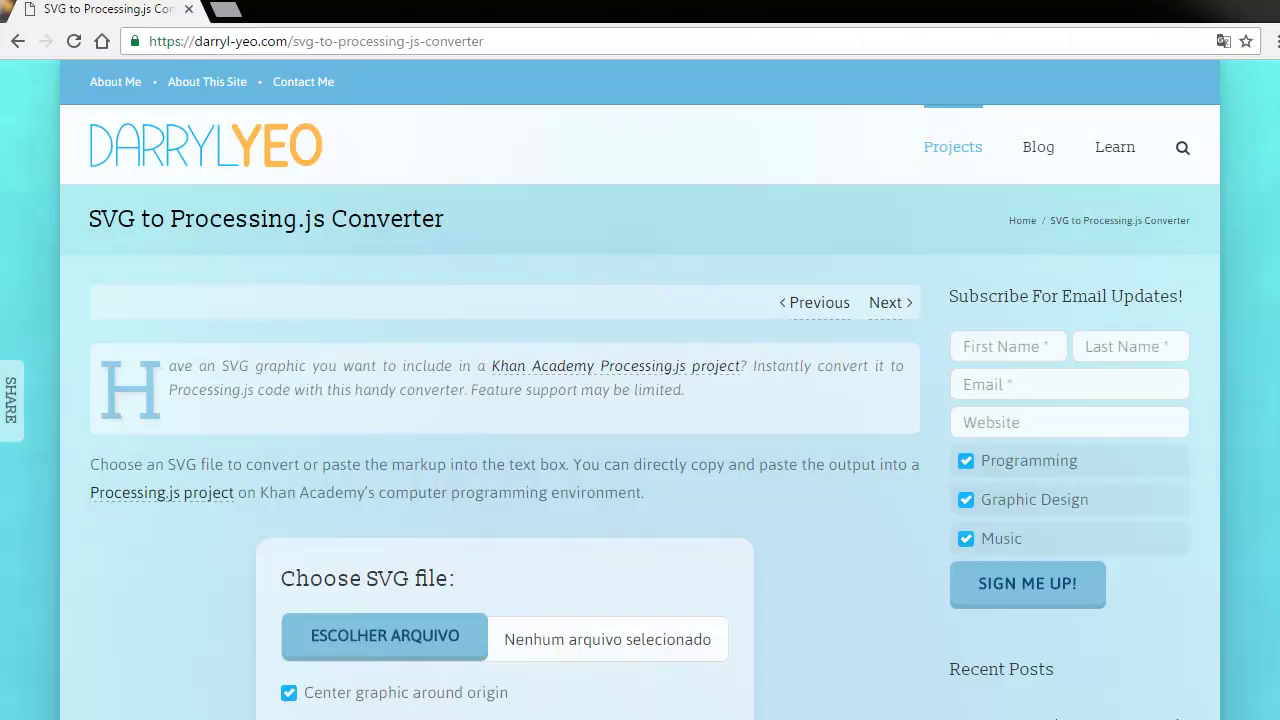
Turn off centring the graphic around the origin and round decimals to 0 places.
scroll(1276, 190, down, 2)
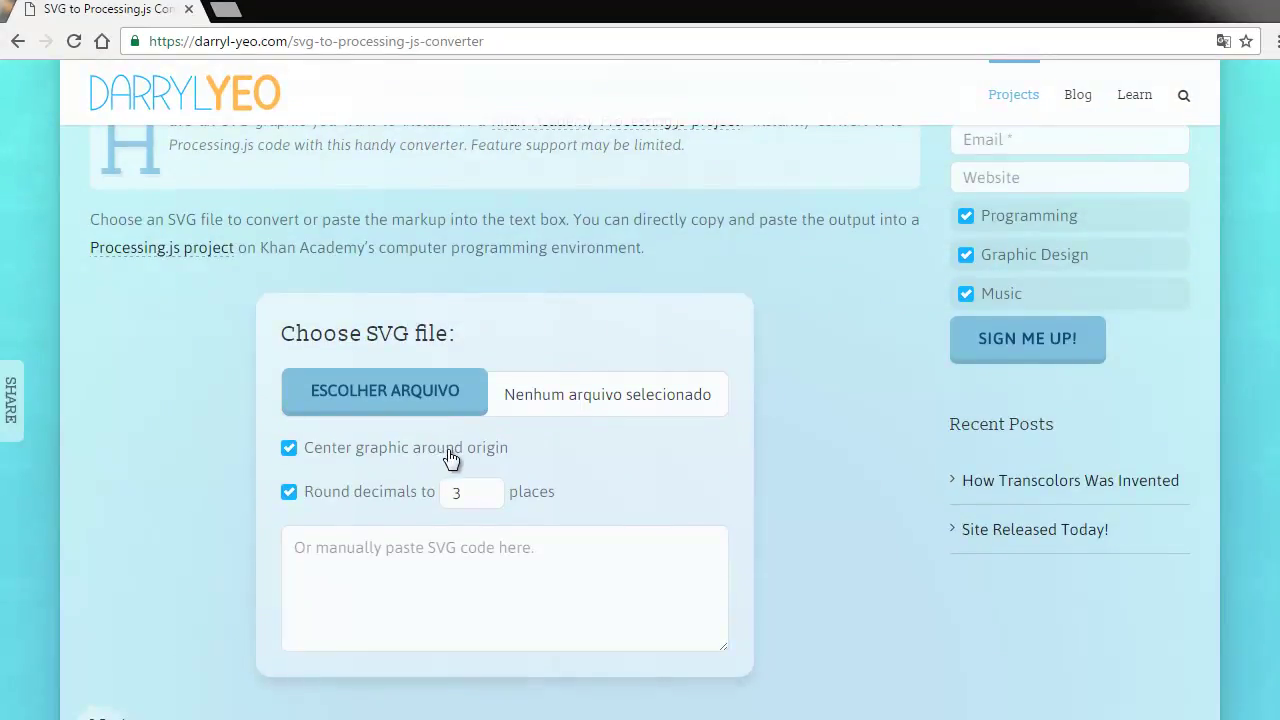
click(290, 448)
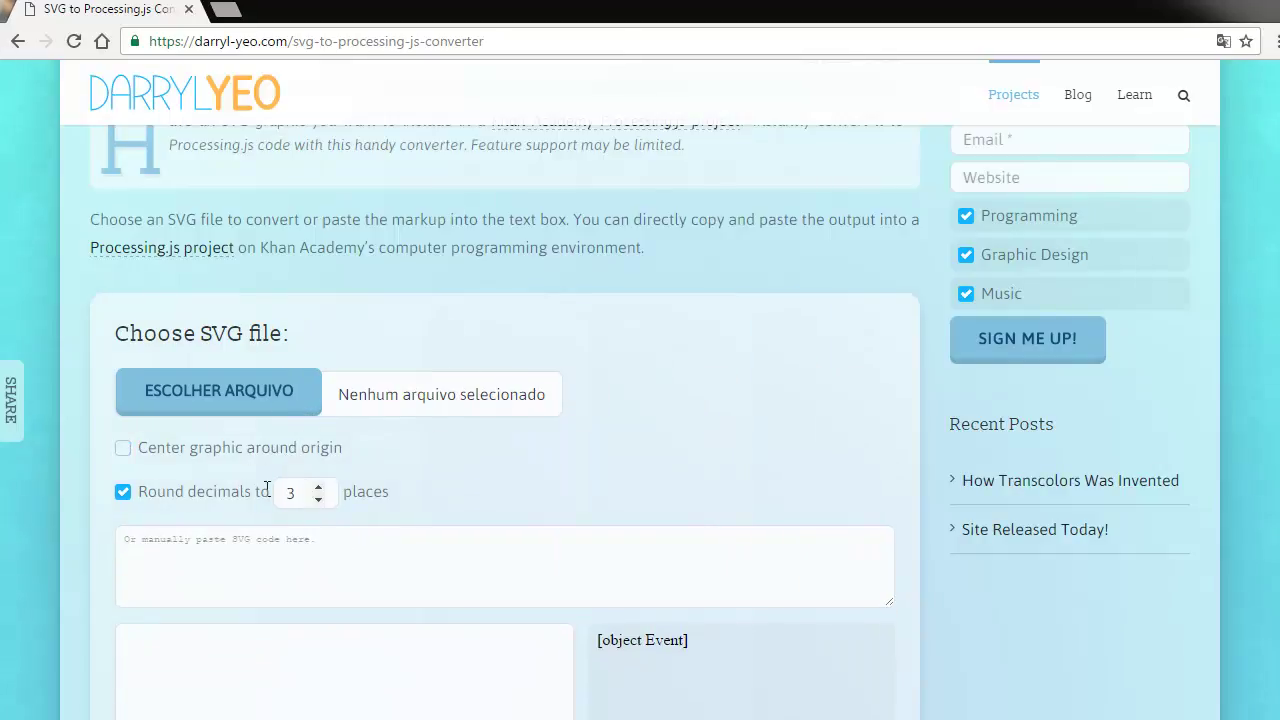
drag(304, 493, 250, 500)
text(0)
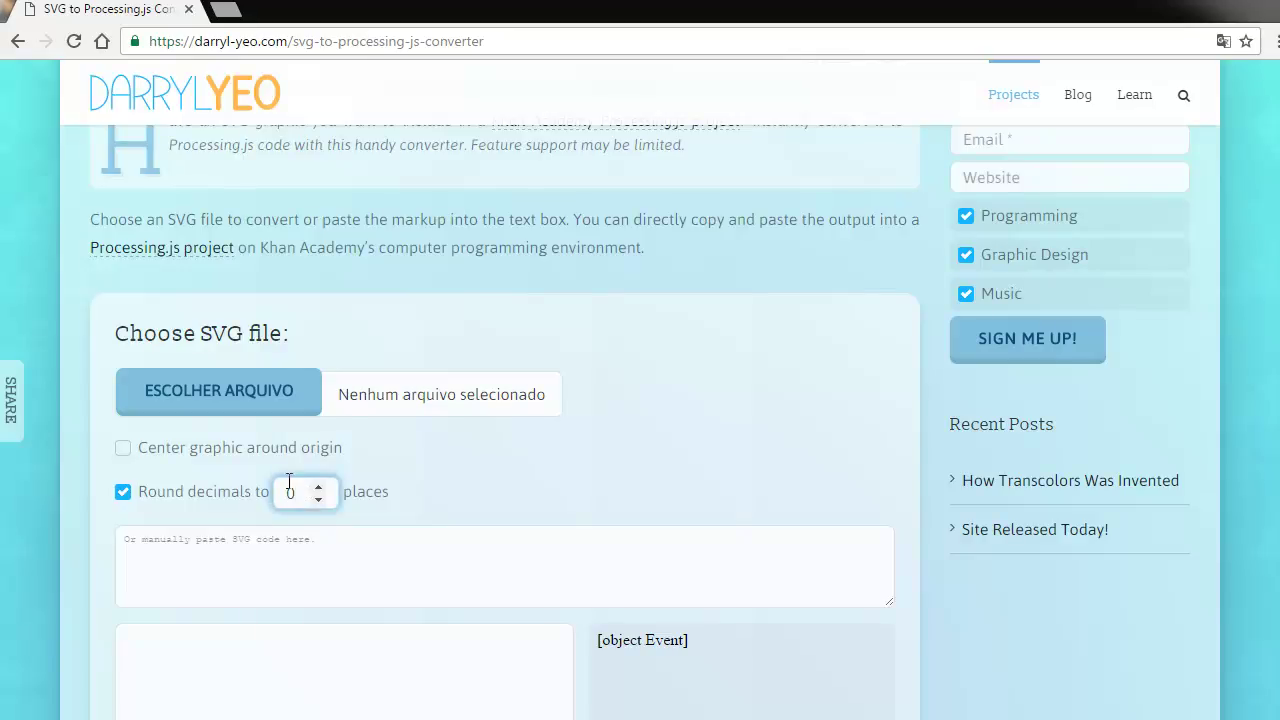
key(Return)
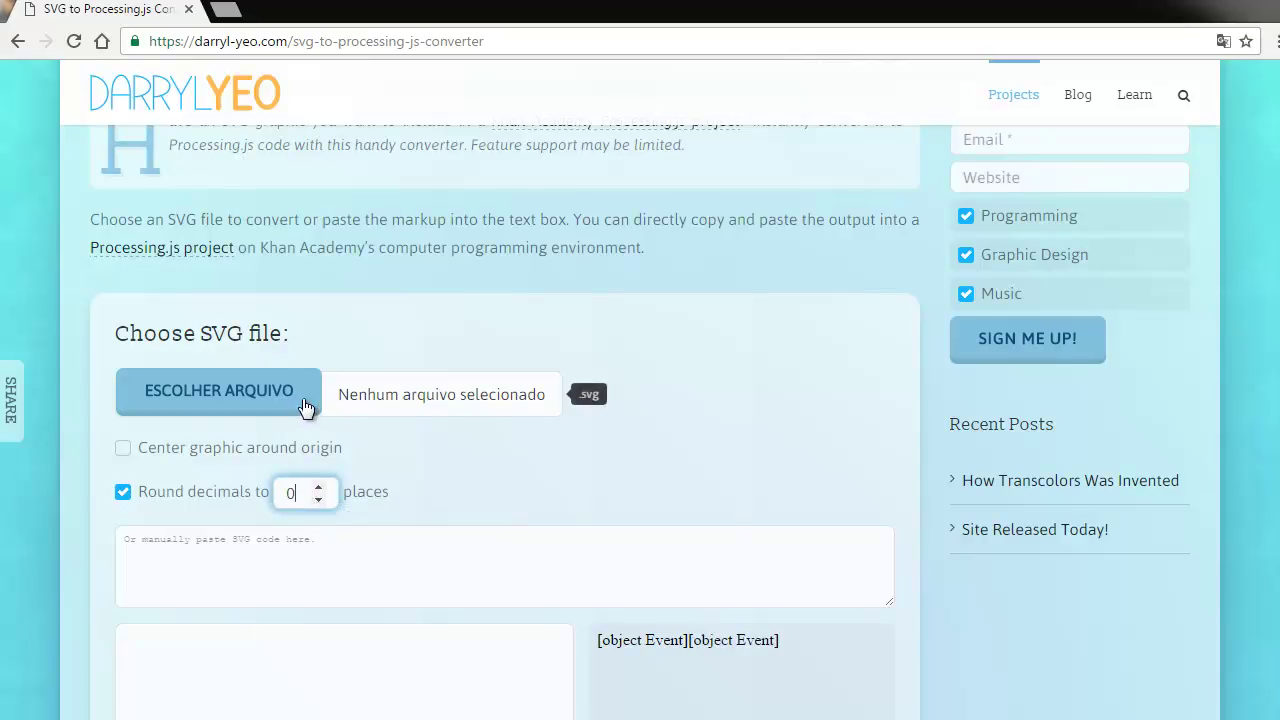
Browse the file chooser to C:\KHAN_ACADEMY\SVGConverter.
click(305, 405)
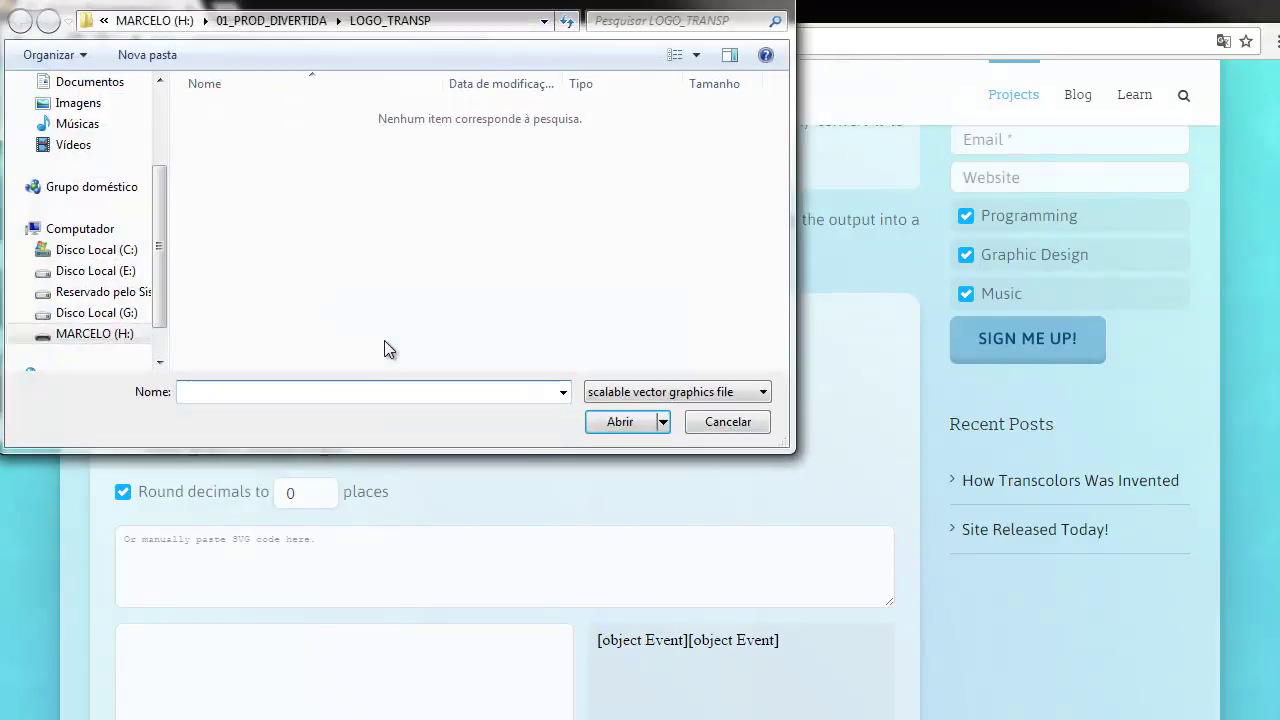
click(92, 250)
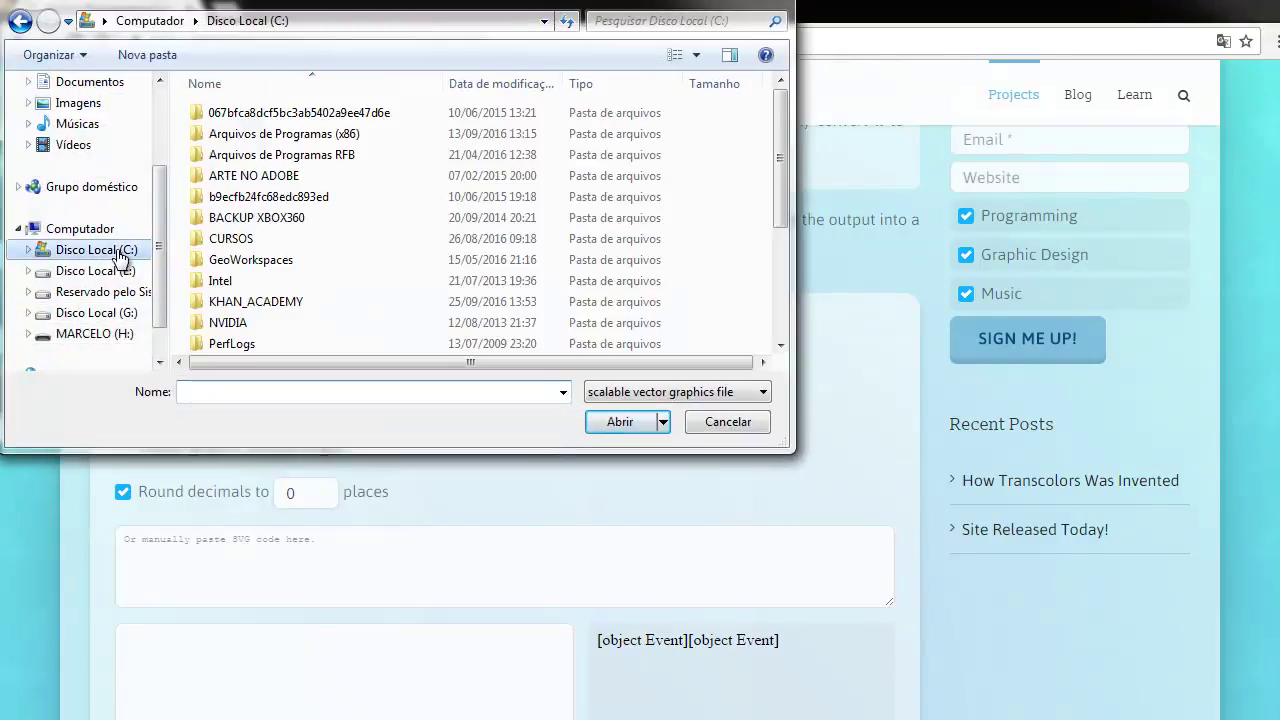
double_click(314, 301)
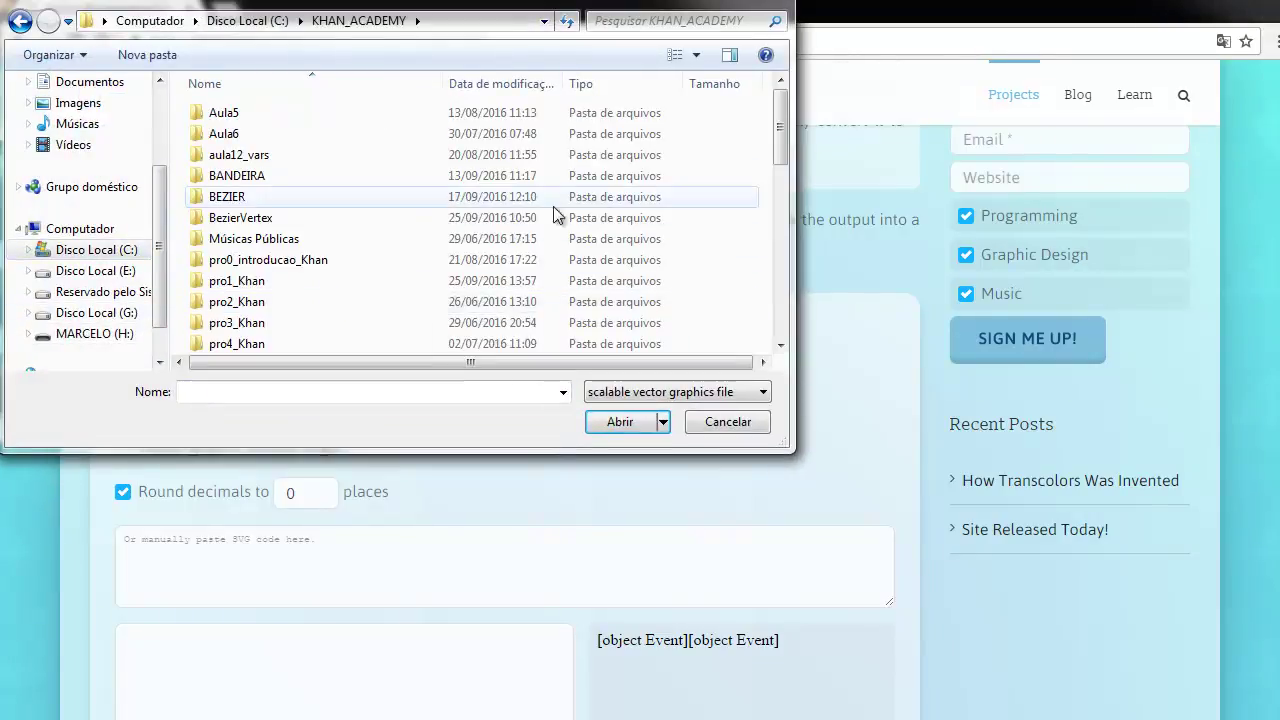
drag(780, 130, 782, 280)
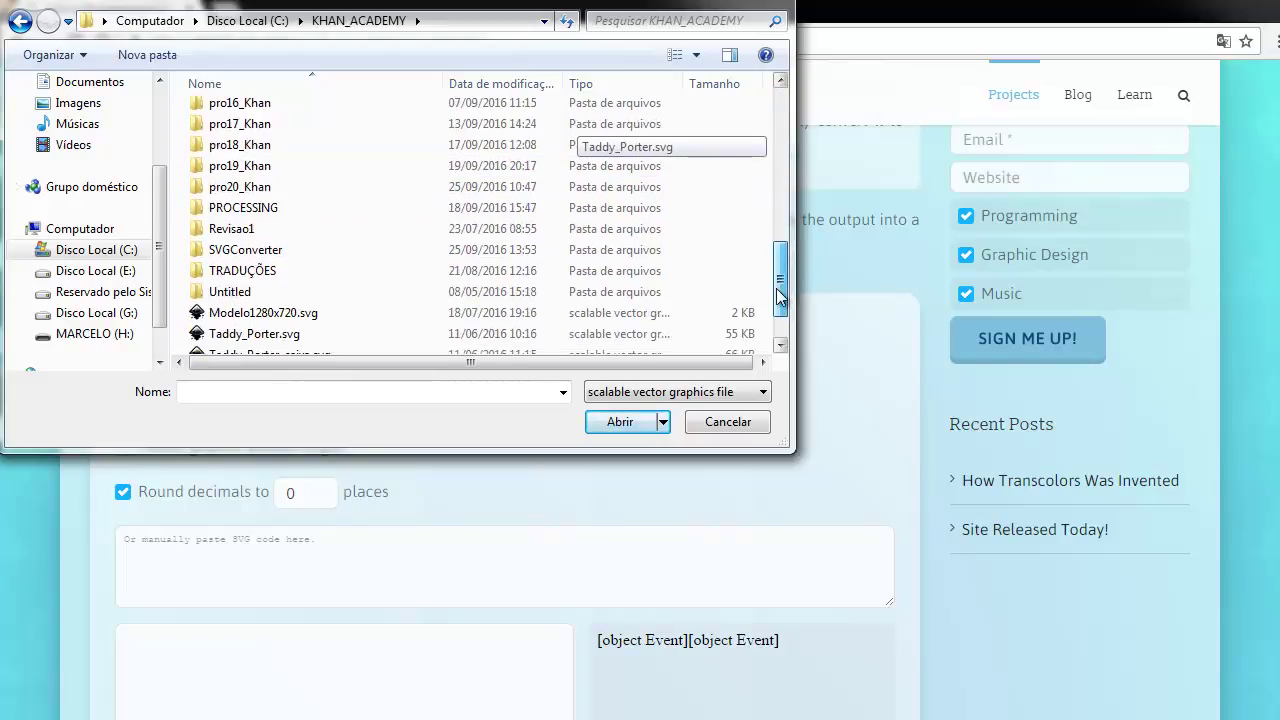
double_click(240, 250)
Load hand.svg, copy all its generated Processing.js code and return to the Khan Academy editor.
double_click(226, 112)
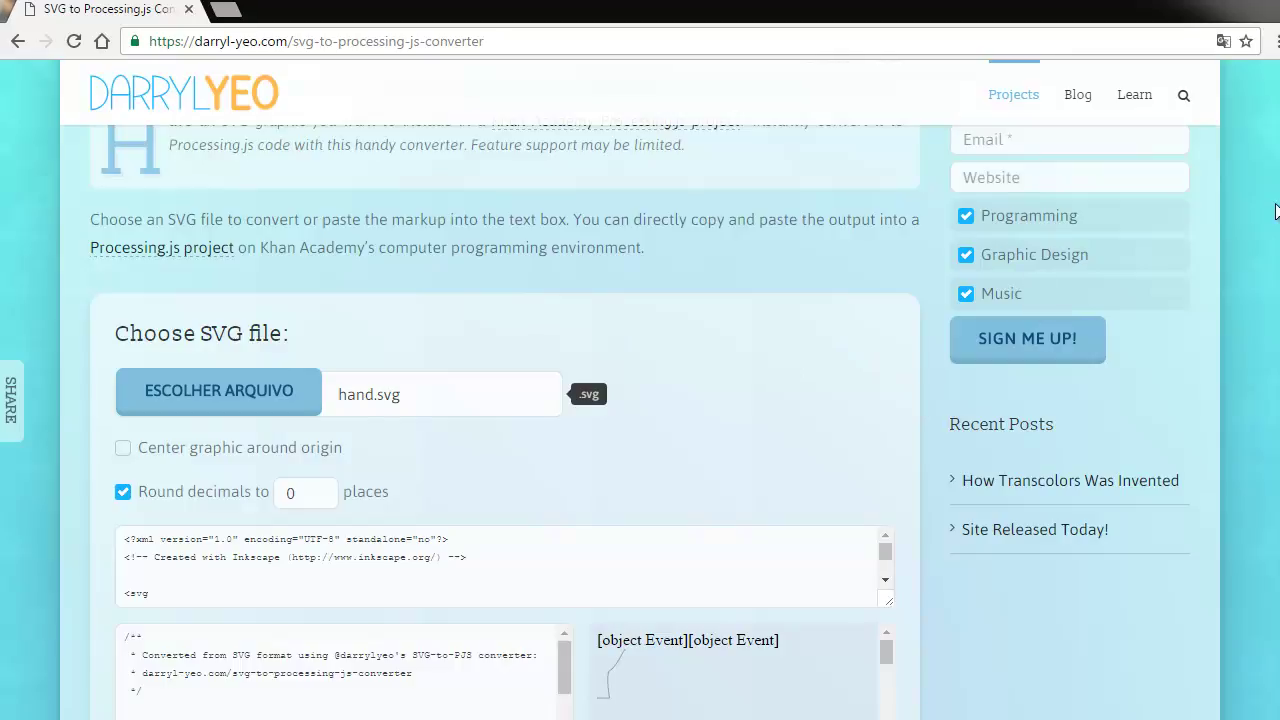
scroll(495, 367, down, 3)
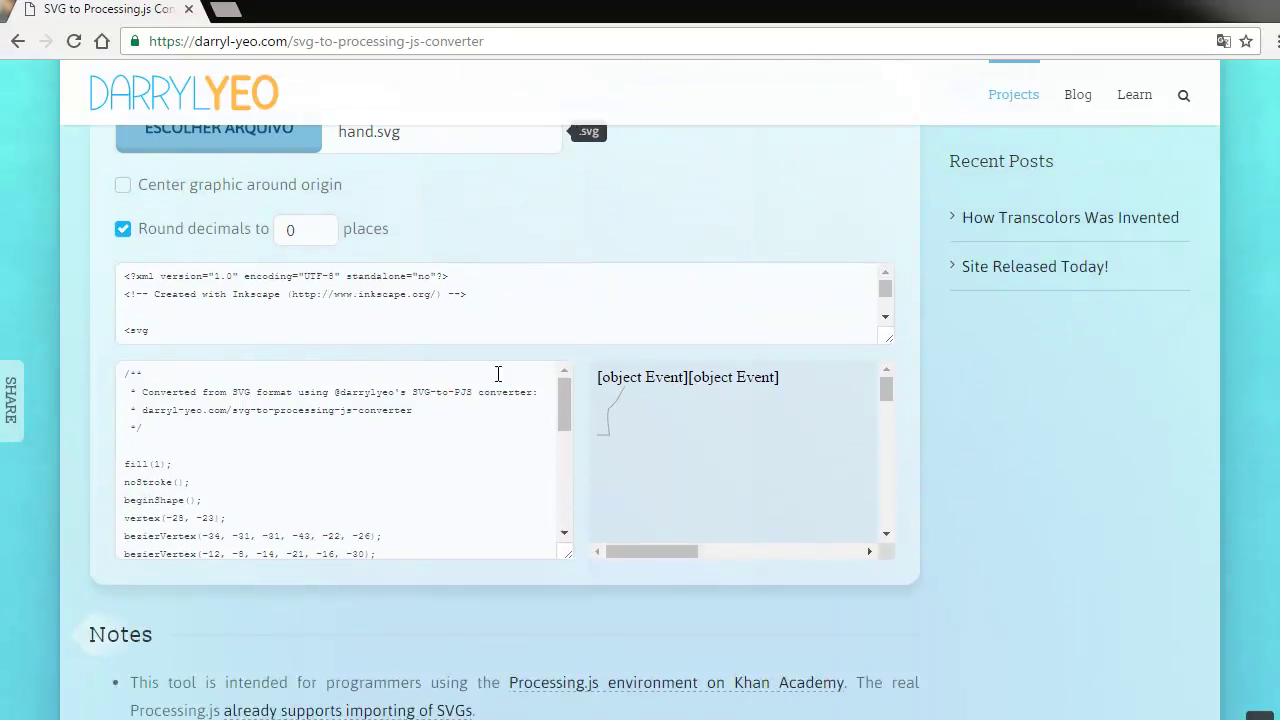
drag(566, 404, 553, 502)
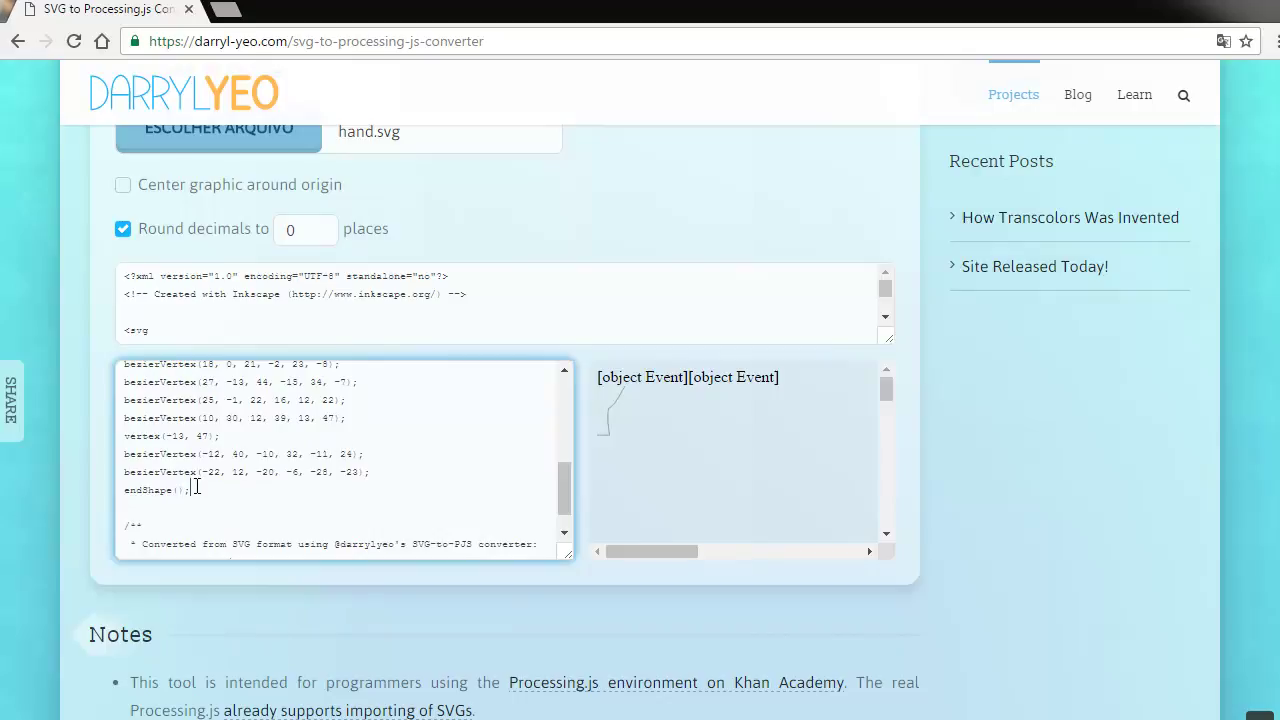
key(ctrl+a)
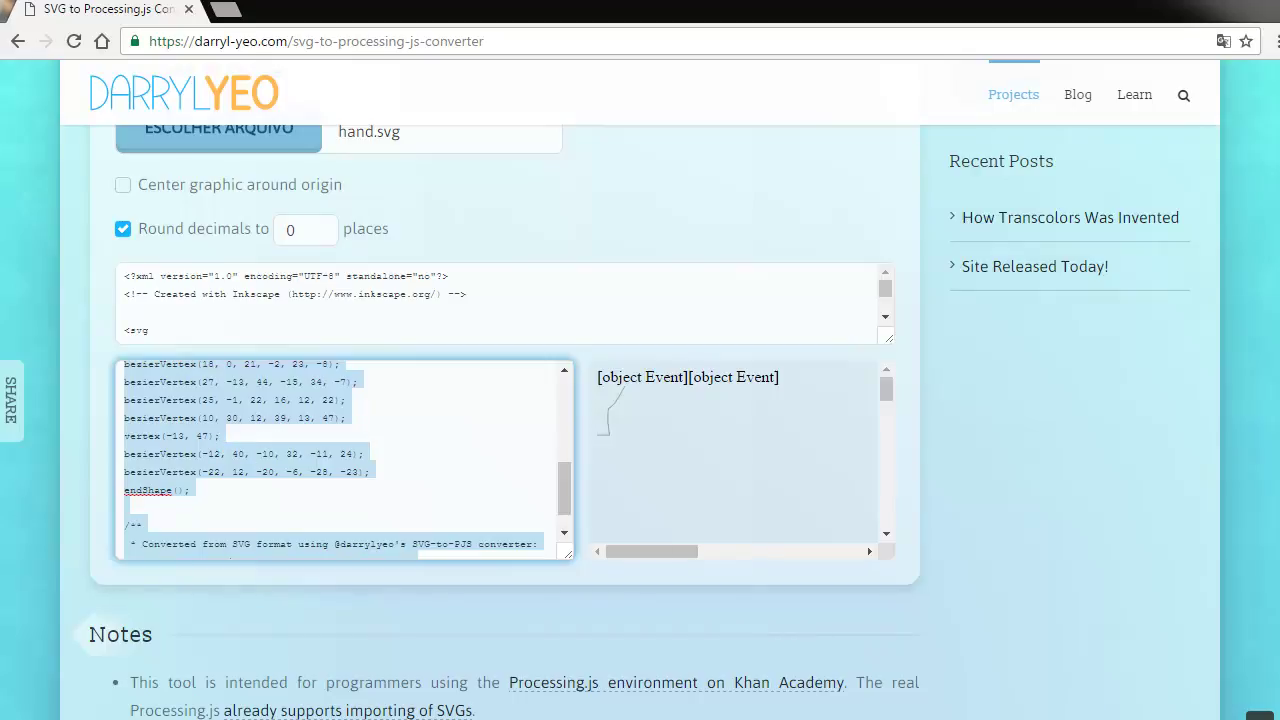
key(alt+Tab)
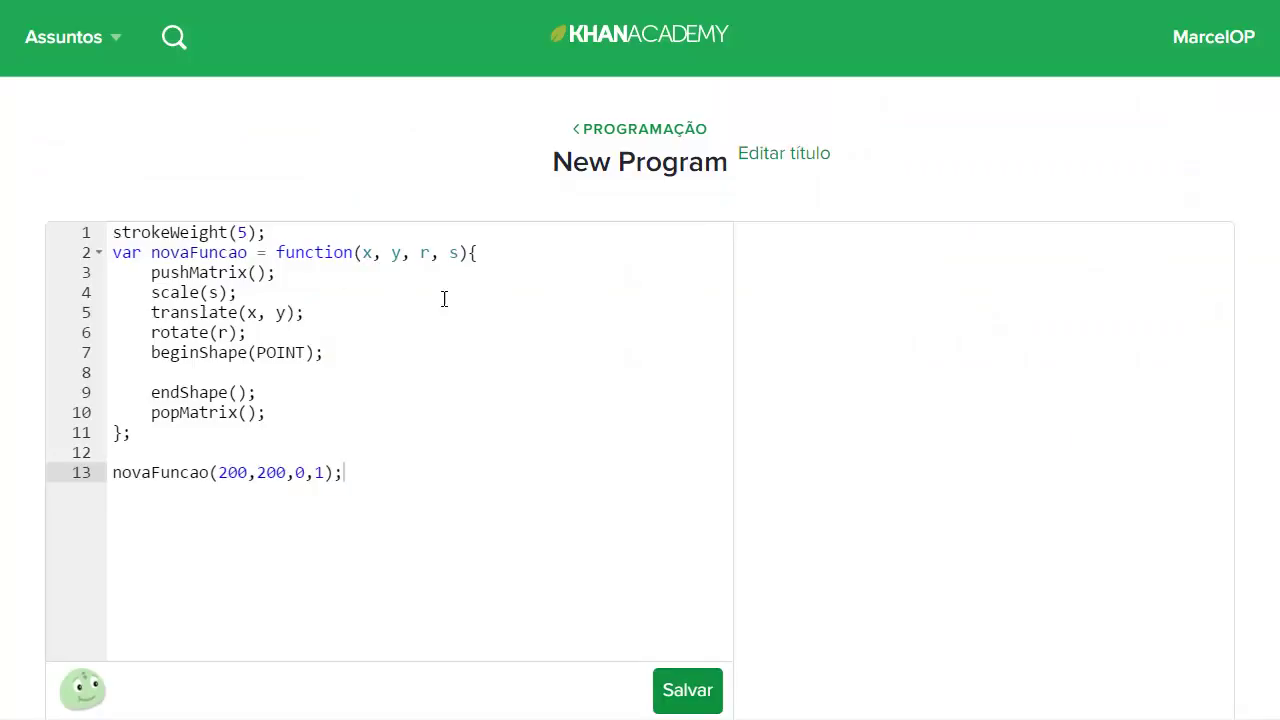
Paste the hand code into novaFuncao and delete the converter's comment, fill and noStroke lines.
click(230, 373)
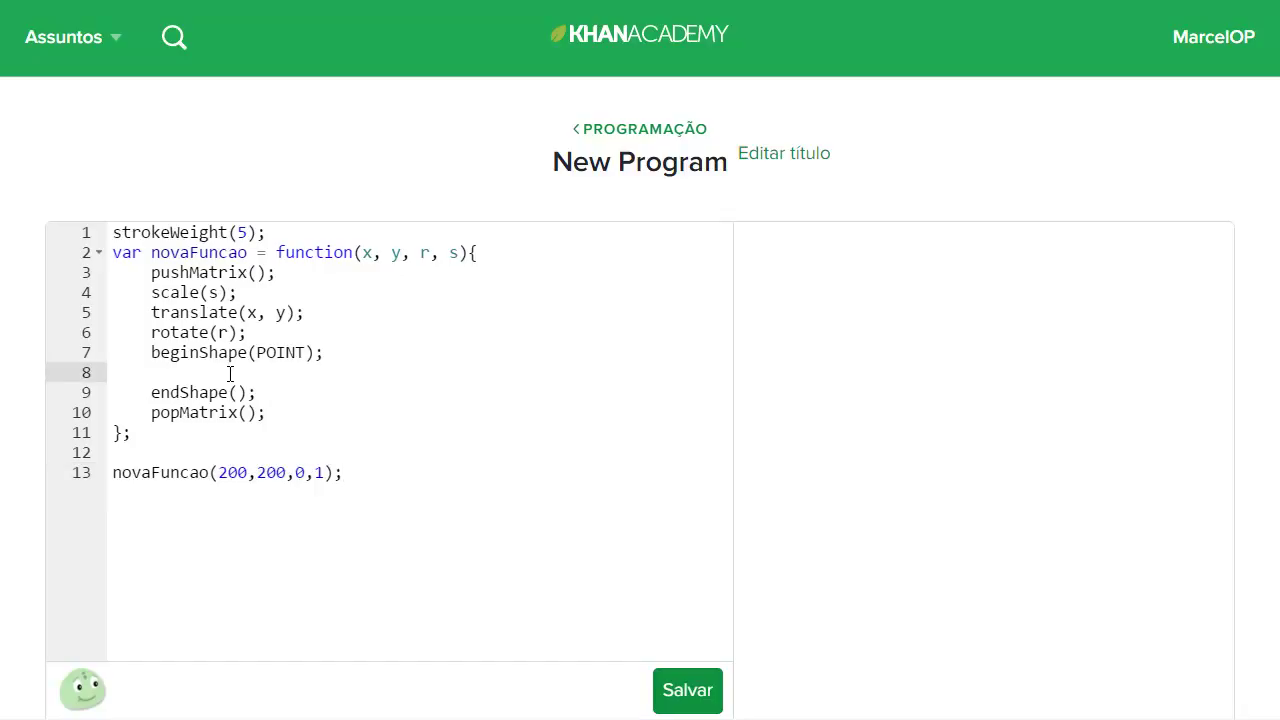
key(ctrl+v)
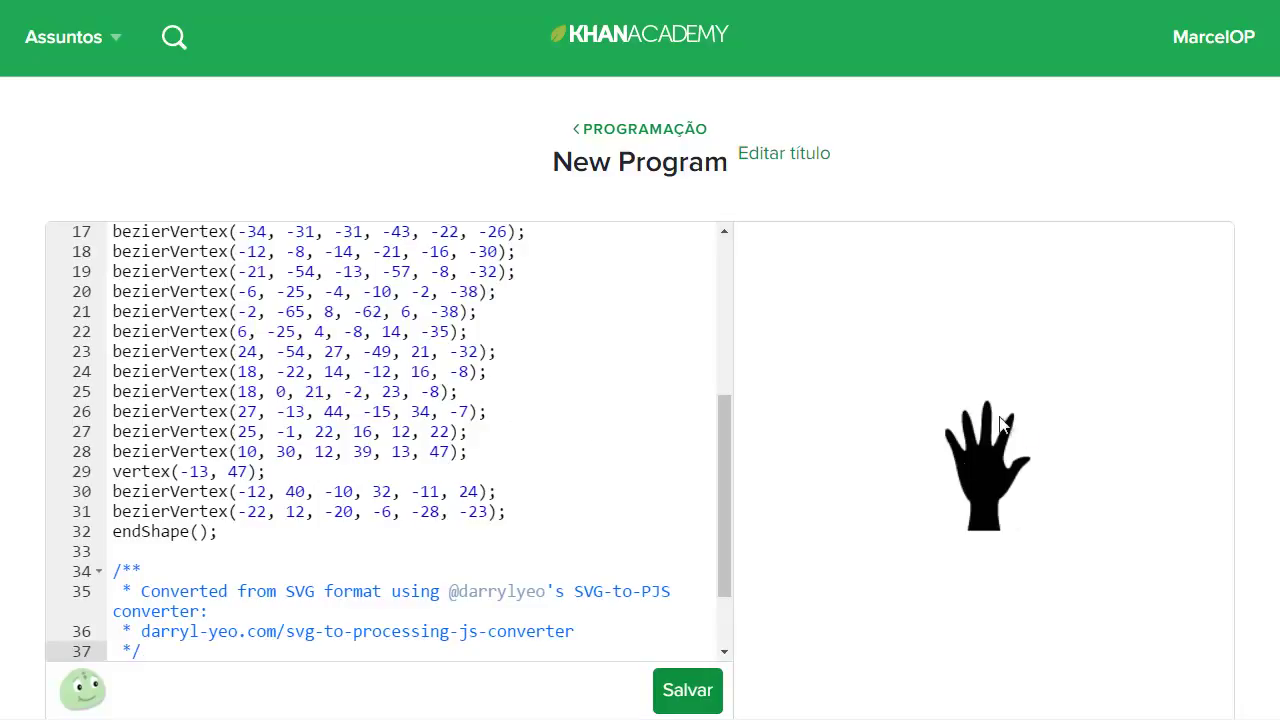
drag(732, 453, 721, 356)
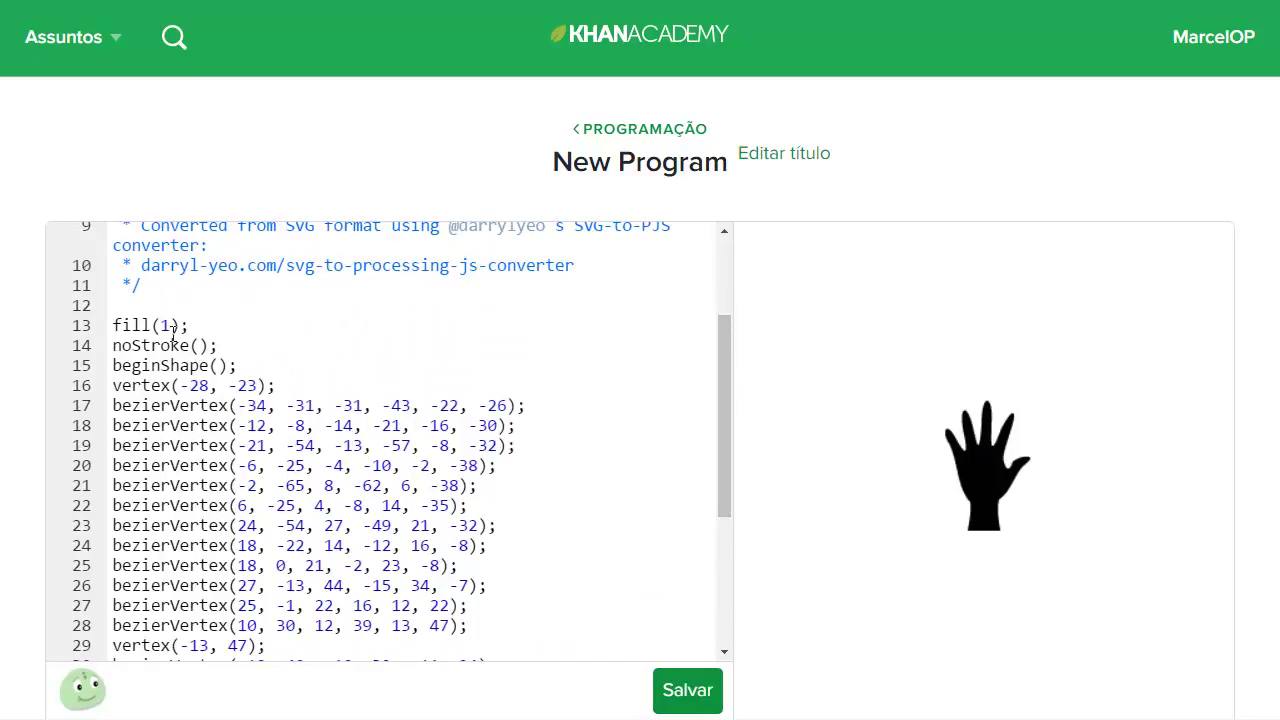
scroll(267, 336, up, 2)
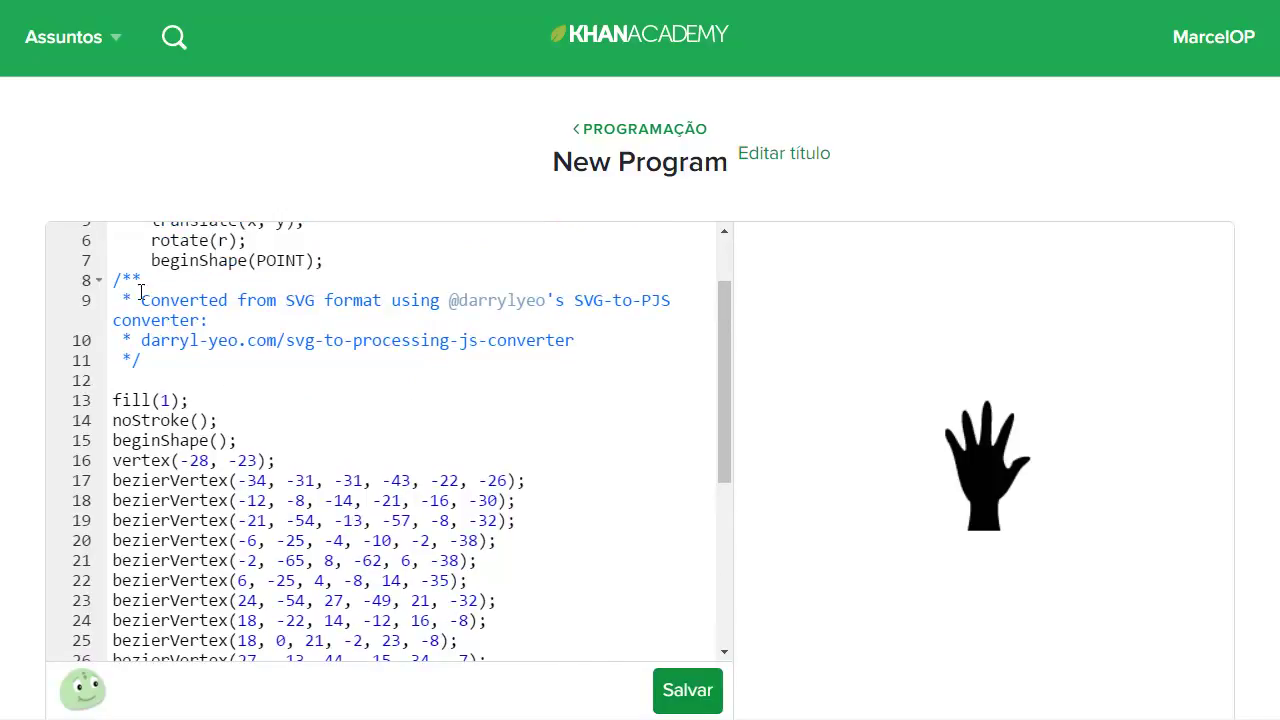
mouse_move(109, 280)
mouse_down()
mouse_move(218, 421)
mouse_move(250, 437)
mouse_up()
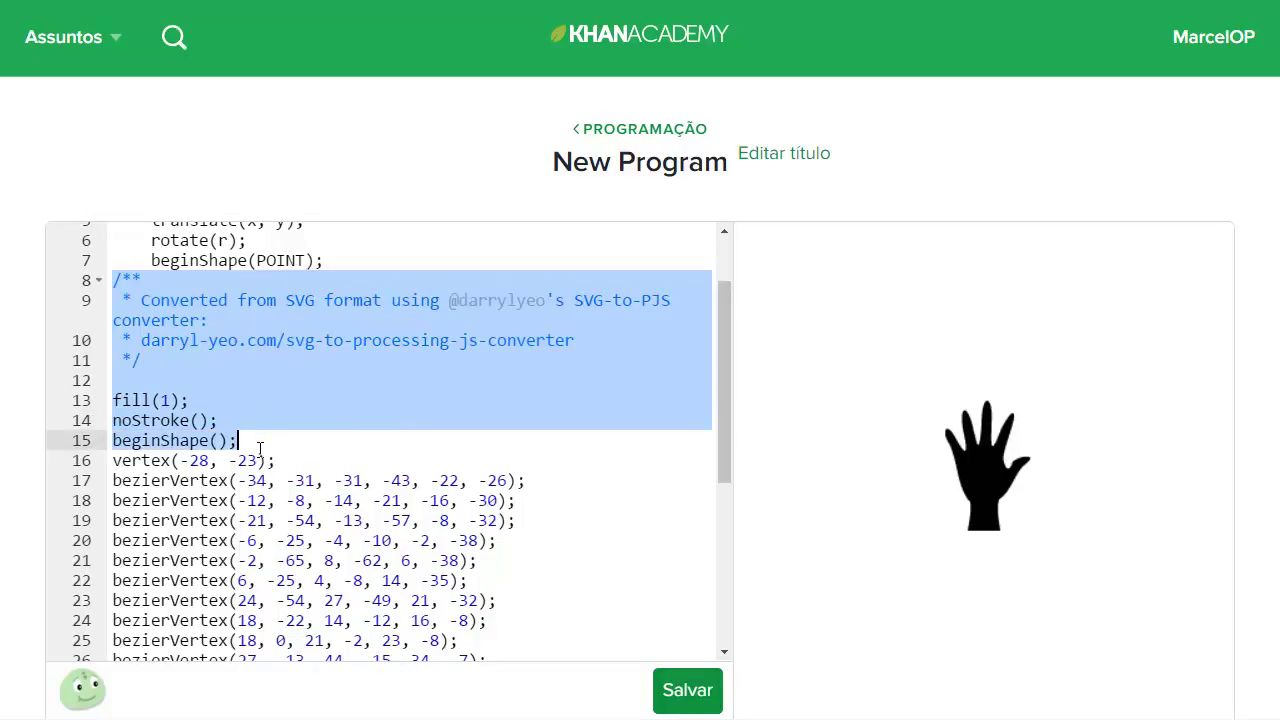
key(BackSpace)
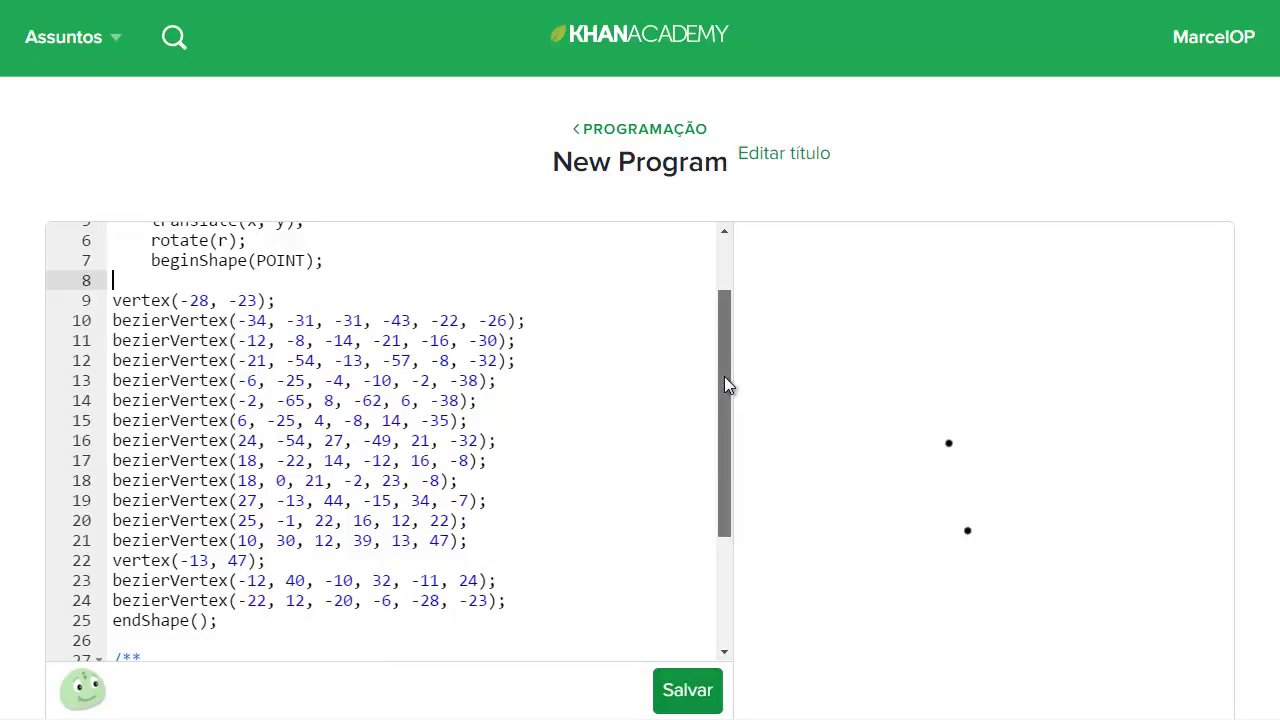
Delete the leftover endShape and comment lines, and remove POINT from beginShape.
drag(724, 376, 721, 398)
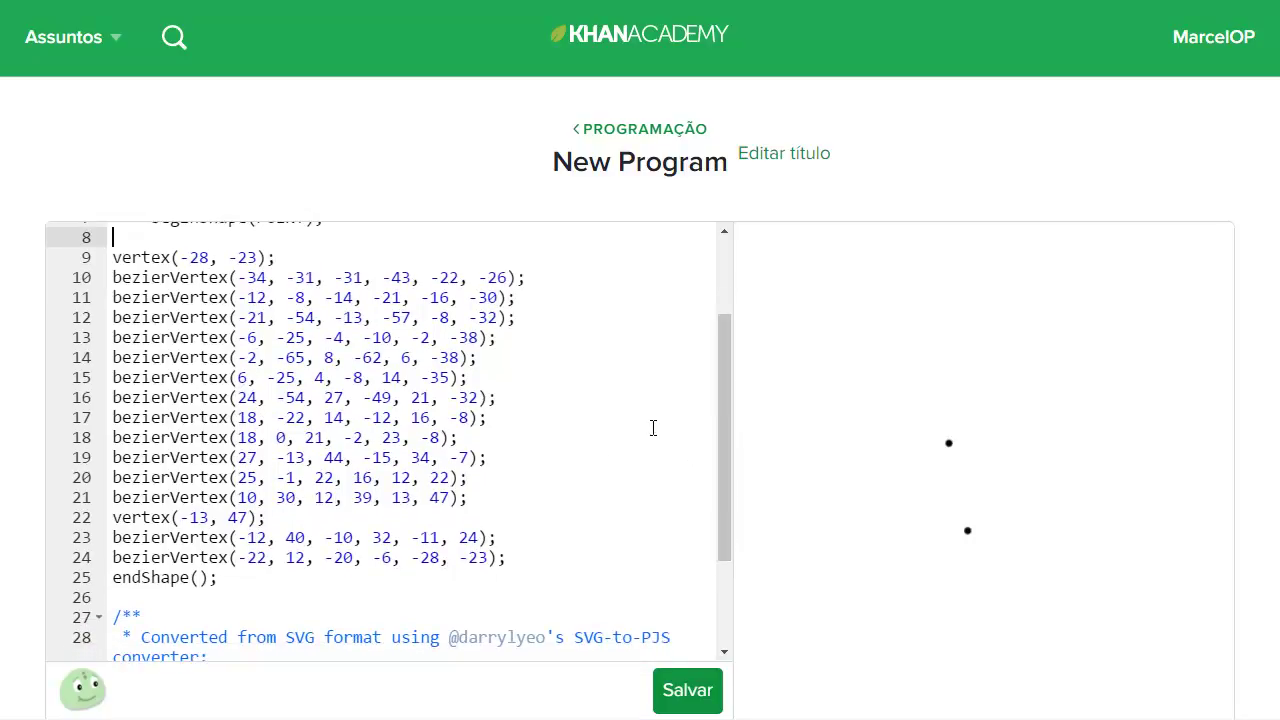
drag(718, 400, 716, 450)
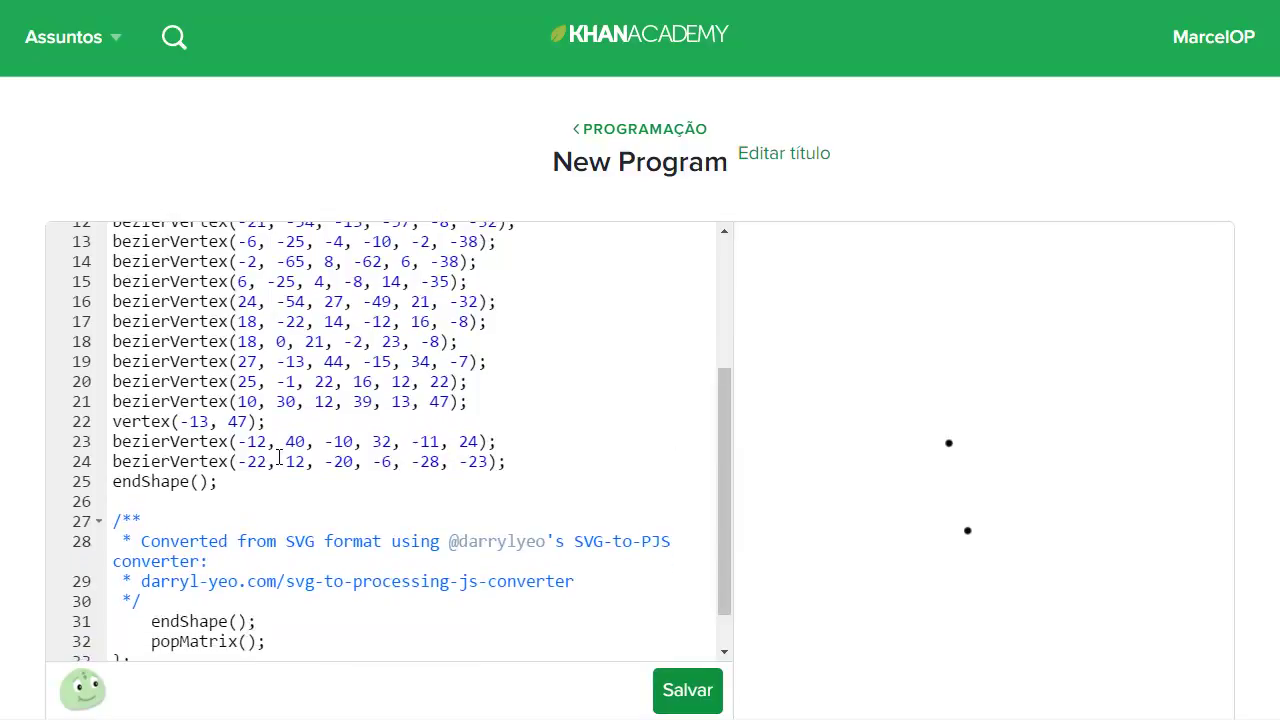
drag(153, 601, 141, 497)
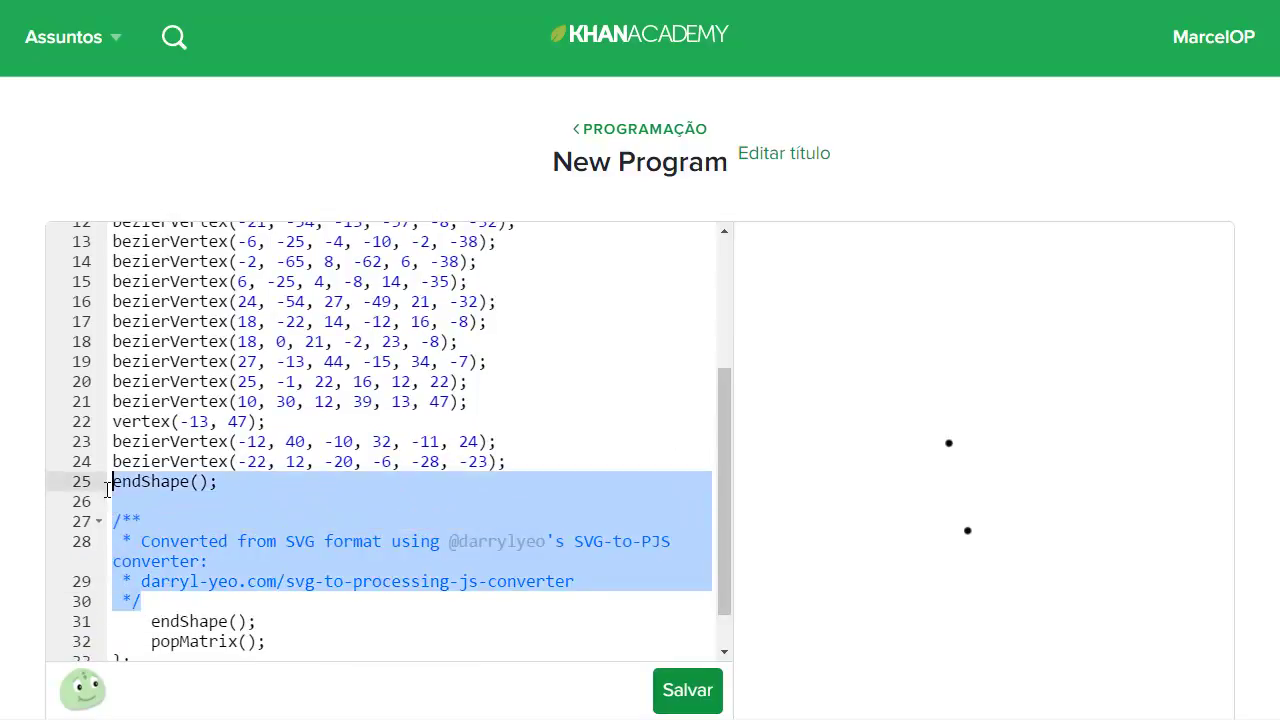
key(Delete)
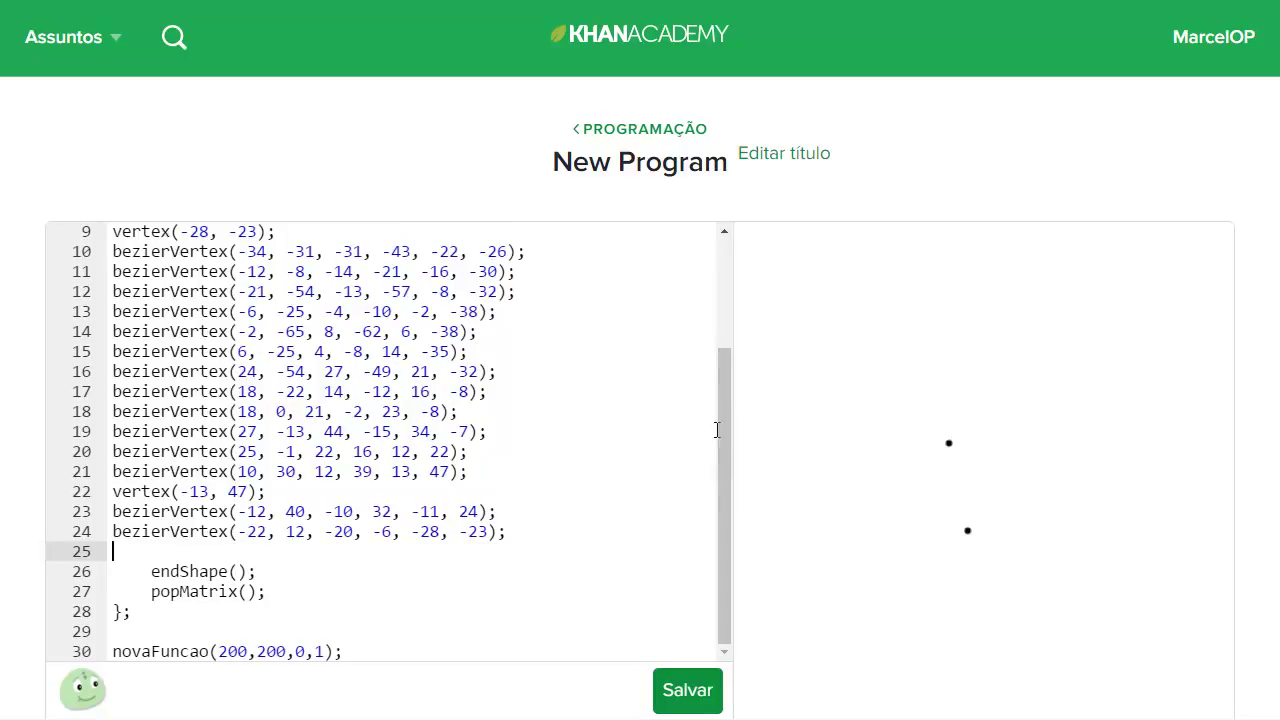
drag(725, 402, 691, 291)
drag(257, 352, 306, 348)
key(BackSpace)
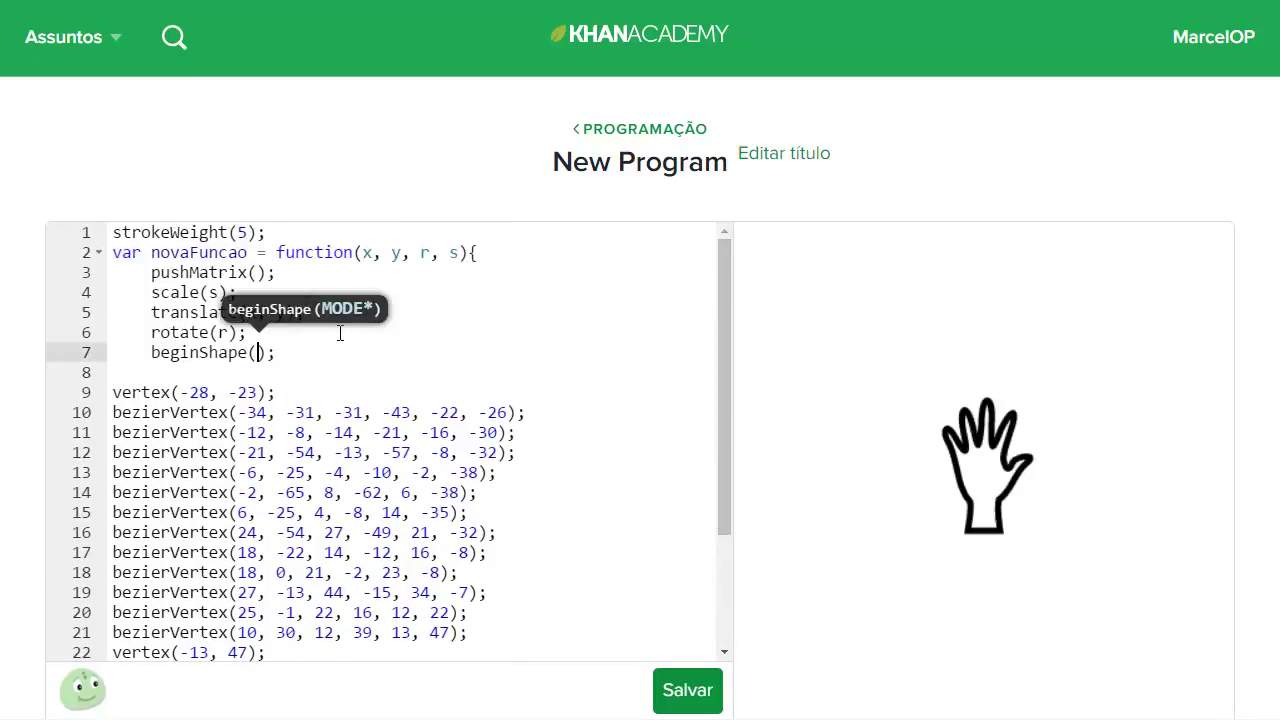
click(248, 232)
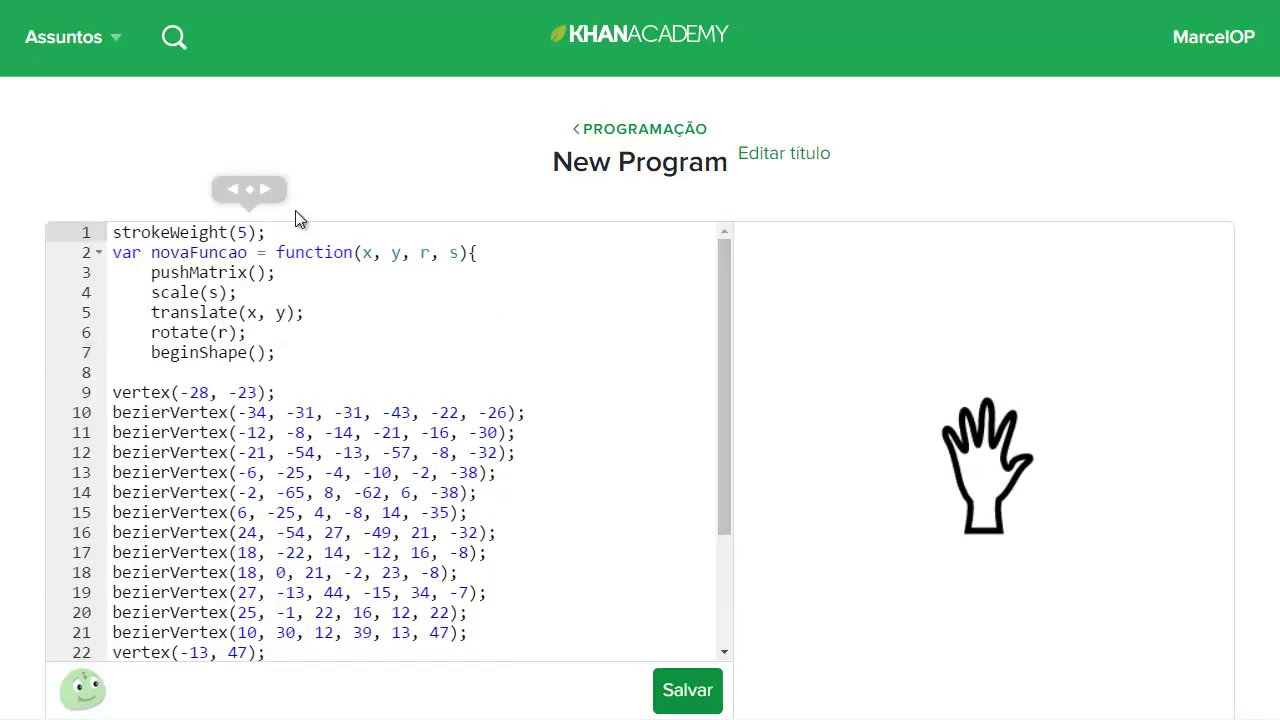
Set strokeWeight to 1 and indent the vertex lines, removing the blank lines around them.
key(BackSpace)
text(1)
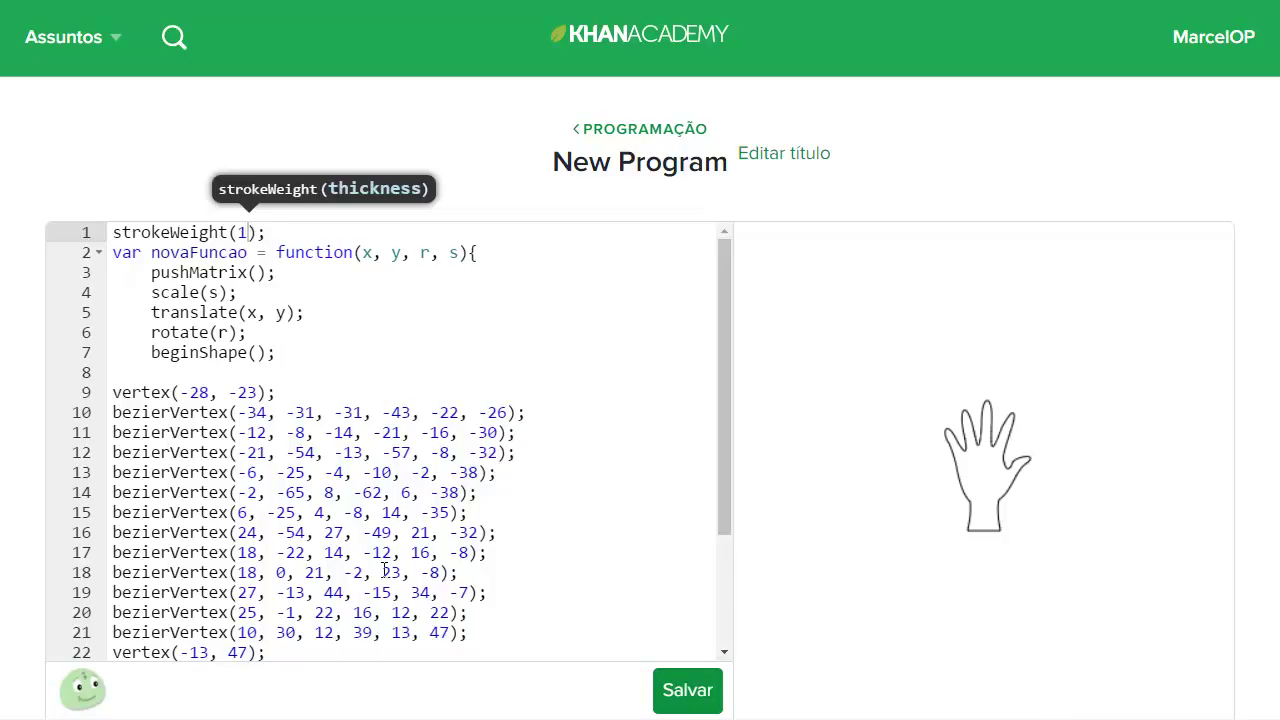
drag(726, 343, 725, 408)
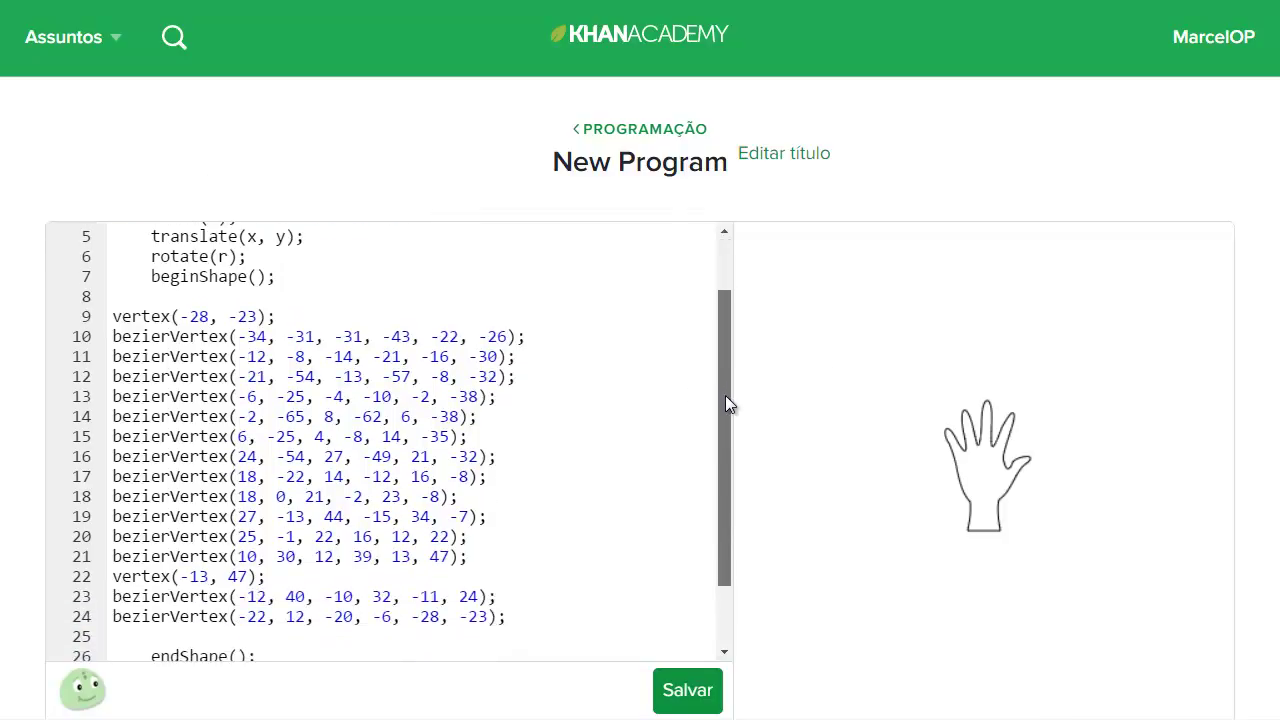
mouse_move(509, 616)
mouse_down()
mouse_move(209, 496)
mouse_move(105, 316)
mouse_up()
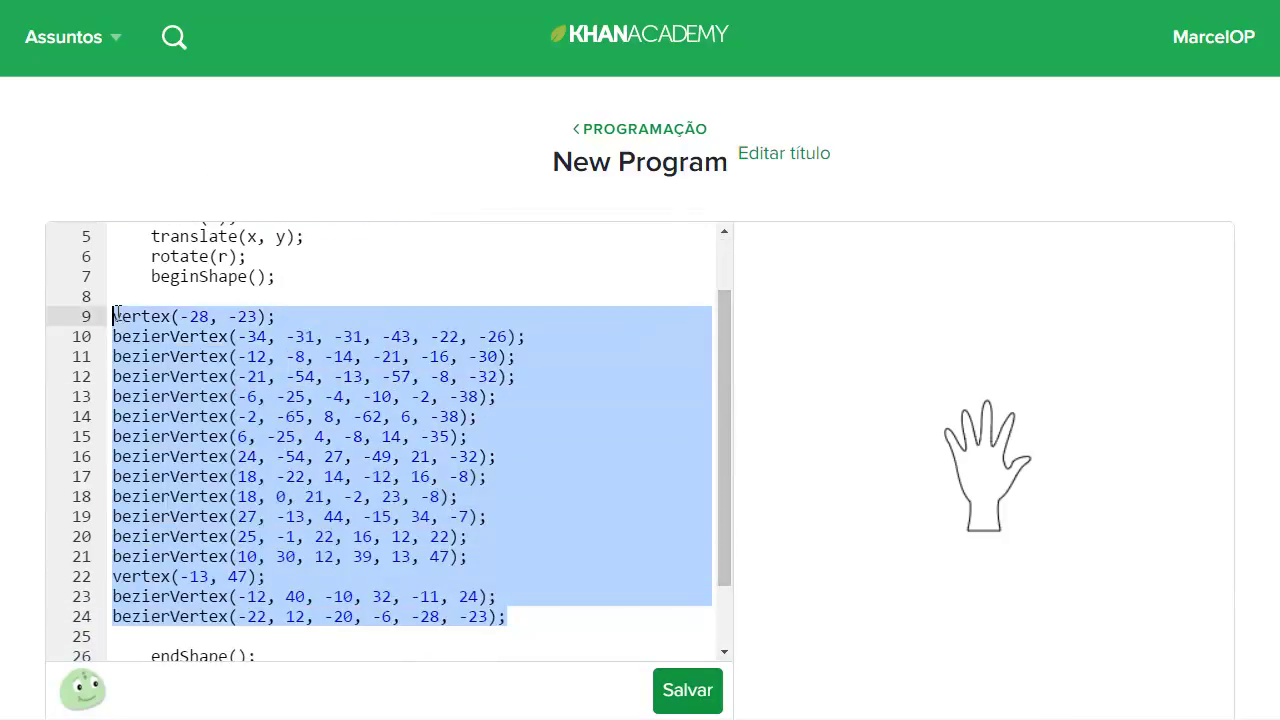
key(Tab)
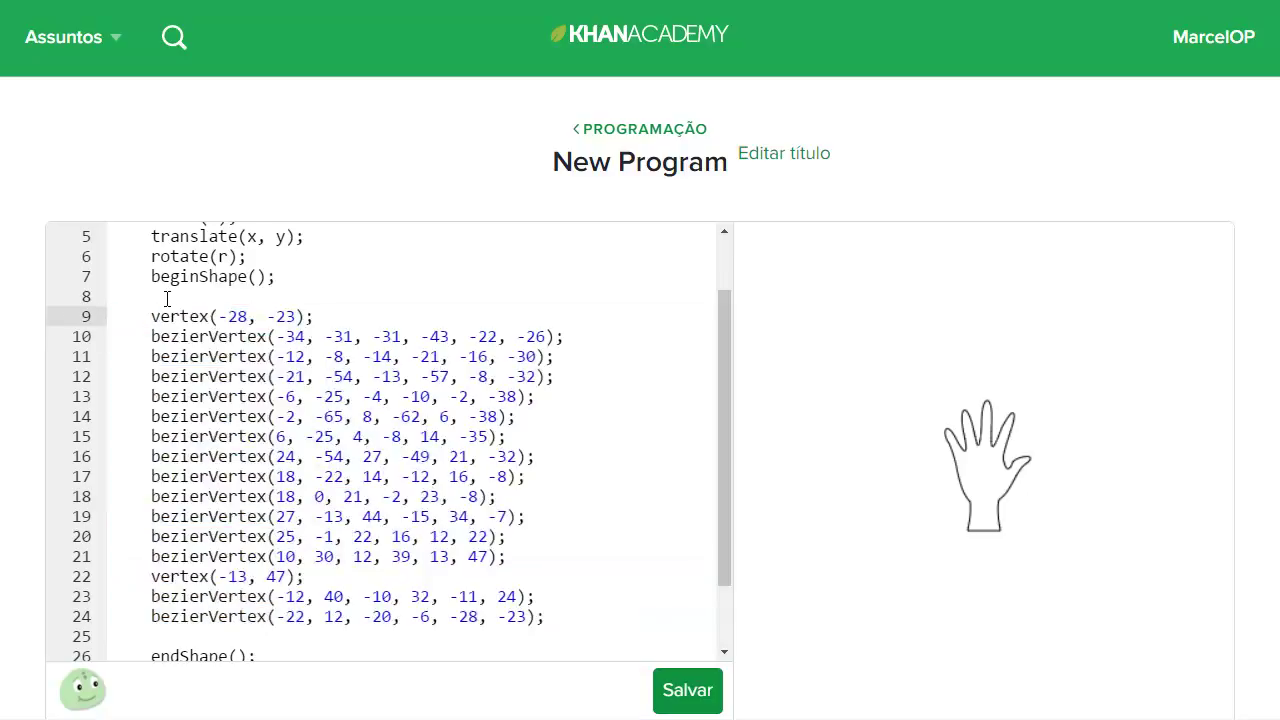
click(167, 297)
key(BackSpace)
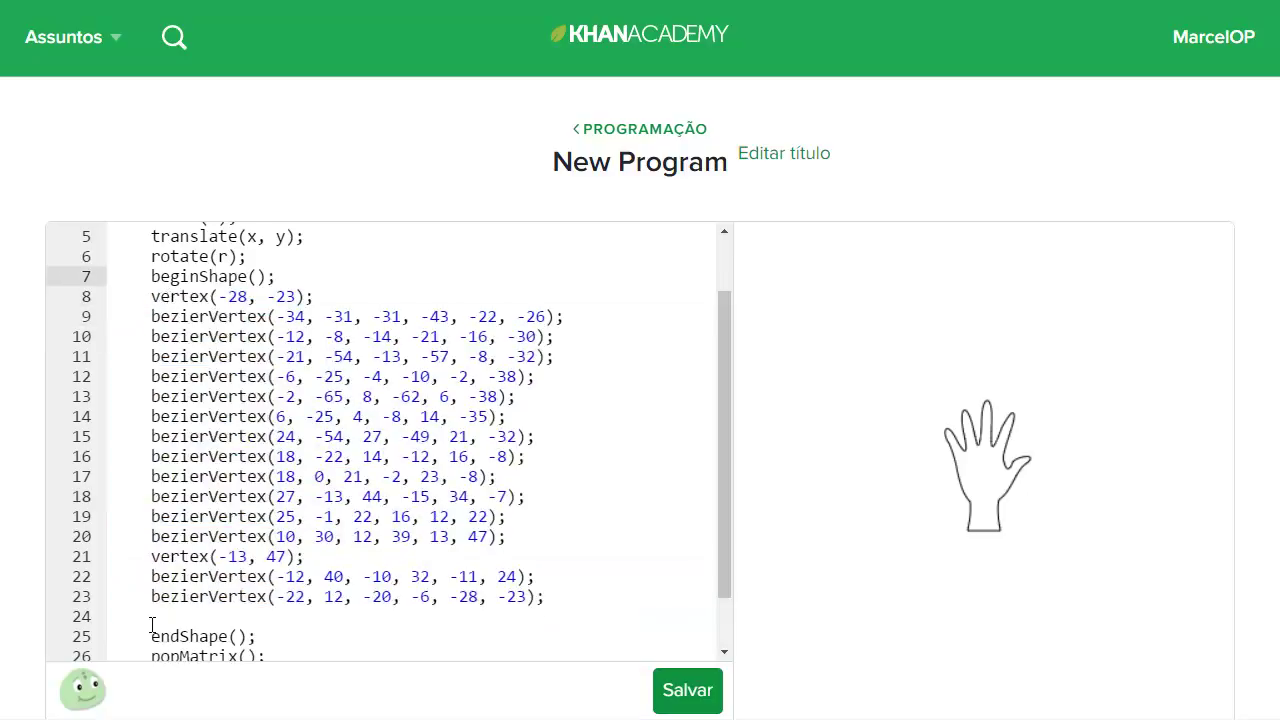
click(120, 618)
key(BackSpace)
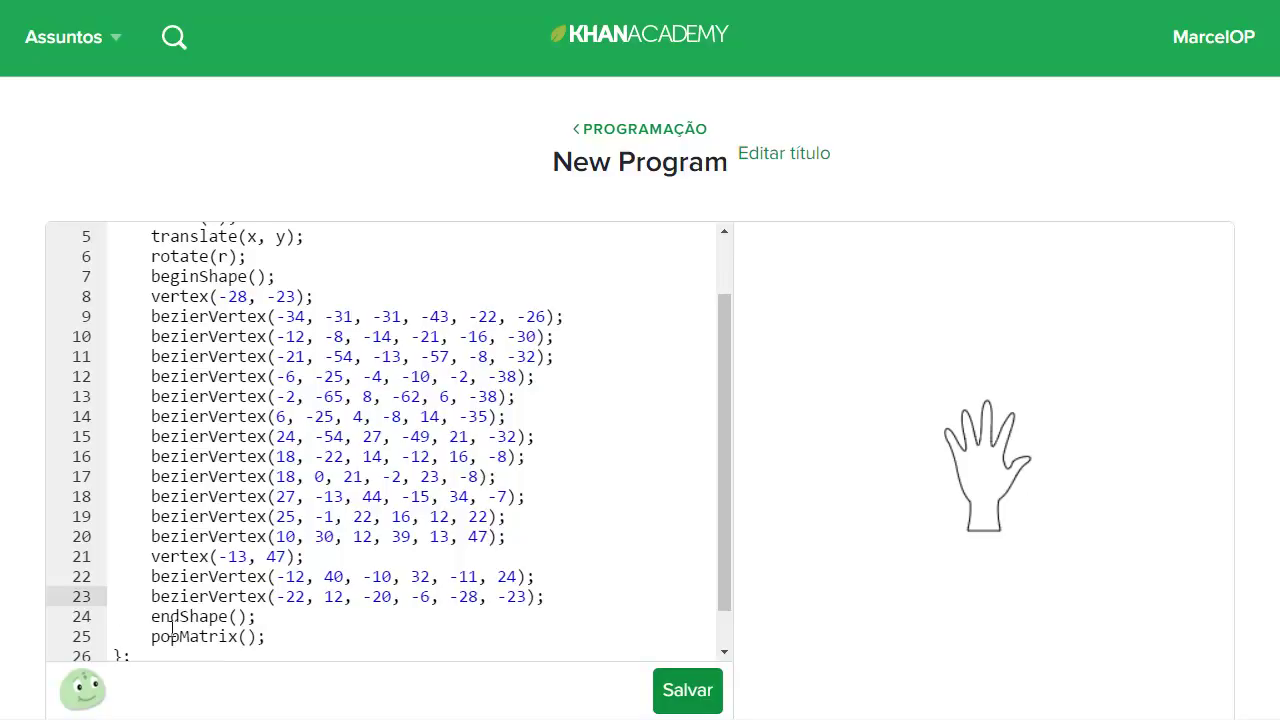
Add a fill() line at the top of novaFuncao set to brown (143, 96, 96).
scroll(140, 605, up, 2)
click(494, 255)
key(Return)
text(fill(255, 0, 0);)
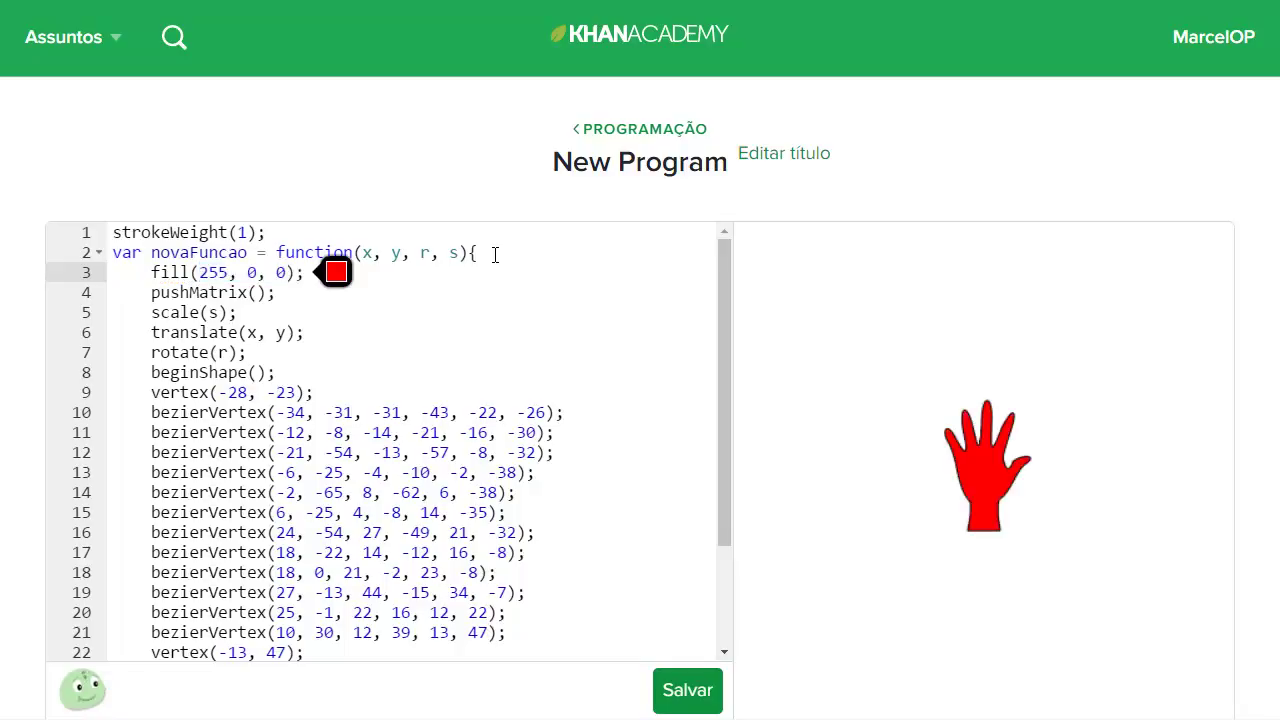
click(332, 270)
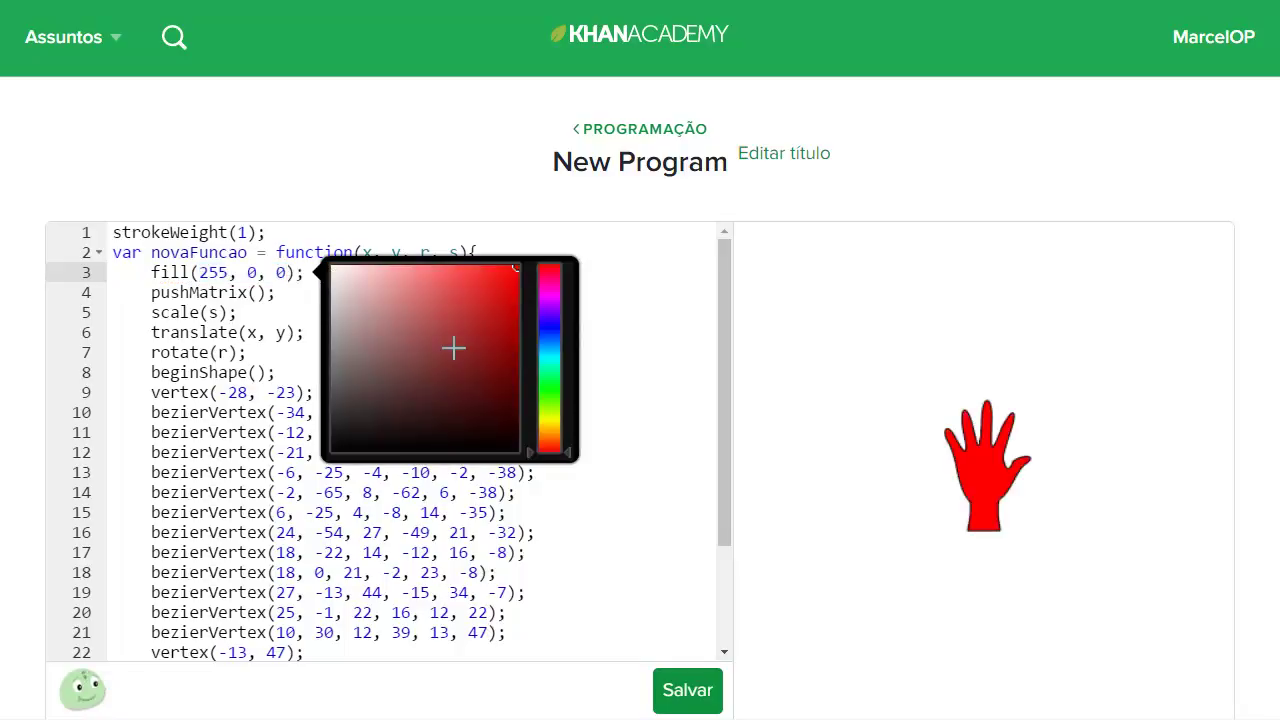
click(403, 369)
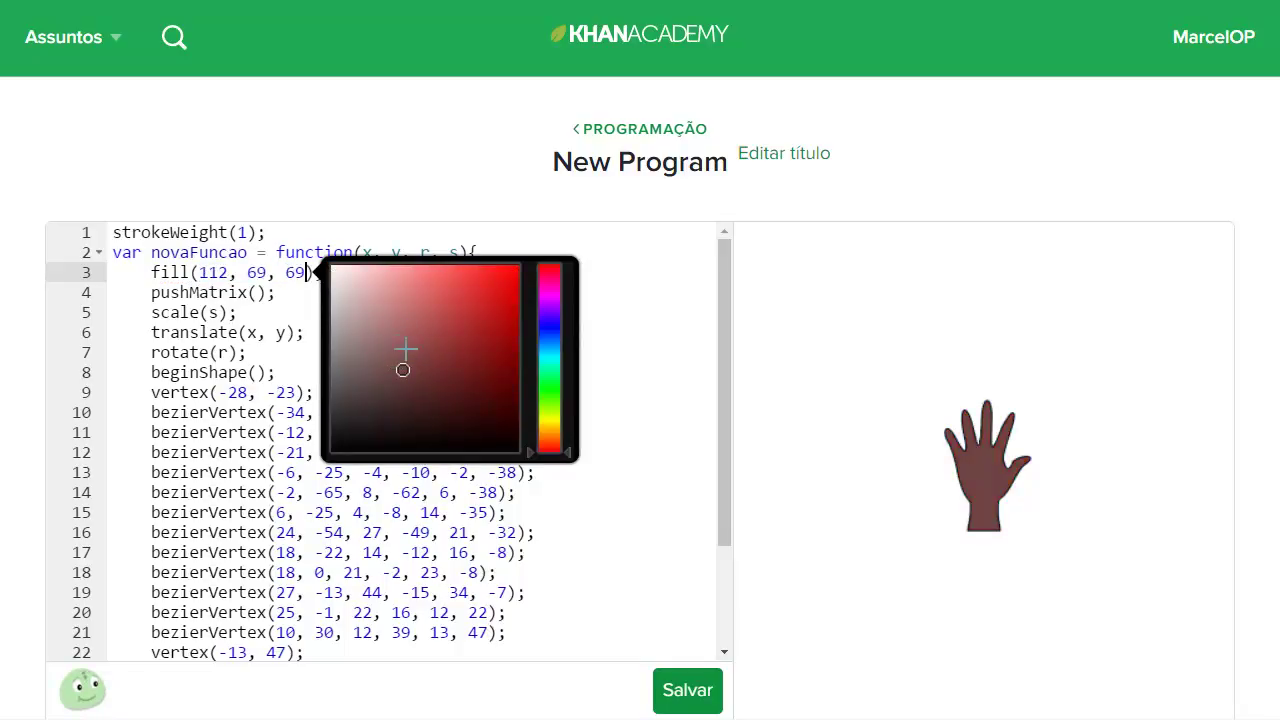
click(395, 350)
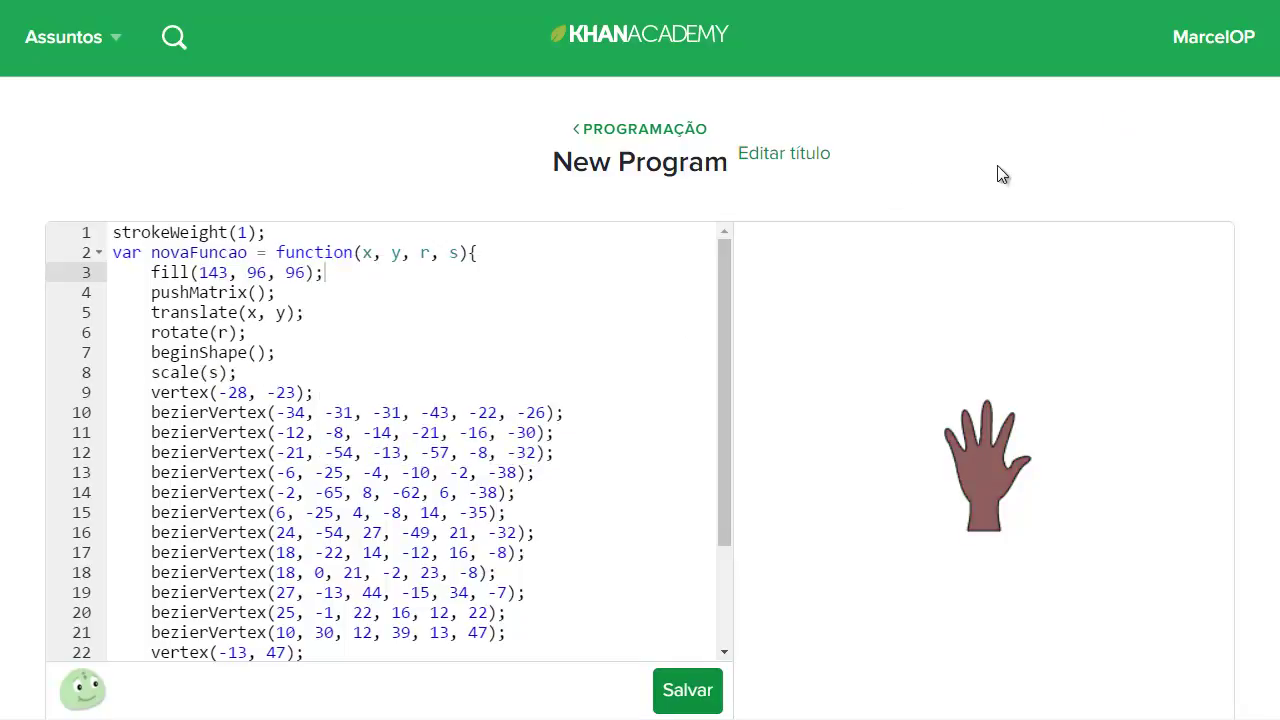
Tilt the hand by scrubbing novaFuncao's rotation argument upward.
drag(727, 269, 741, 419)
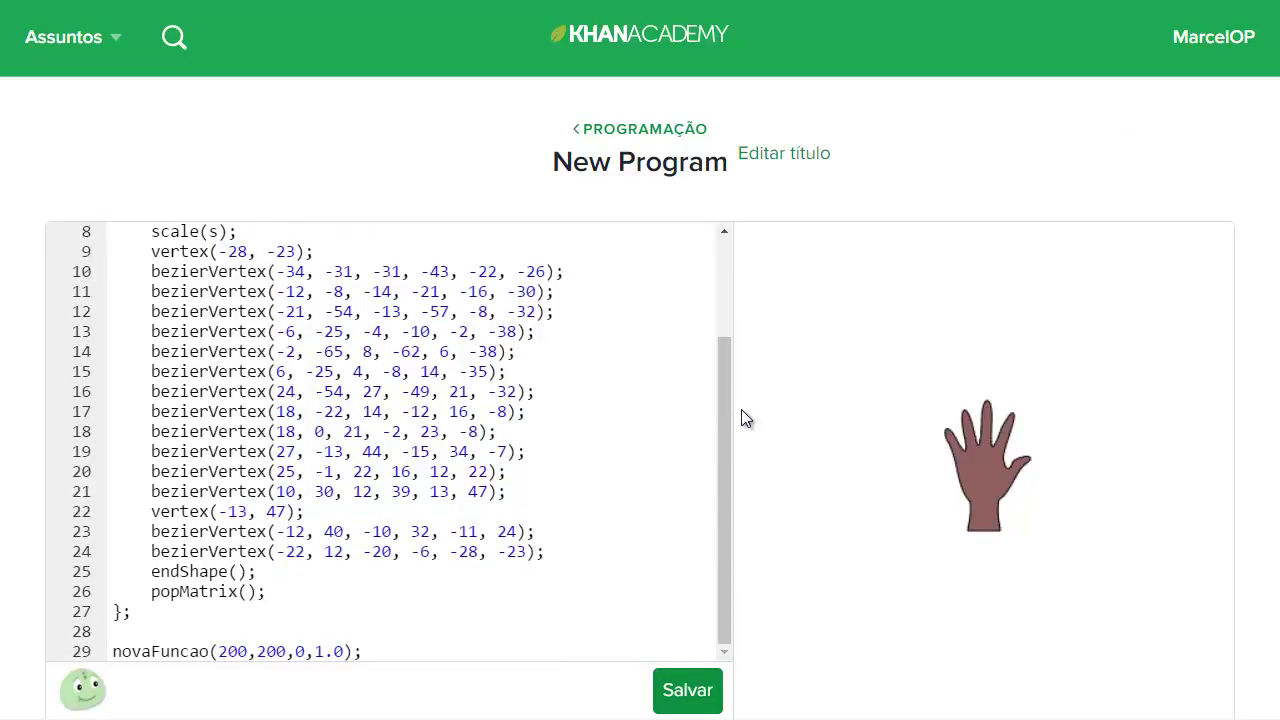
click(298, 651)
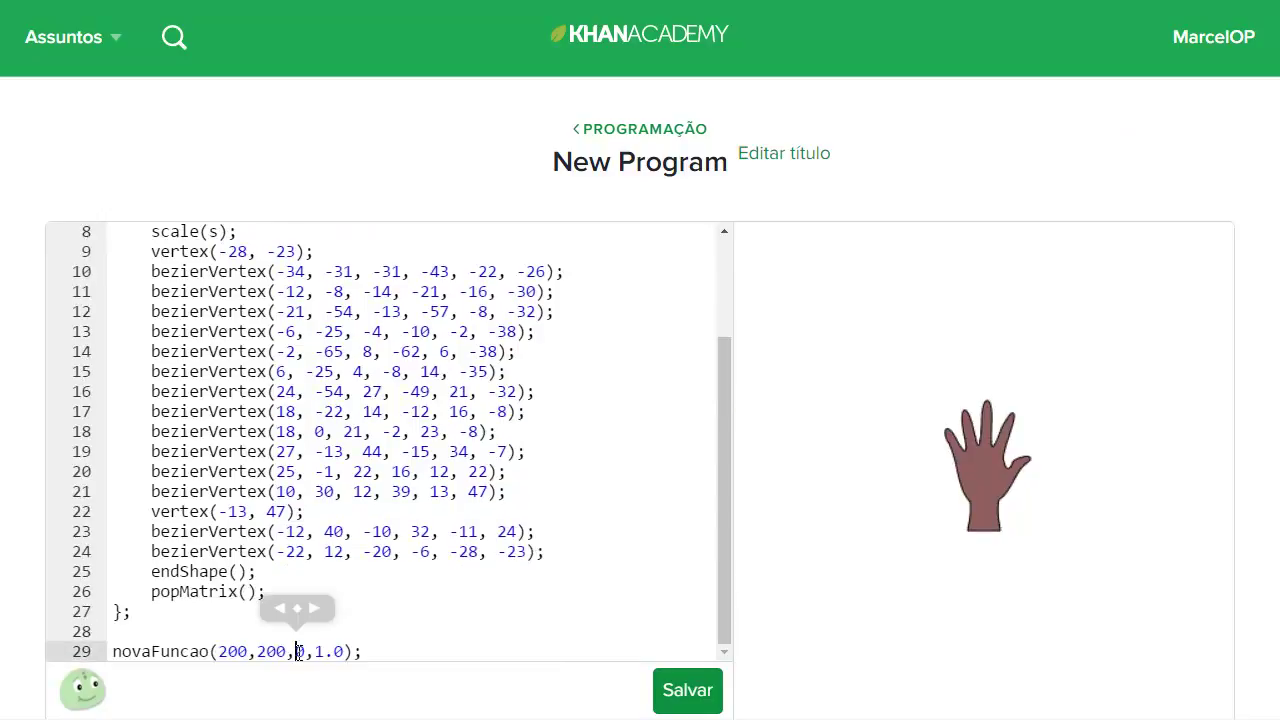
mouse_move(298, 608)
mouse_down()
mouse_move(669, 608)
mouse_move(294, 567)
mouse_up()
Scrub novaFuncao's scale and x arguments to try larger sizes and other positions for the hand.
click(325, 647)
mouse_move(329, 608)
mouse_down()
mouse_move(372, 609)
mouse_move(326, 602)
mouse_up()
click(240, 651)
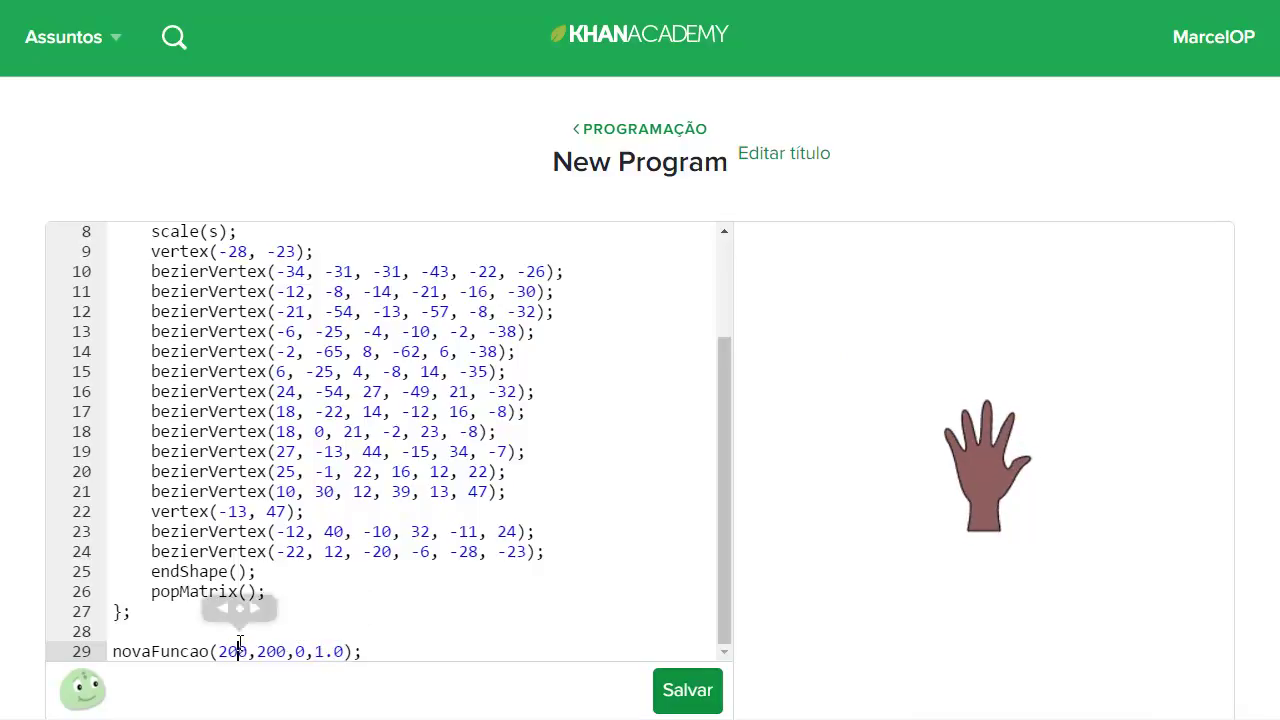
mouse_move(240, 607)
mouse_down()
mouse_move(466, 622)
mouse_move(171, 617)
mouse_up()
click(277, 651)
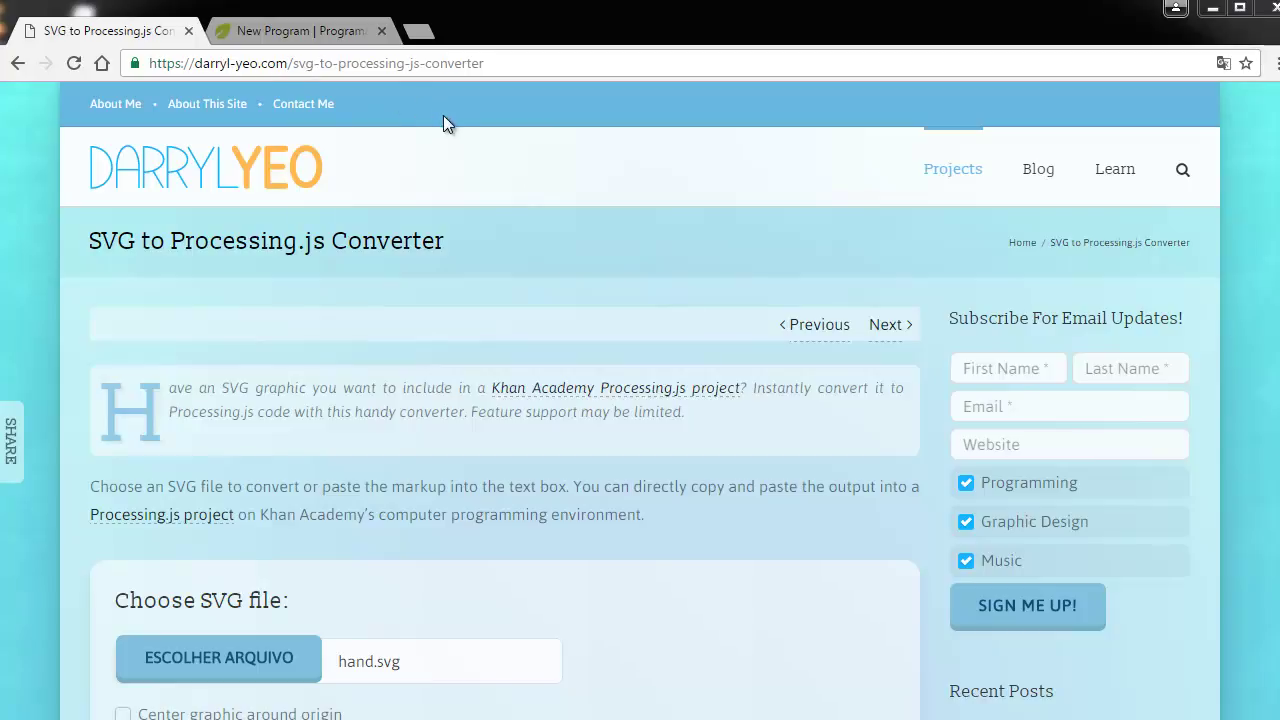
right_click(610, 251)
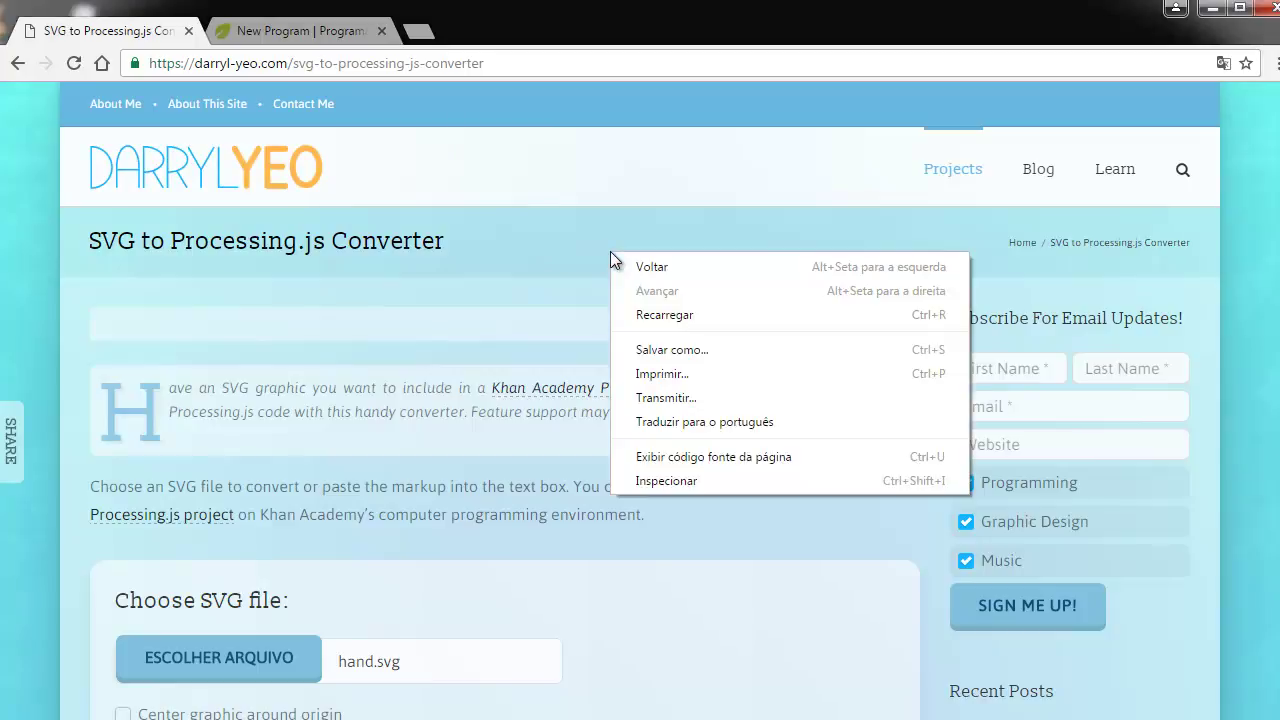
click(678, 352)
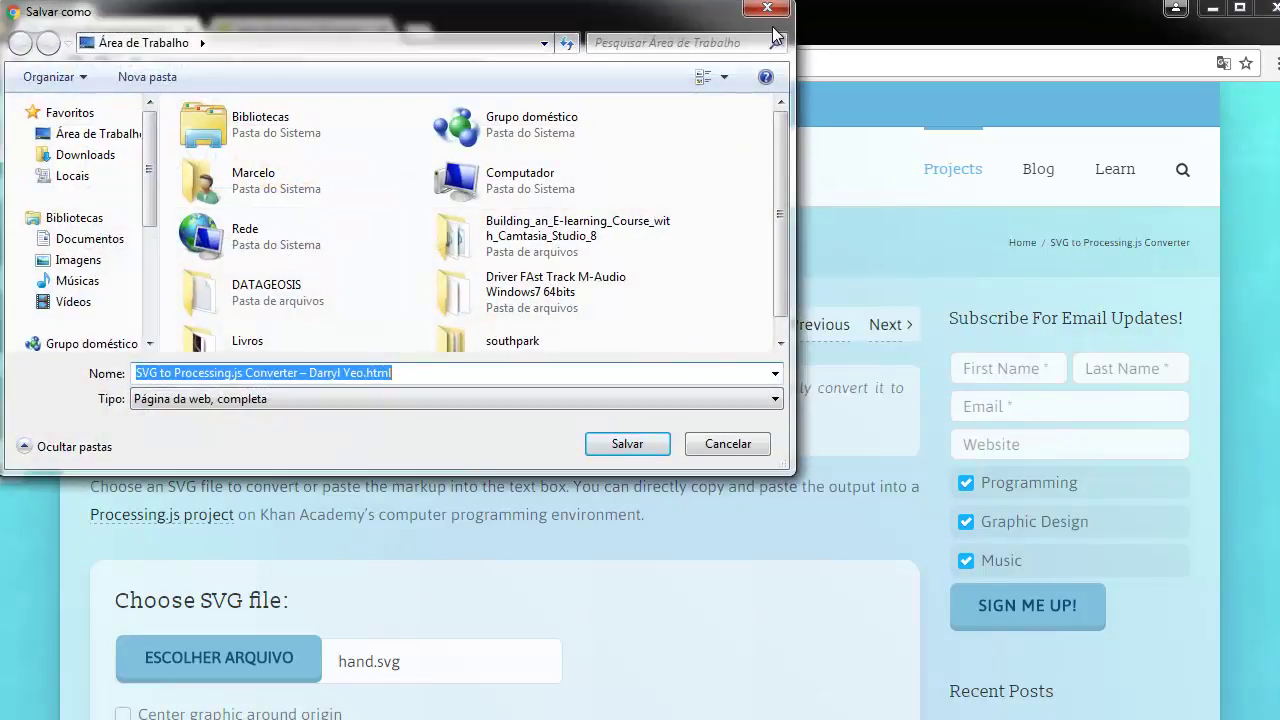
click(767, 9)
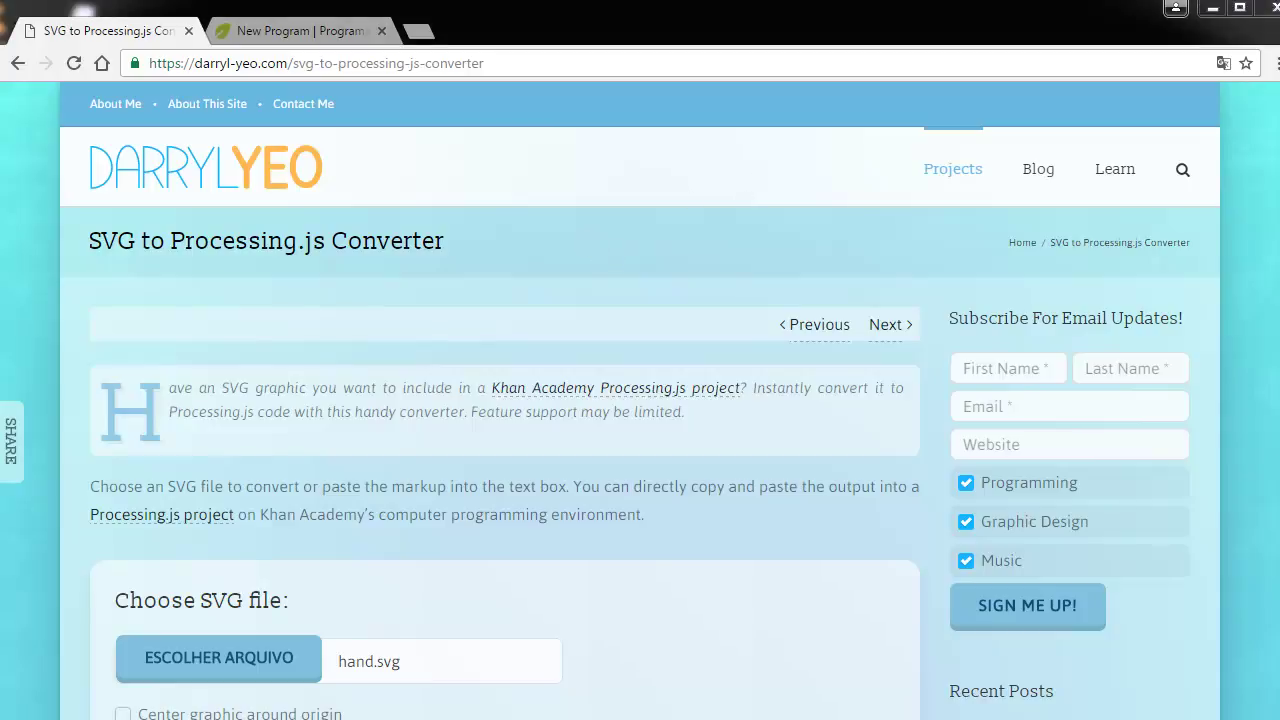
Review the hand's generated code in the converter output, then move over to Inkscape.
scroll(640, 400, down, 2)
scroll(640, 400, down, 2)
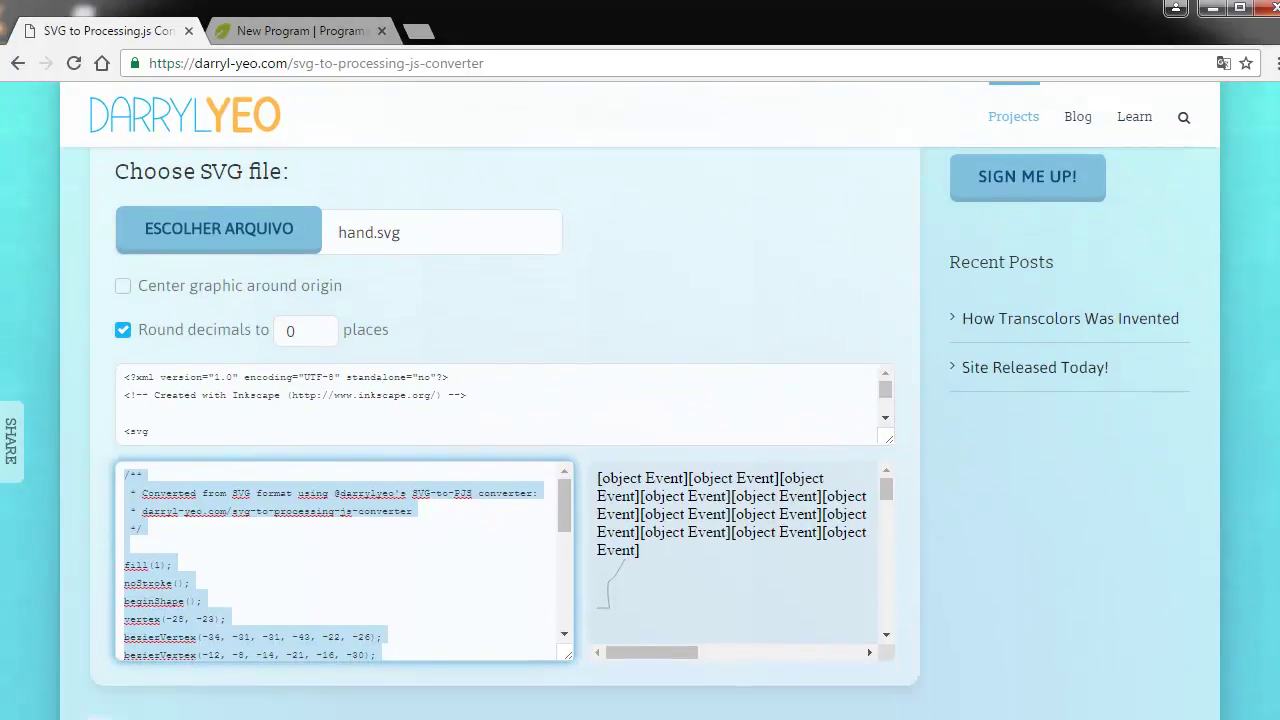
scroll(640, 400, down, 1)
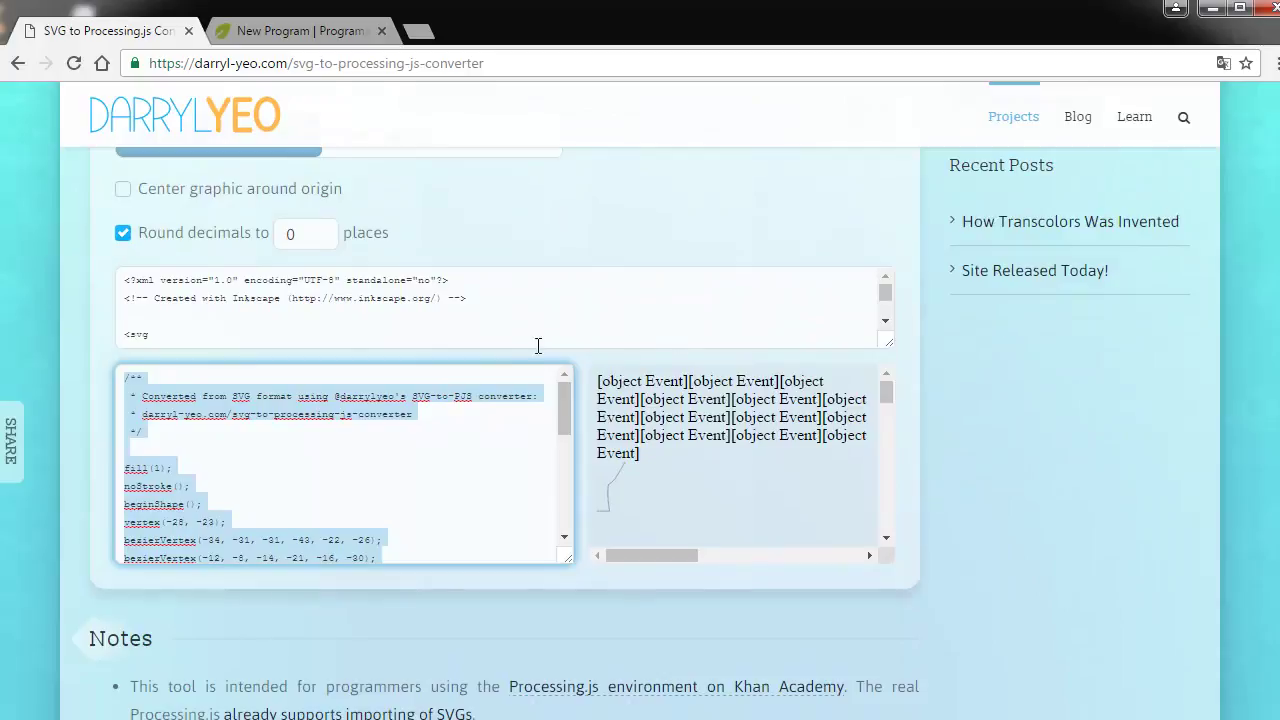
drag(150, 431, 124, 380)
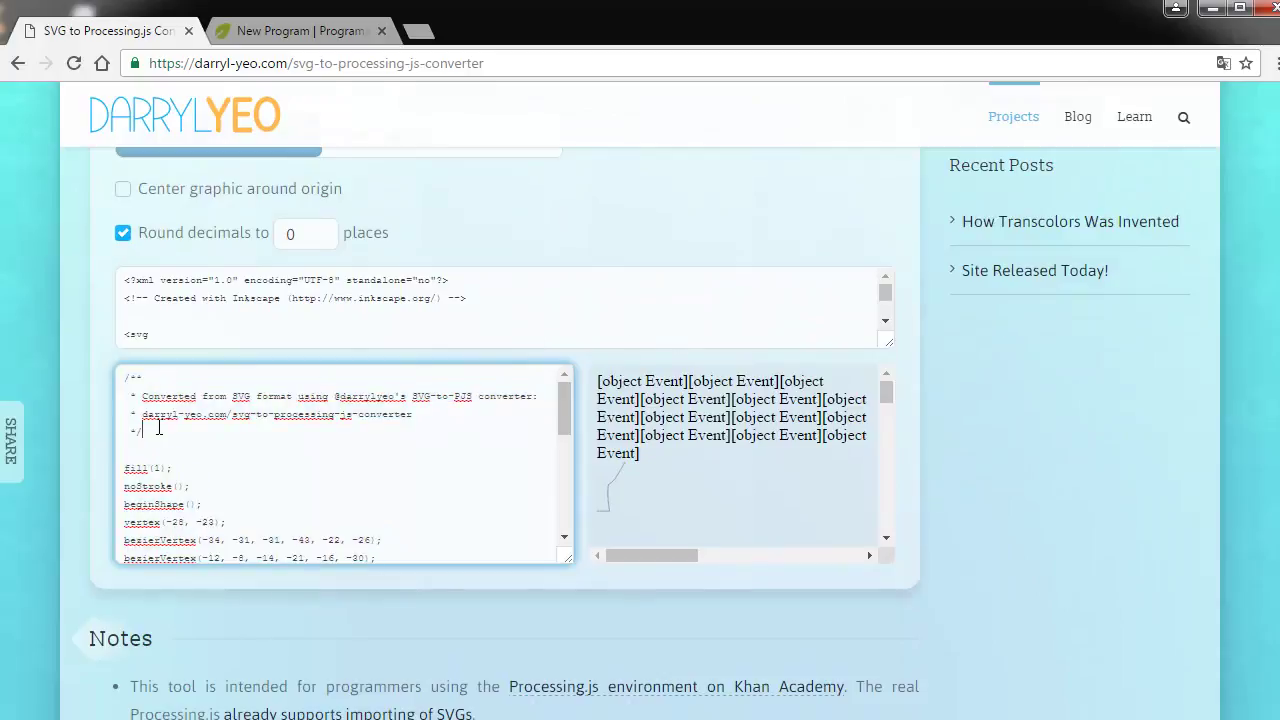
key(ctrl+a)
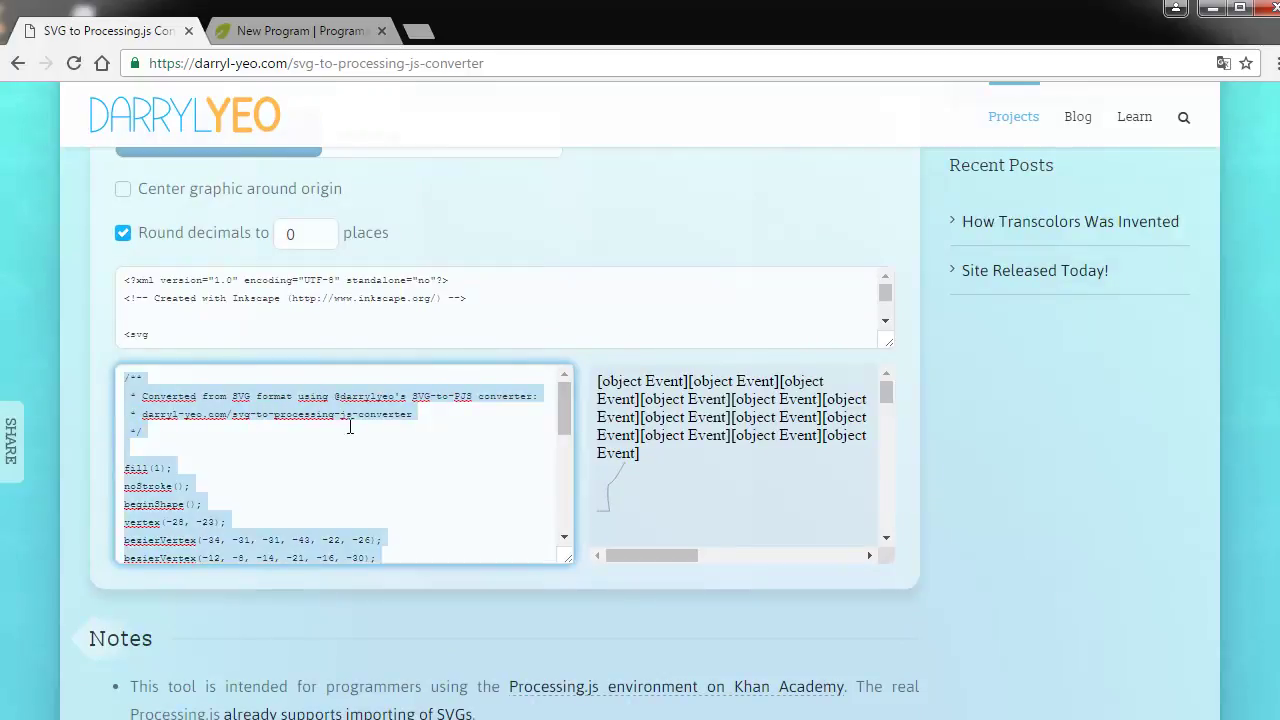
click(443, 406)
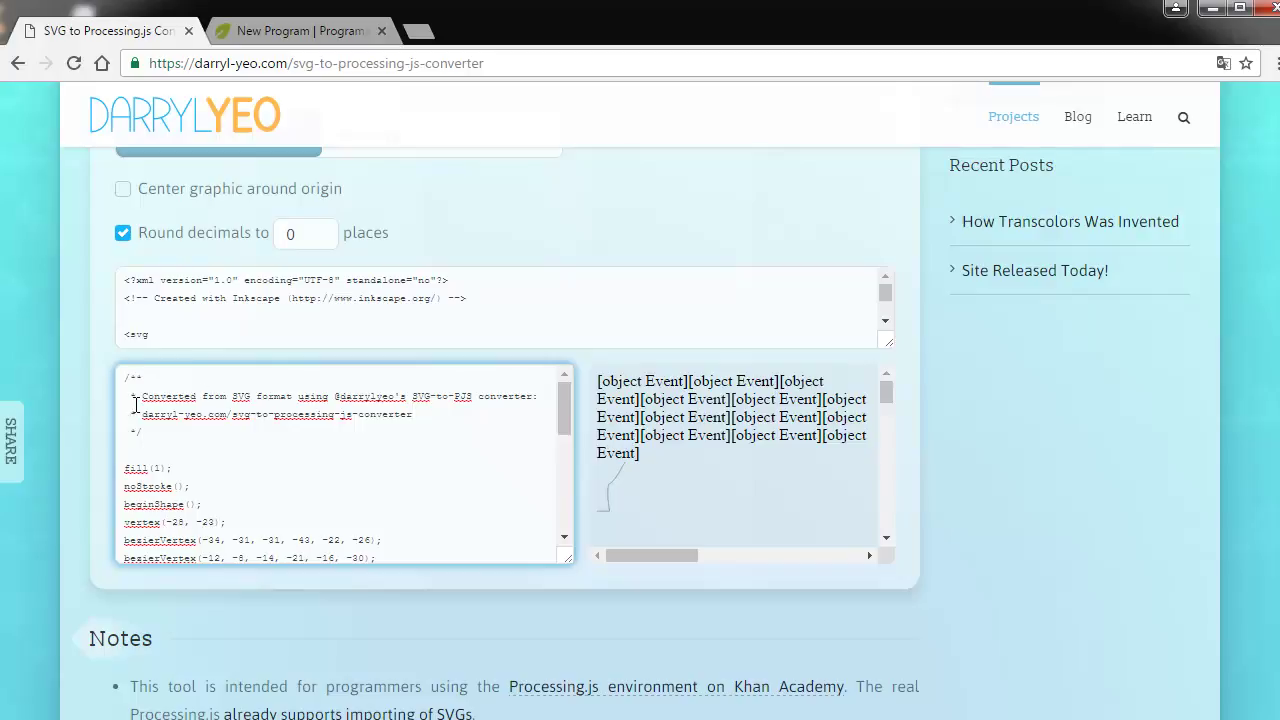
key(alt+Tab)
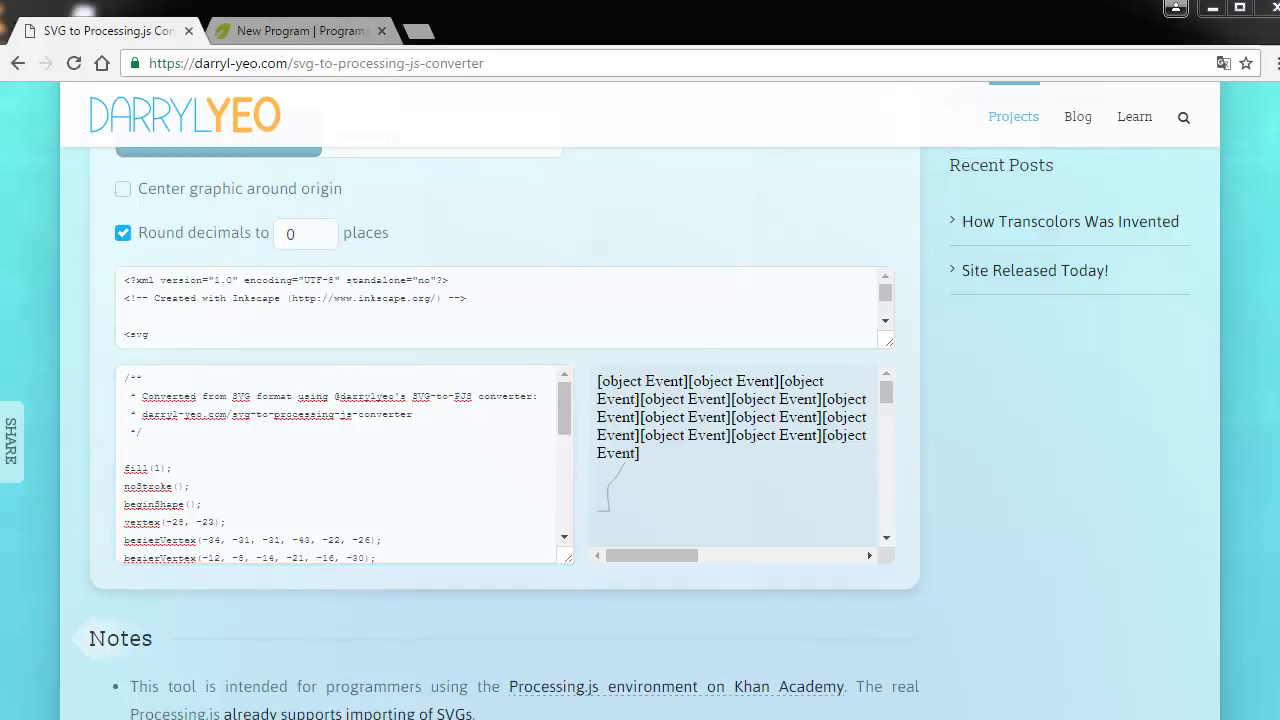